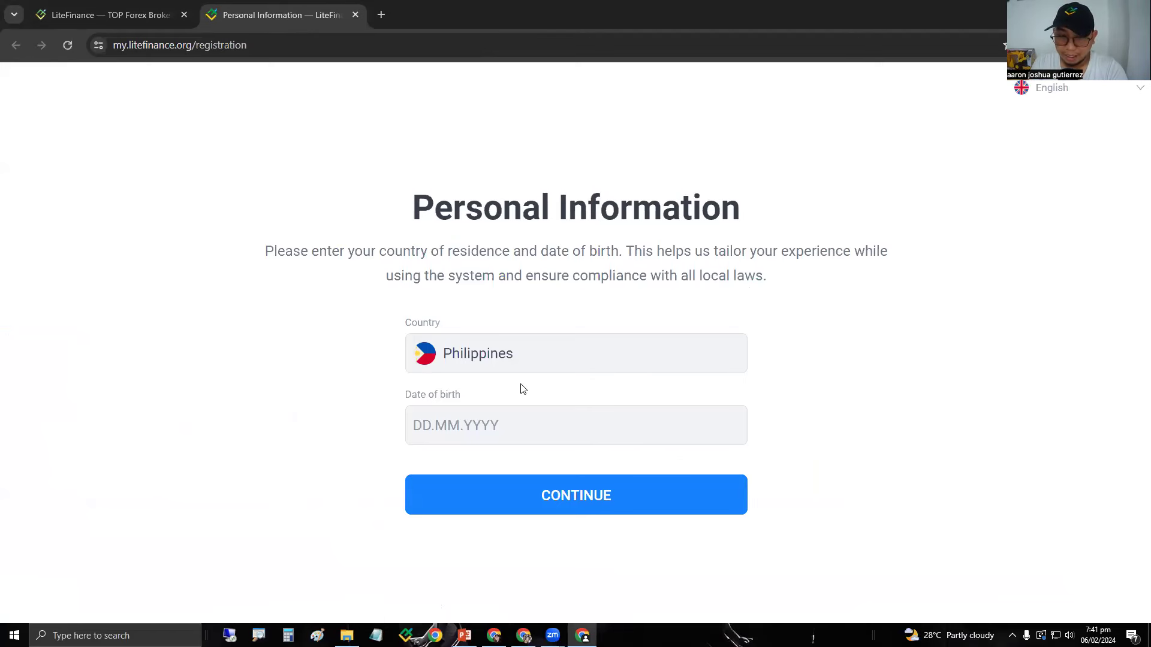
Enter 05.12.1990 as the date of birth, continue to Registration, then switch to PowerPoint.
{"action": "left_click", "coordinate": [482, 436]}
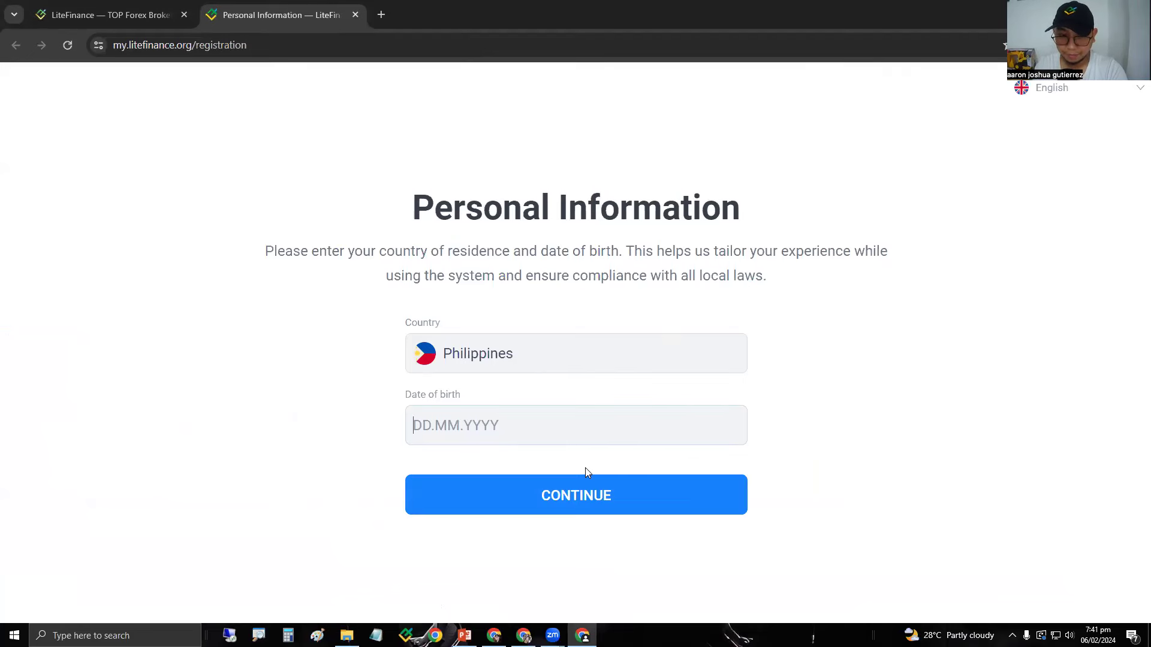
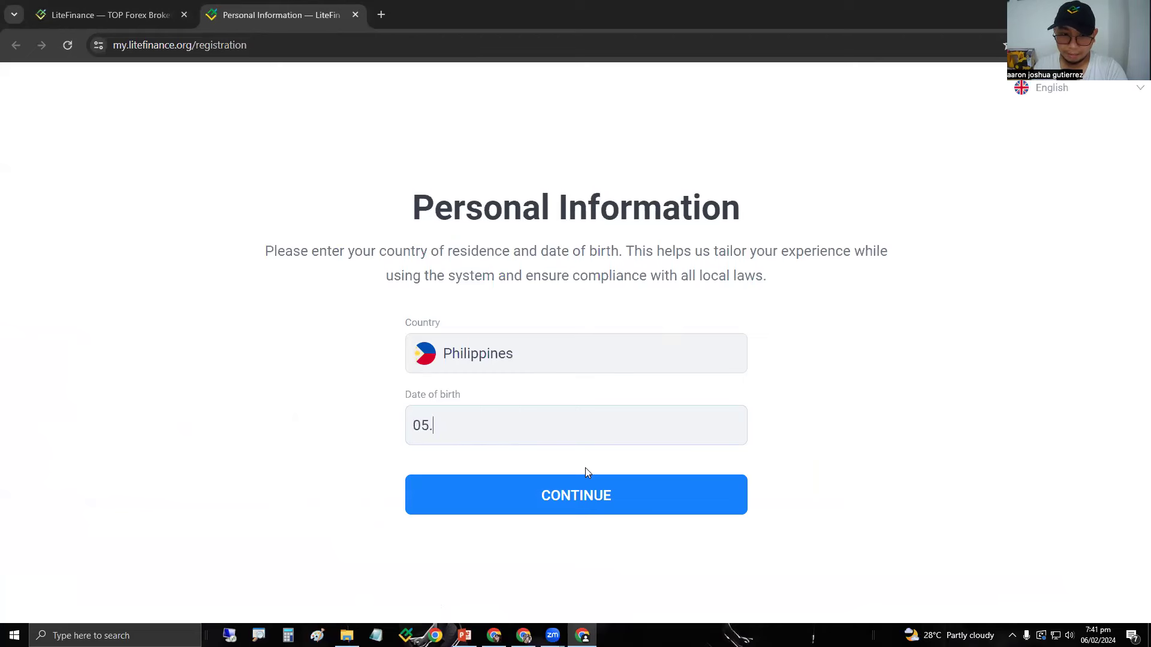
{"action": "left_click", "coordinate": [566, 510]}
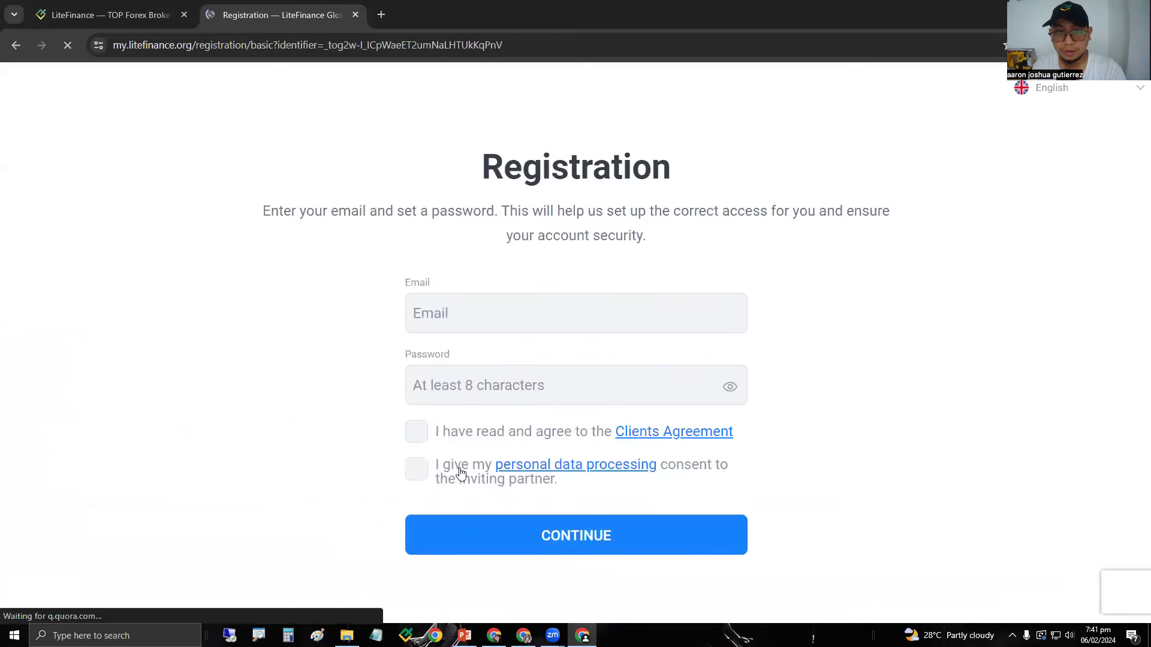
{"action": "left_click", "coordinate": [485, 324]}
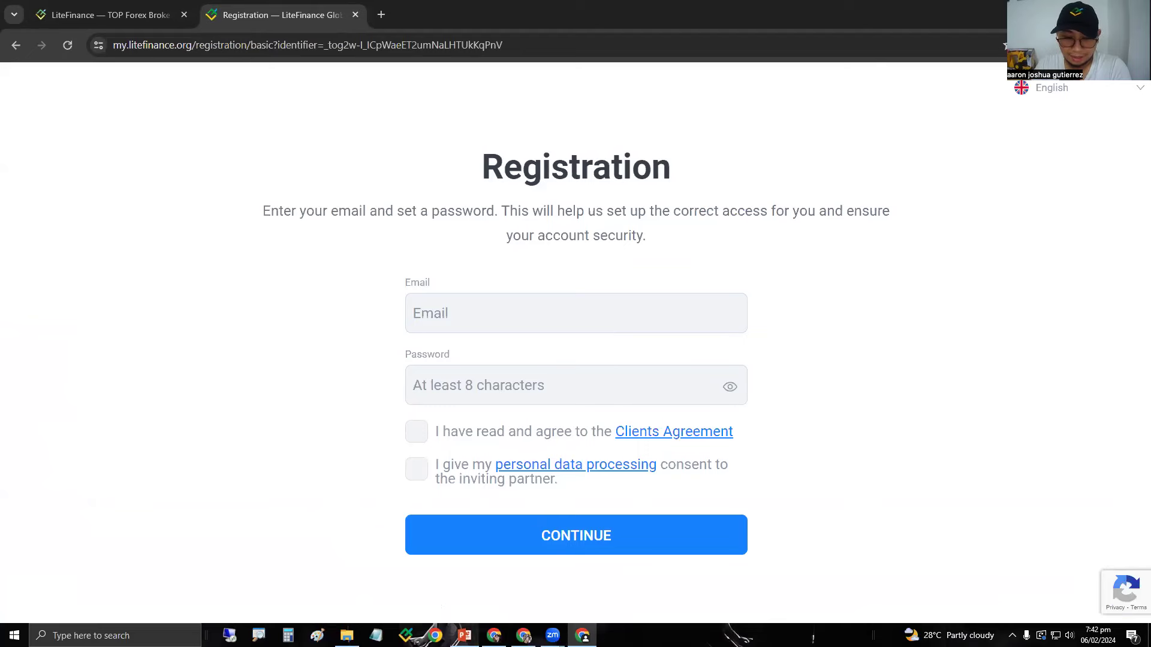
{"action": "left_click", "coordinate": [465, 636]}
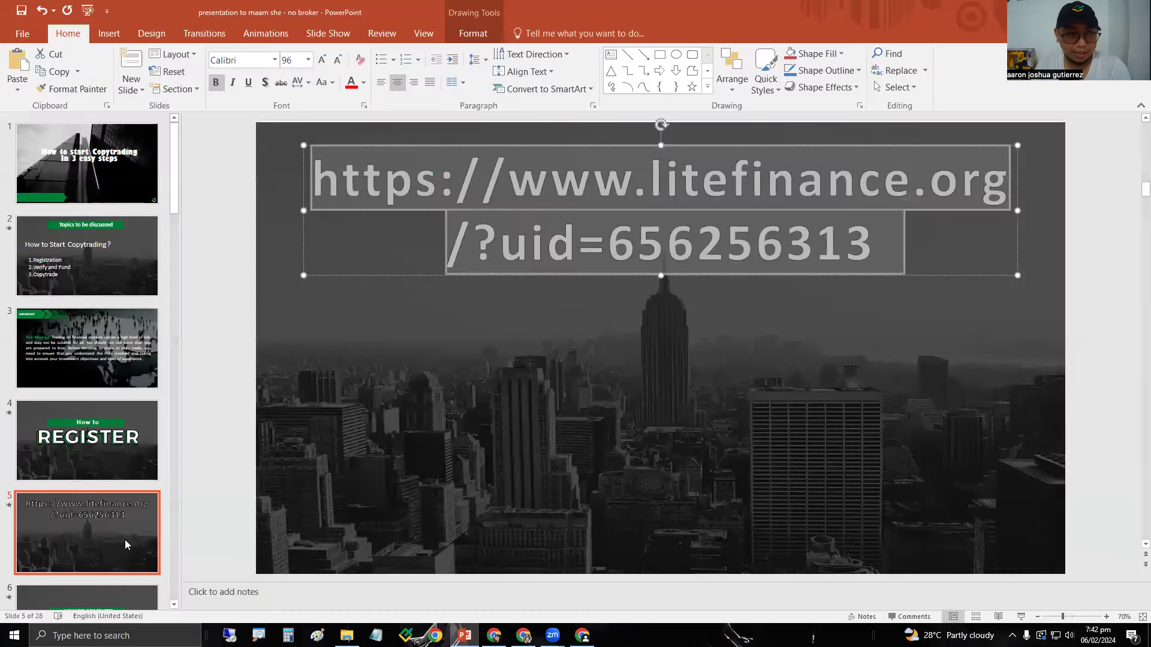
Show slide 6, 'How to Complete Verification', then switch to the Messenger browser window.
{"action": "left_click", "coordinate": [126, 538]}
{"action": "scroll", "coordinate": [147, 518], "scroll_direction": "down", "scroll_amount": 1}
{"action": "left_click", "coordinate": [113, 564]}
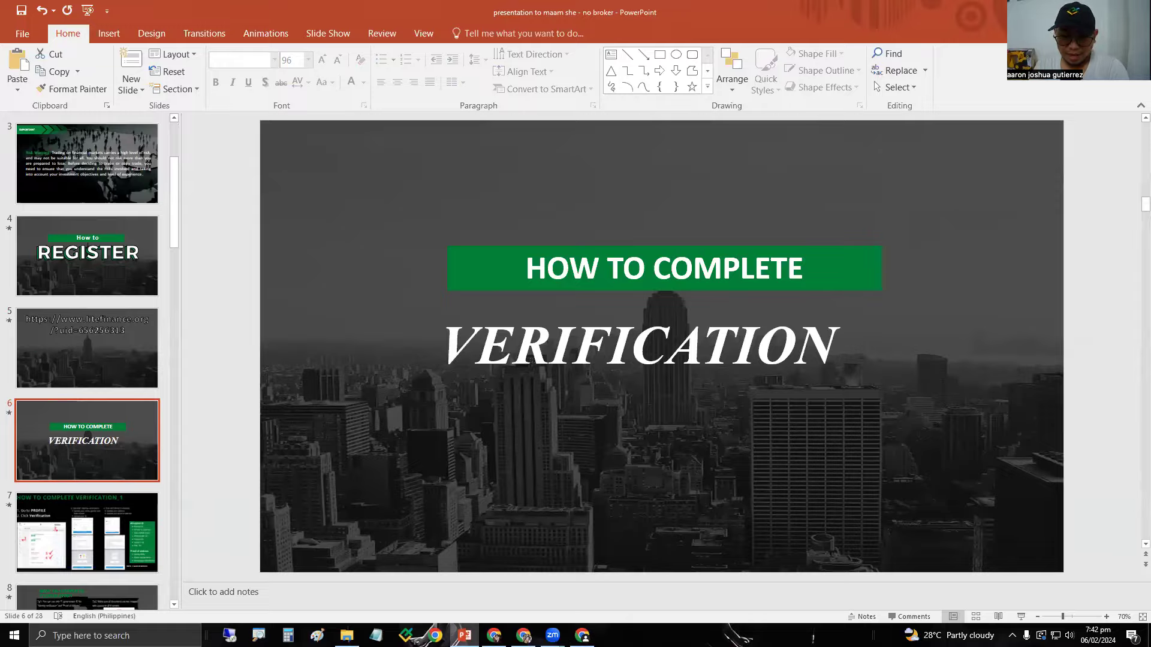
{"action": "key", "text": "alt+Tab"}
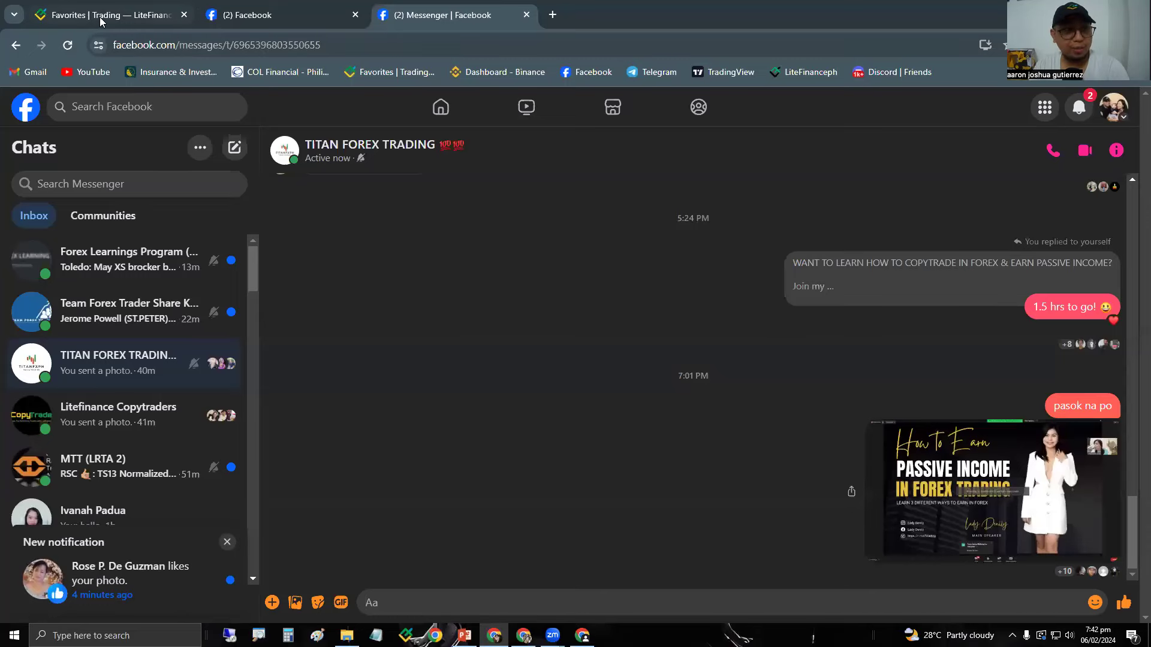
Go back to the 'Favorites | Trading — LiteFinance' tab in Chrome.
{"action": "left_click", "coordinate": [102, 18]}
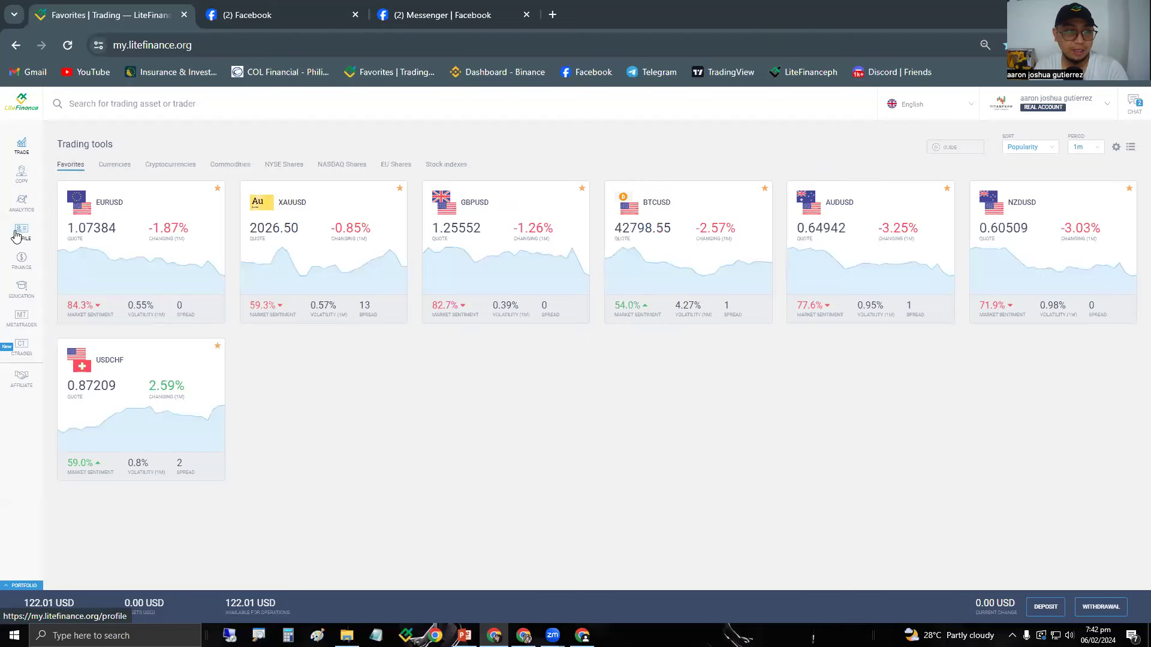
Open My profile from the PROFILE entry in the left sidebar.
{"action": "left_click", "coordinate": [17, 250]}
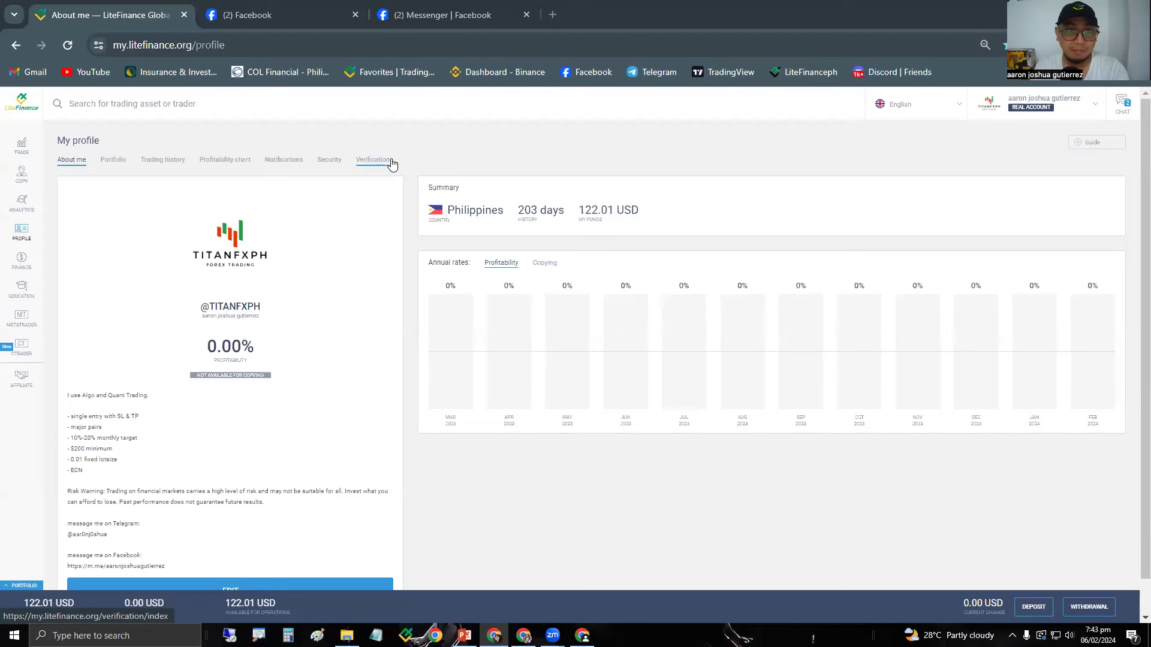
Switch to the Verification tab under My profile.
{"action": "left_click", "coordinate": [372, 164]}
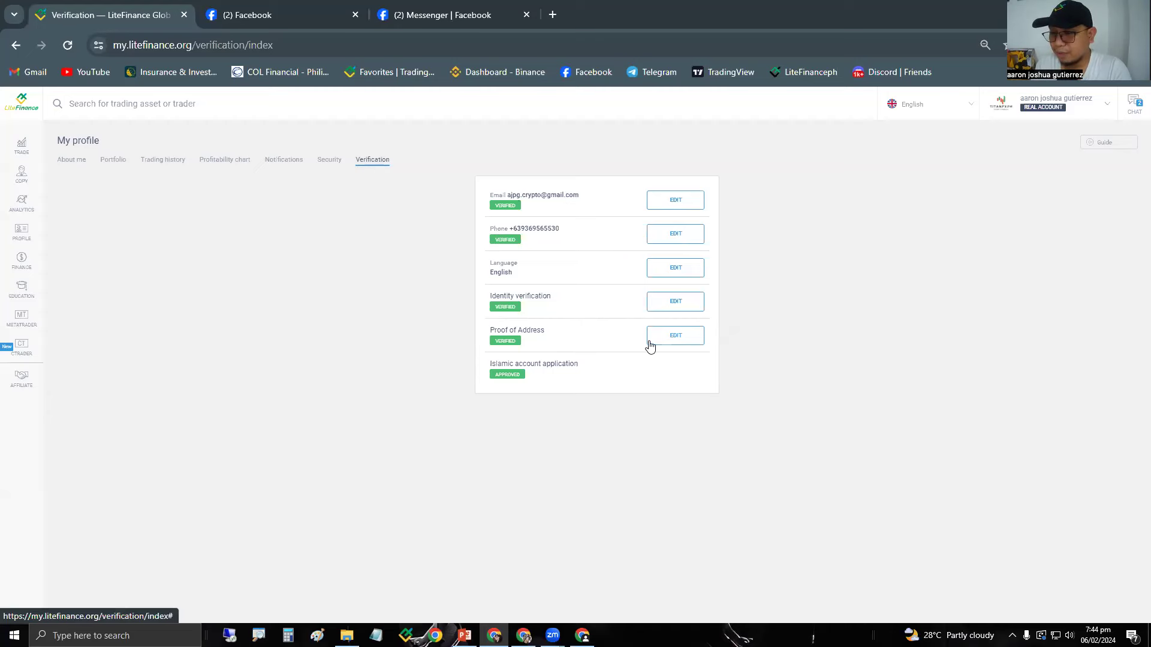
{"action": "left_click", "coordinate": [682, 301]}
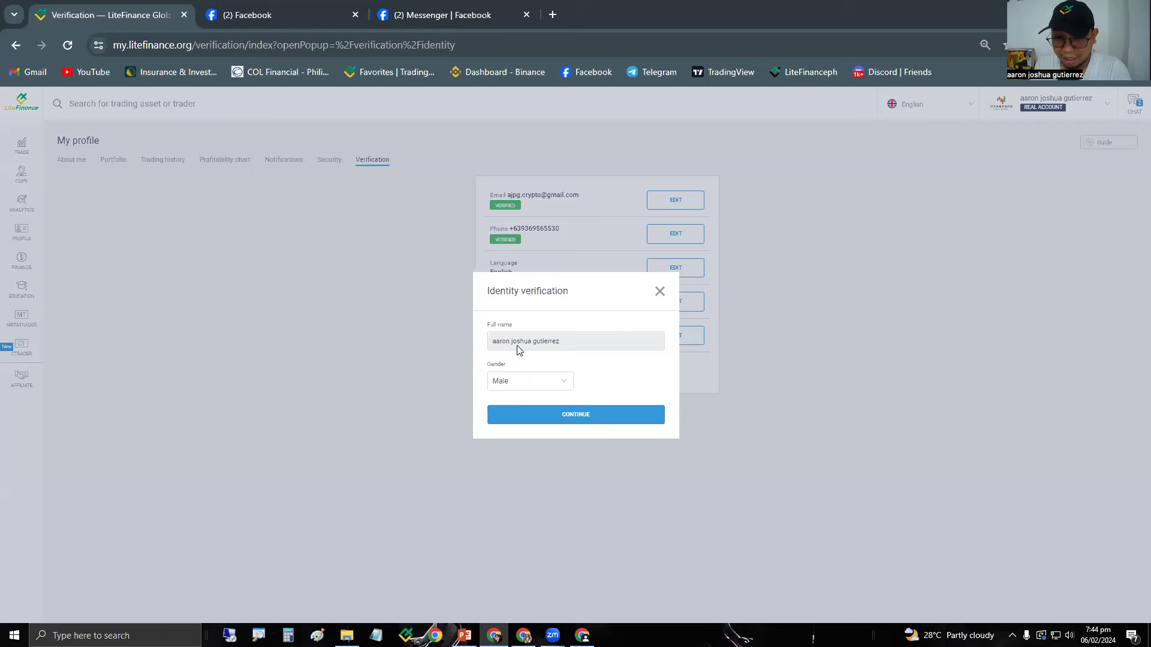
{"action": "left_click", "coordinate": [553, 415]}
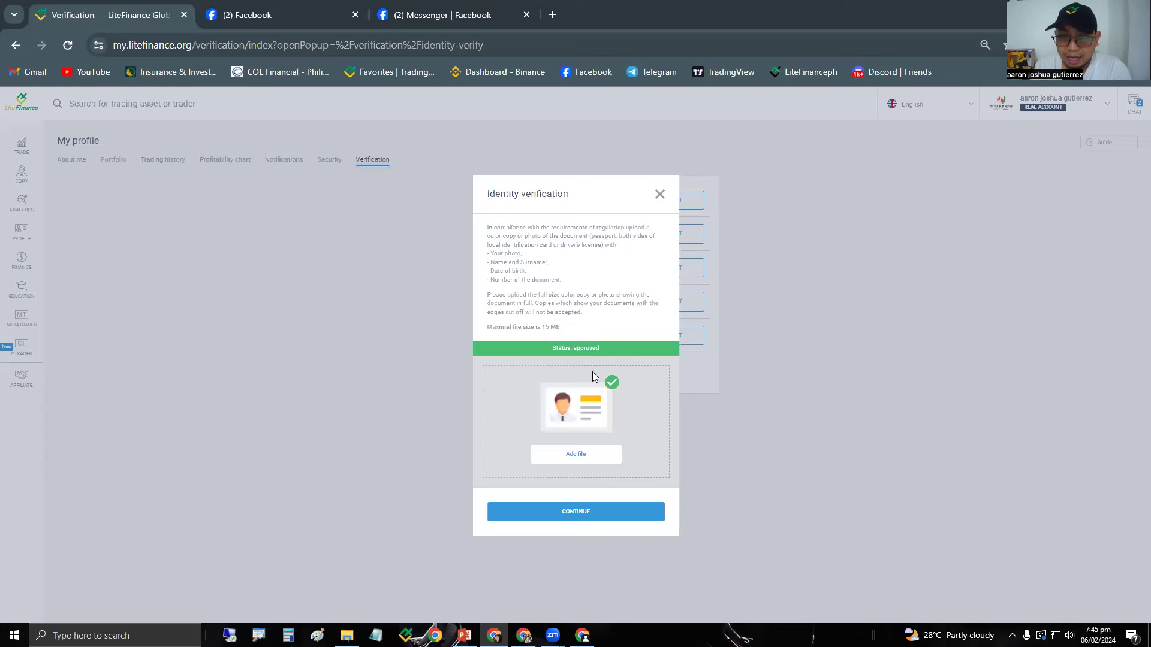
{"action": "left_click", "coordinate": [660, 194]}
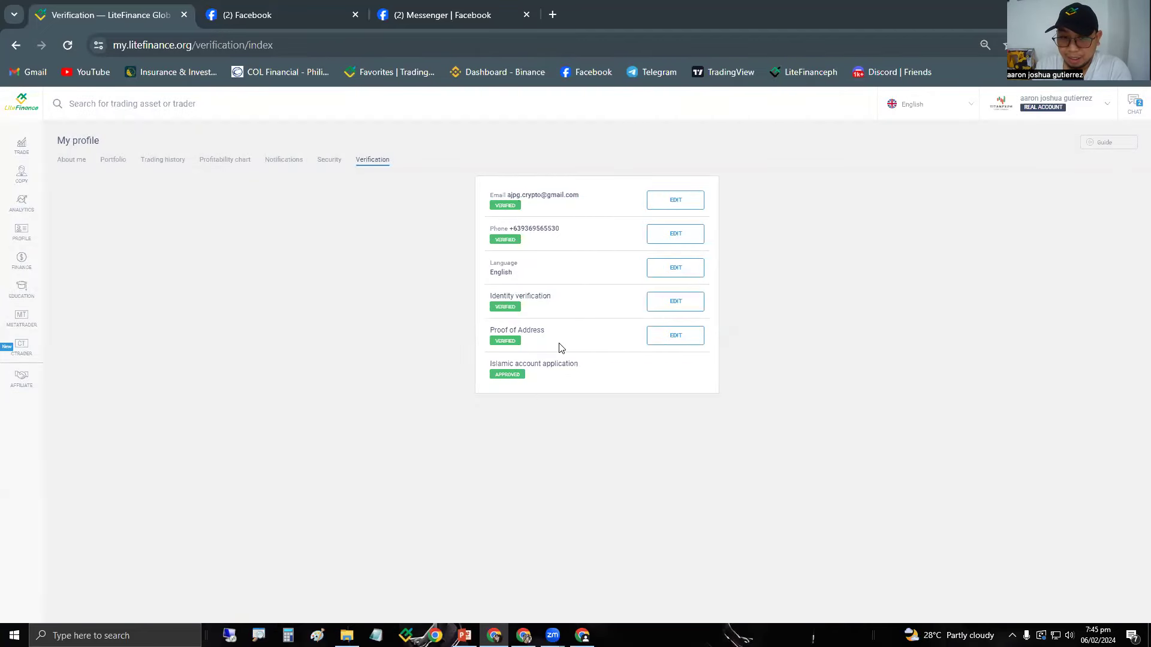
Open the Proof of Address form and review the prefilled street address field.
{"action": "left_click", "coordinate": [670, 347]}
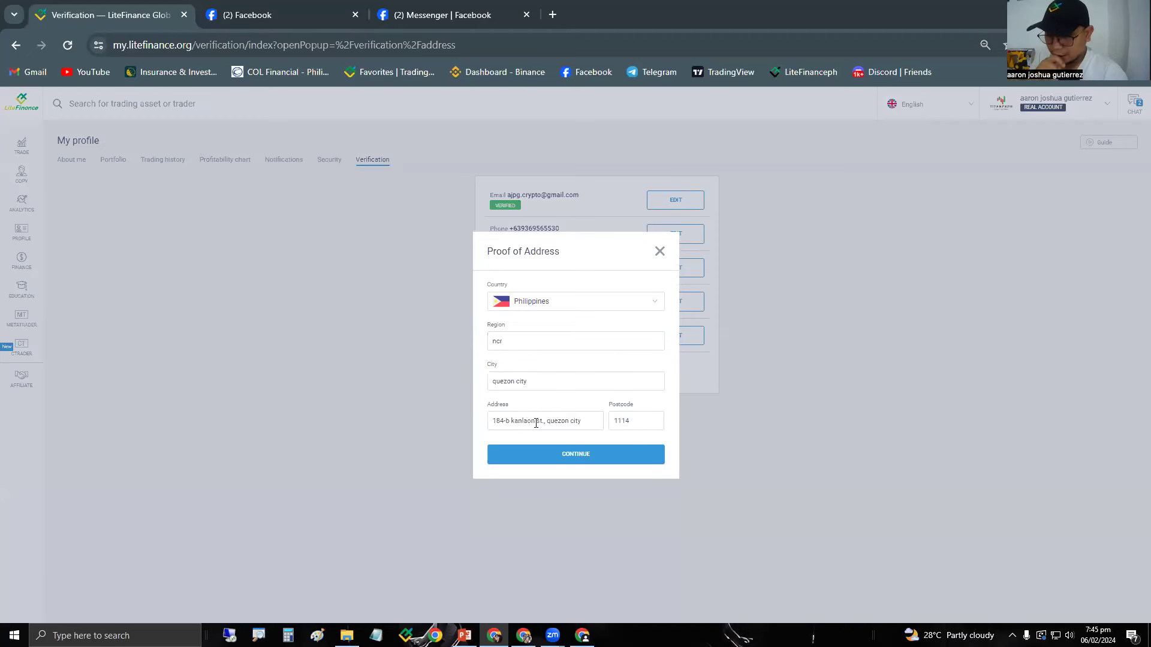
{"action": "left_click", "coordinate": [496, 421]}
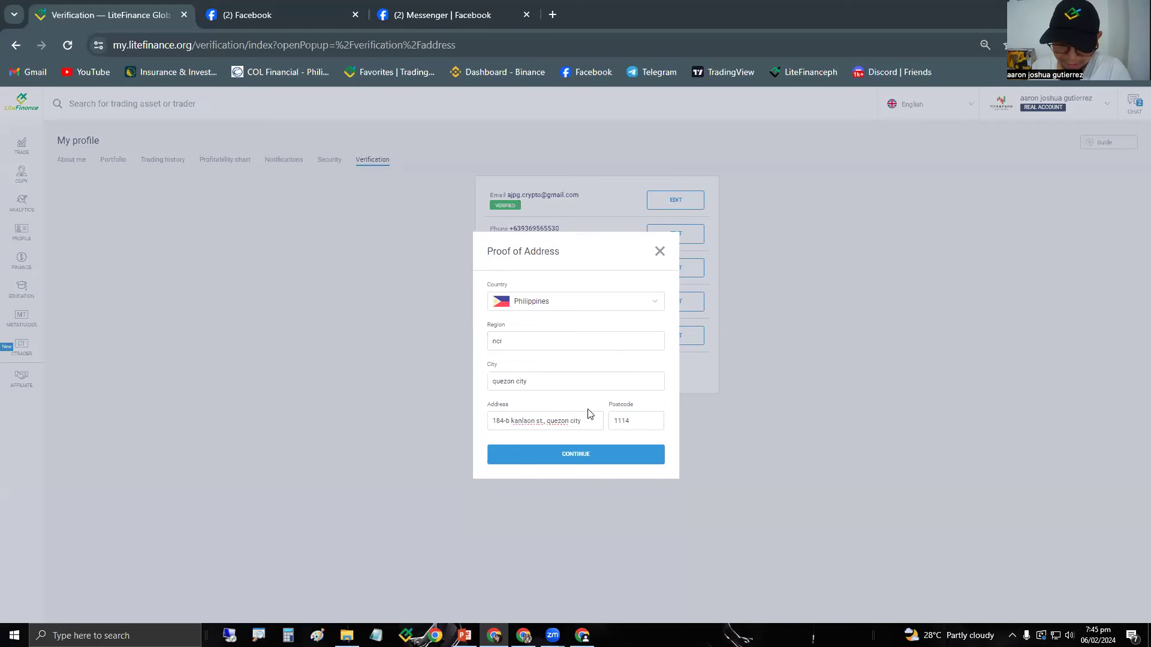
{"action": "triple_click", "coordinate": [508, 423]}
{"action": "left_click", "coordinate": [419, 426]}
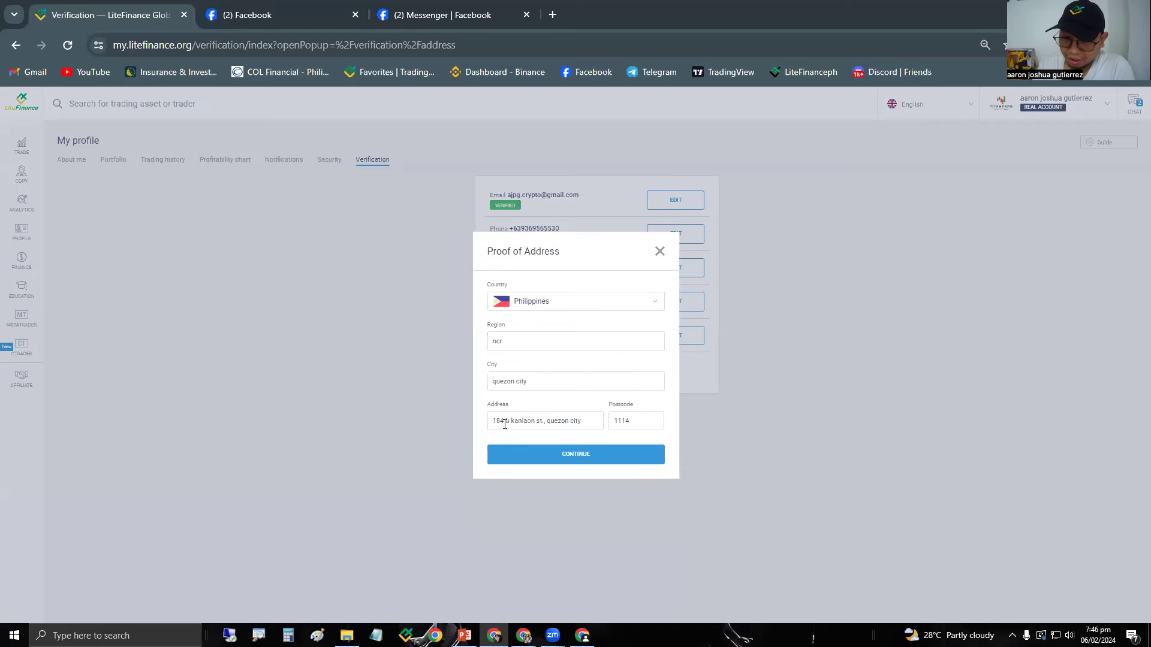
{"action": "left_click_drag", "start_coordinate": [493, 423], "coordinate": [544, 431]}
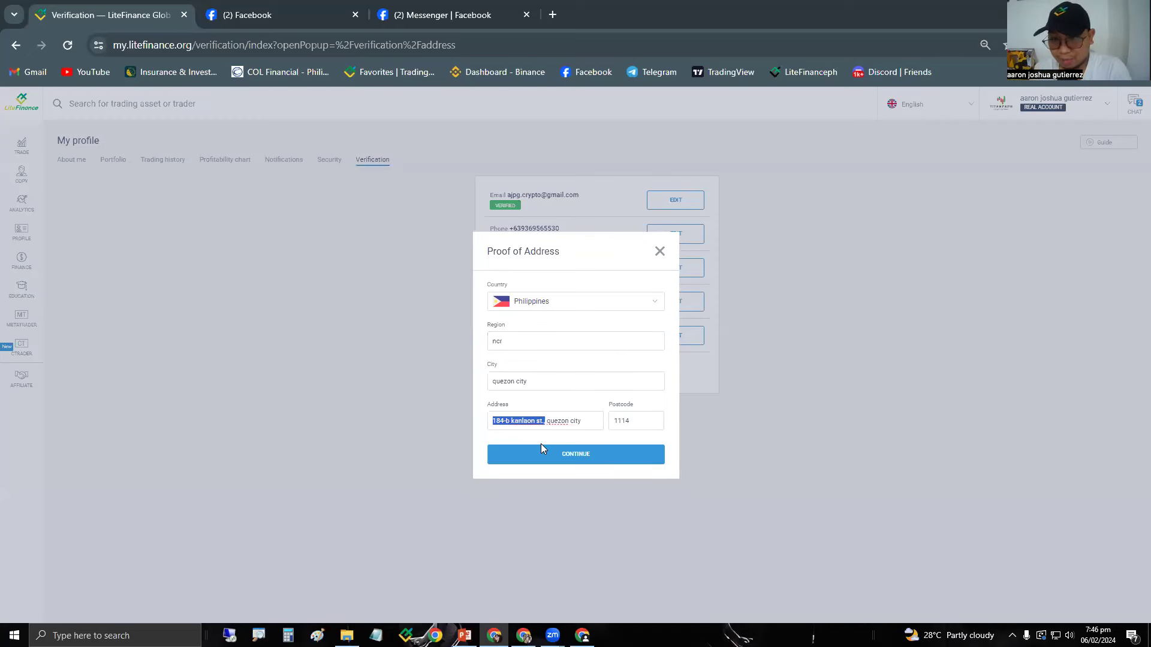
{"action": "left_click", "coordinate": [567, 461]}
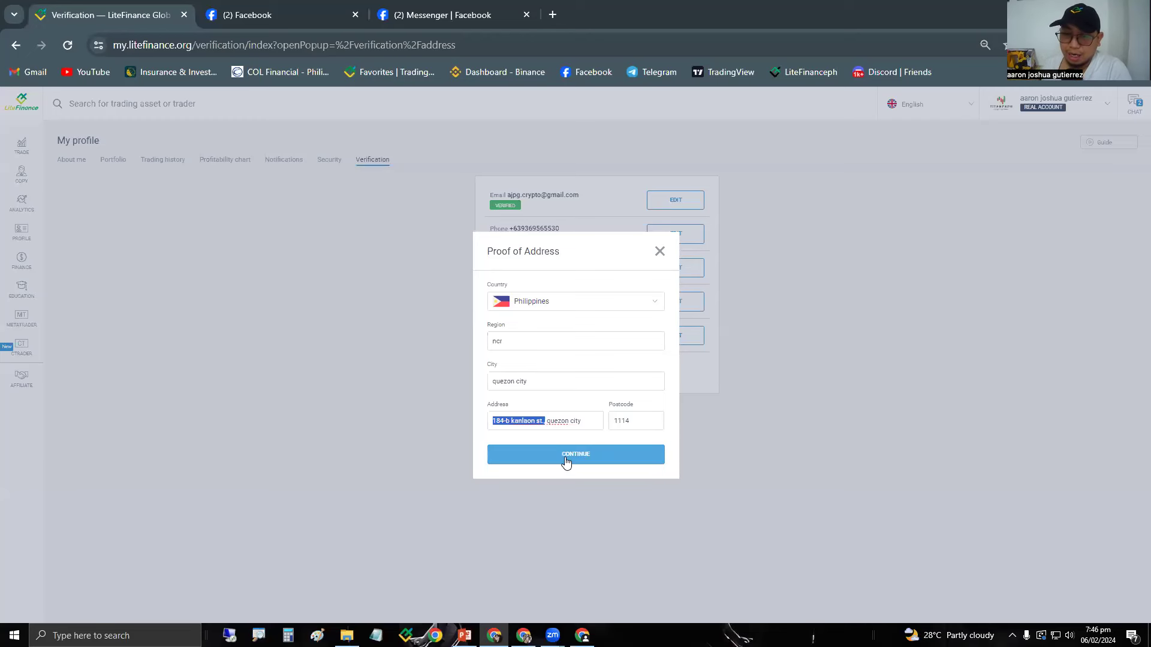
{"action": "left_click", "coordinate": [480, 438]}
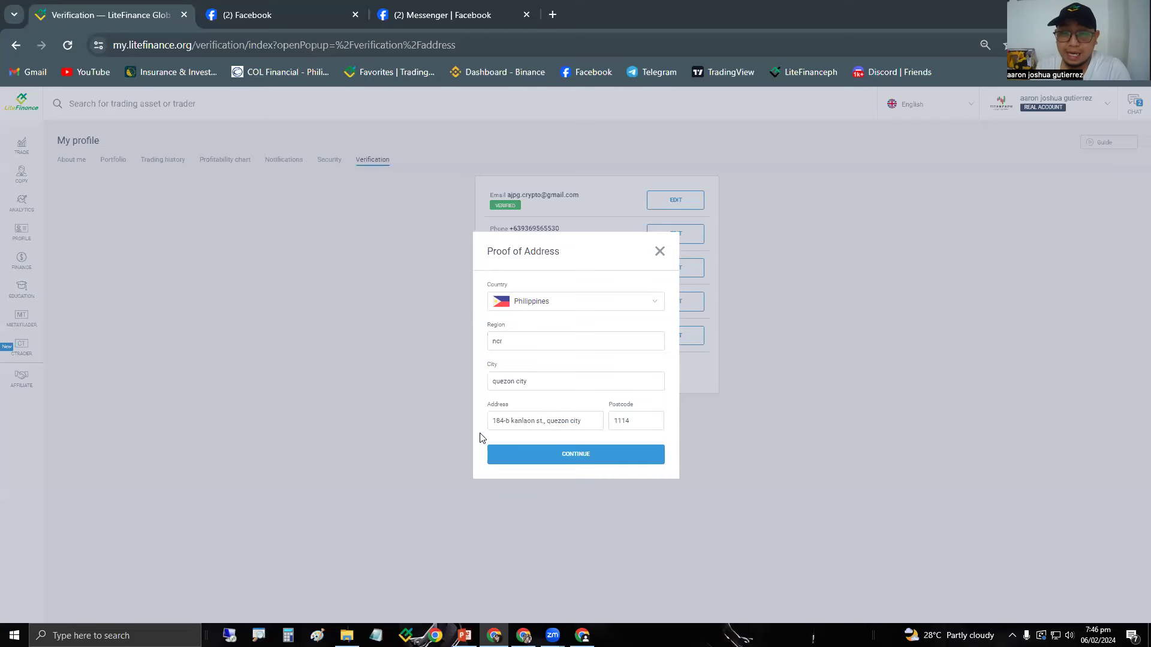
Continue the Proof of Address dialog to the document step with the approved uploaded file.
{"action": "left_click", "coordinate": [565, 455]}
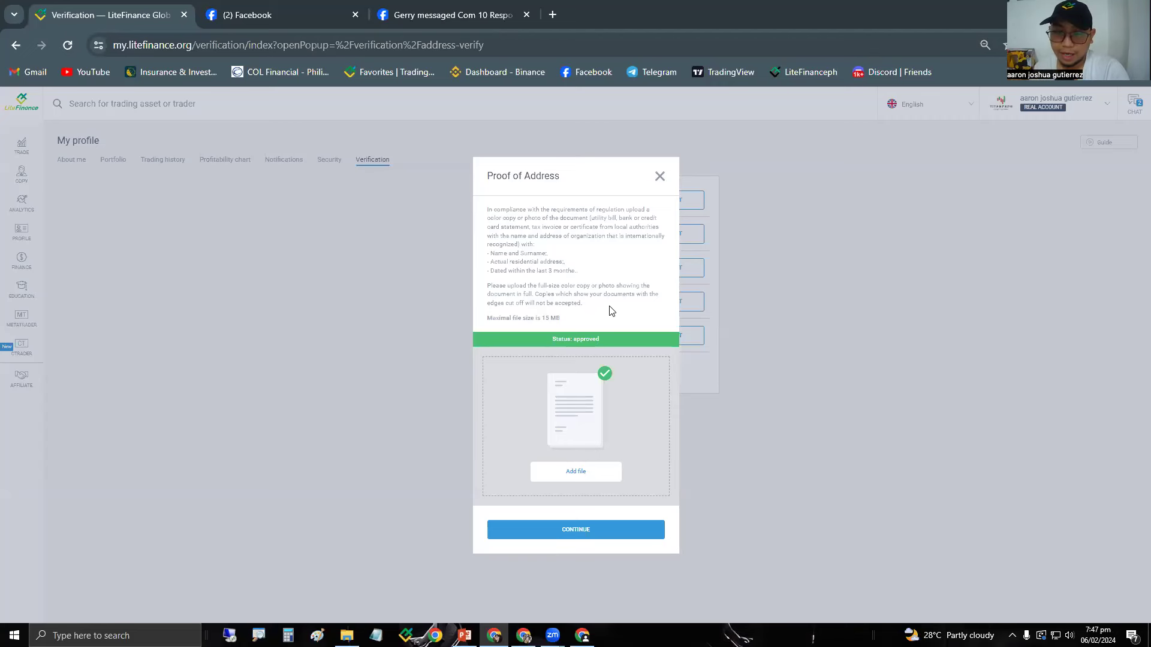
Close the Proof of Address popup and return to slide 6 in PowerPoint.
{"action": "left_click", "coordinate": [660, 177]}
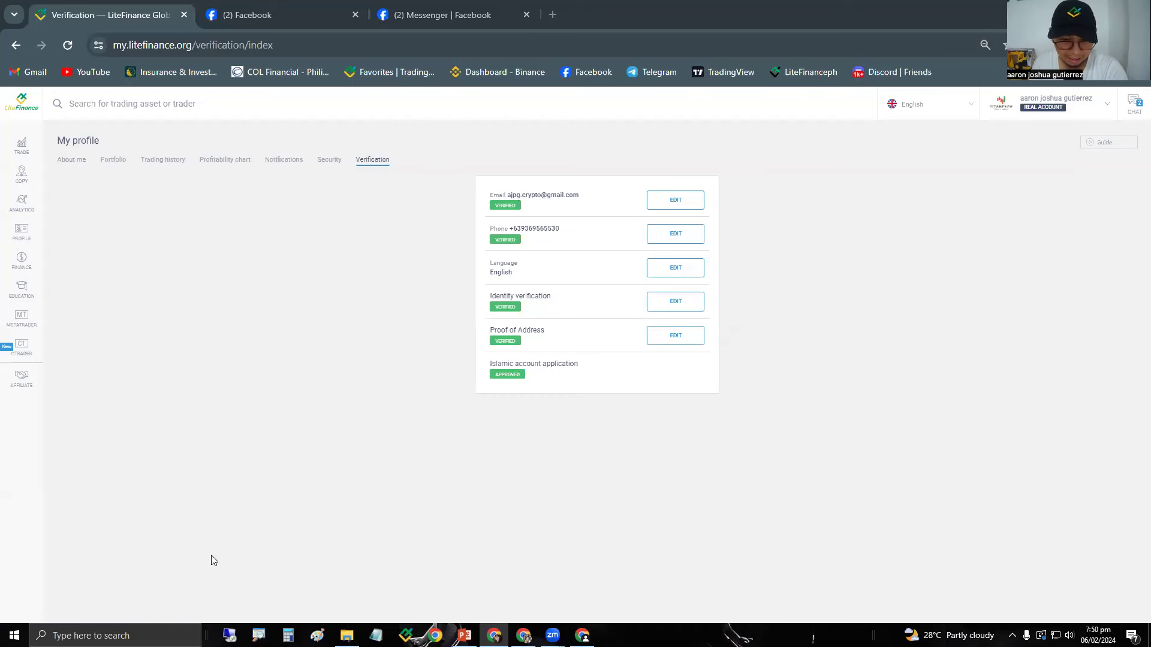
{"action": "left_click", "coordinate": [464, 635]}
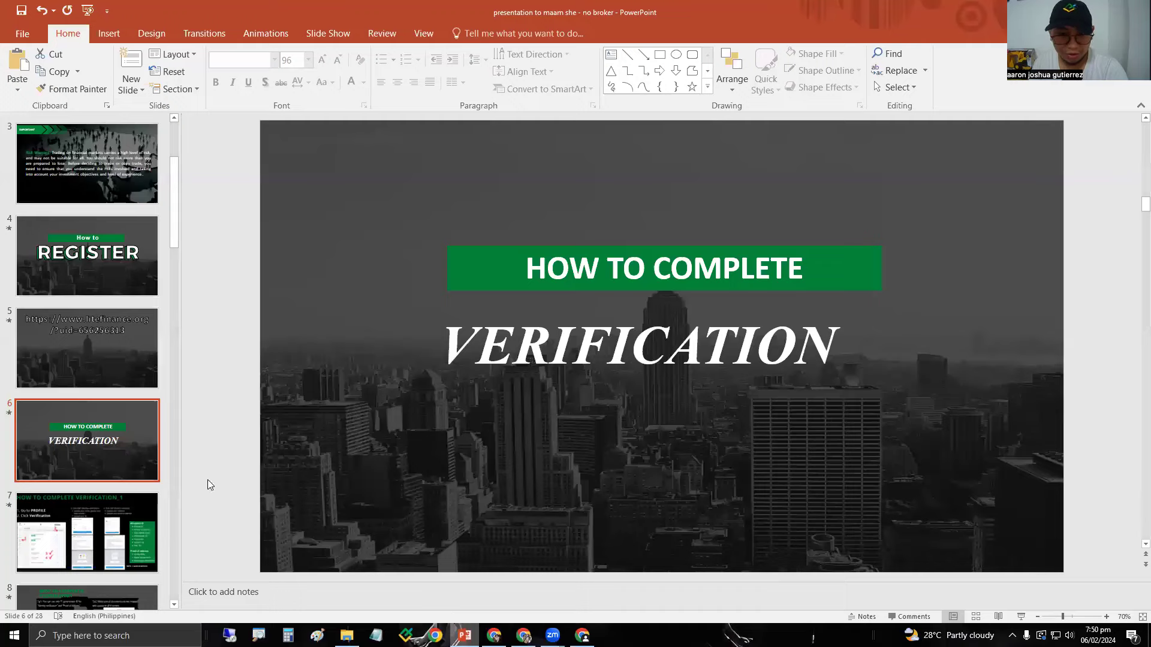
{"action": "left_click", "coordinate": [125, 518]}
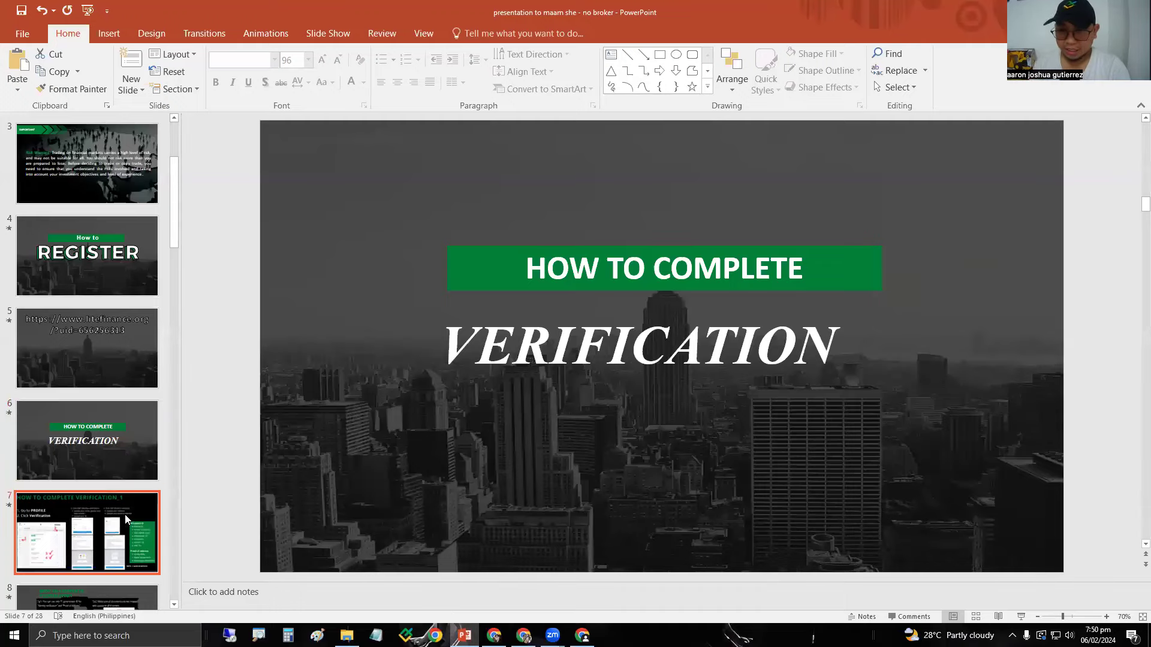
{"action": "key", "text": "Up"}
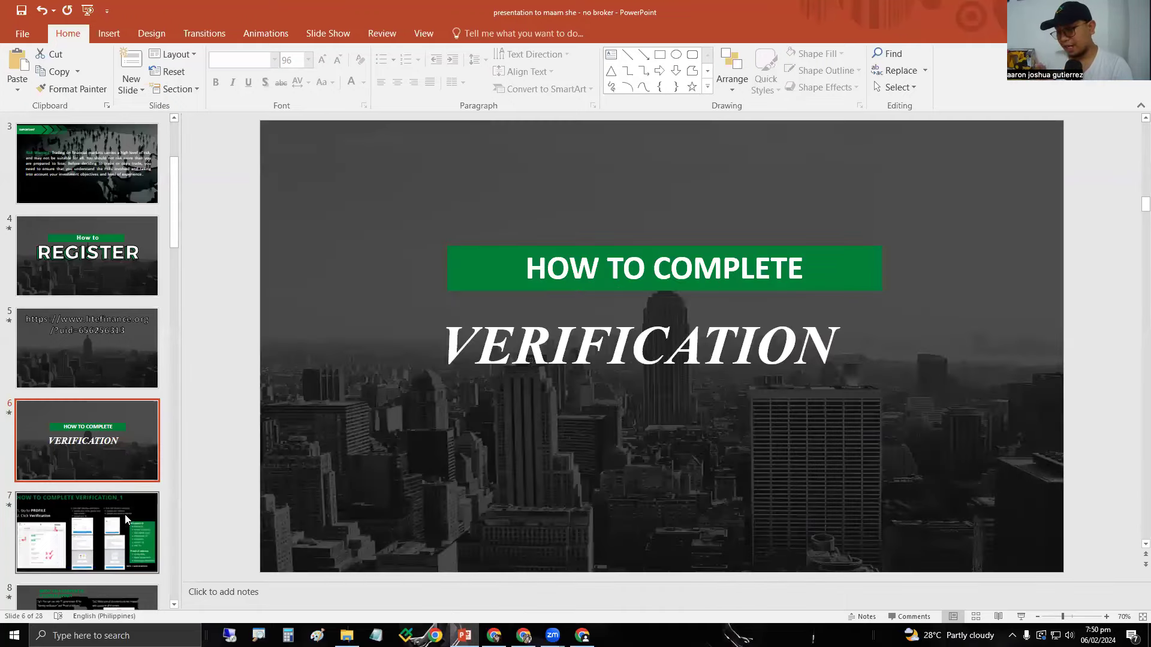
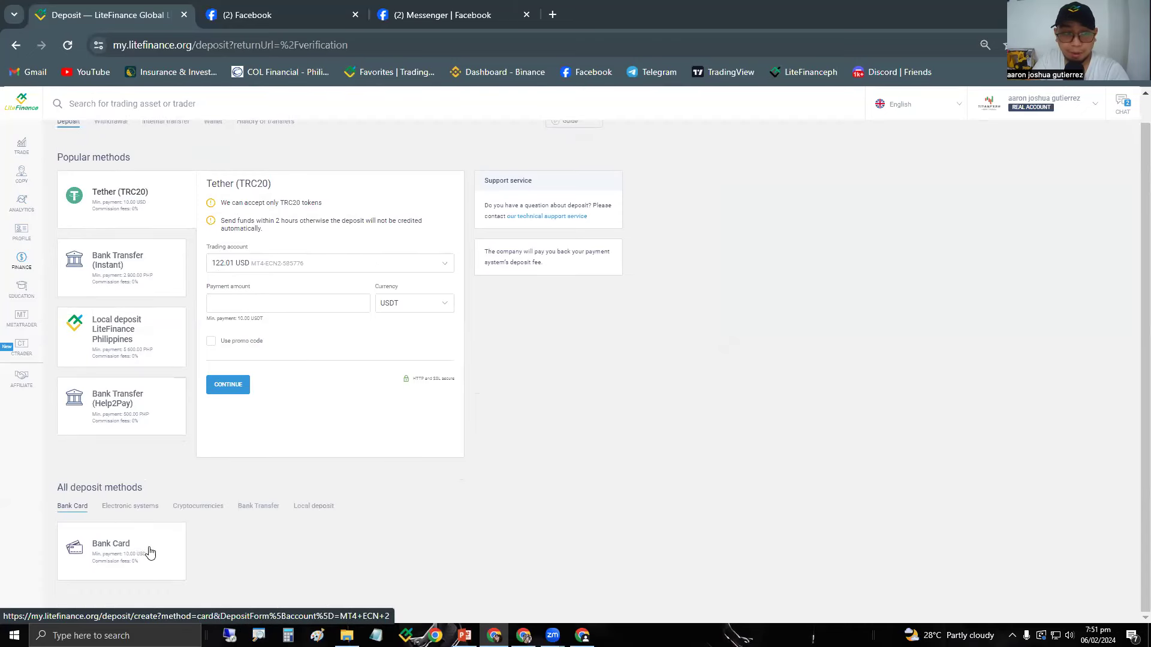
{"action": "left_click", "coordinate": [148, 511]}
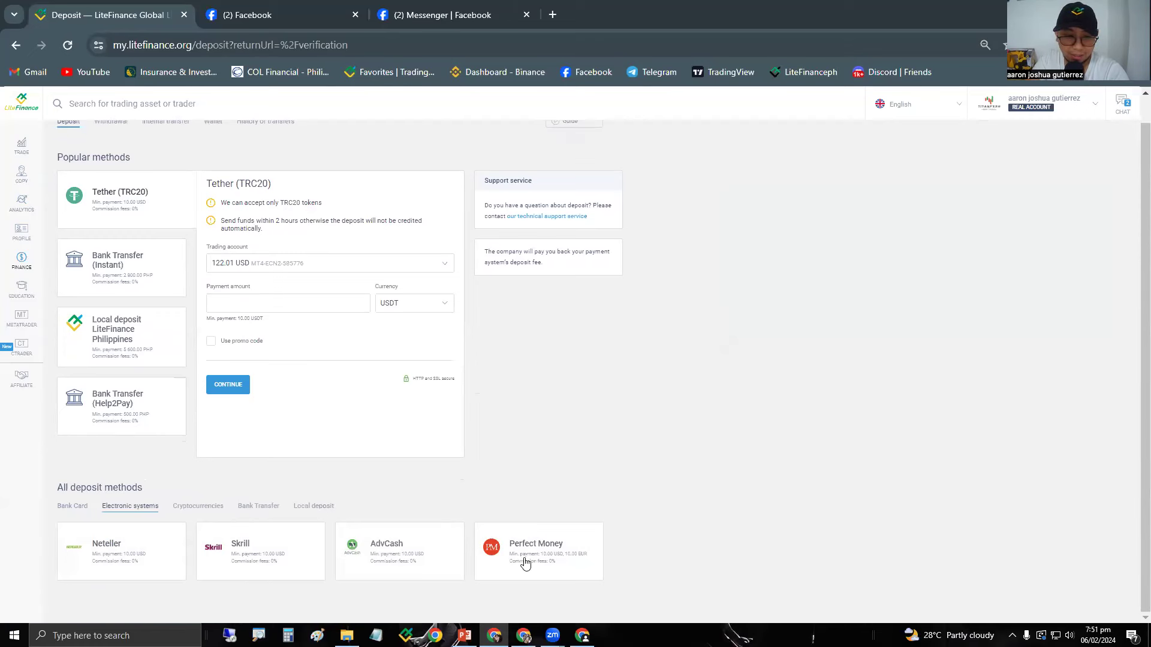
{"action": "left_click", "coordinate": [215, 514]}
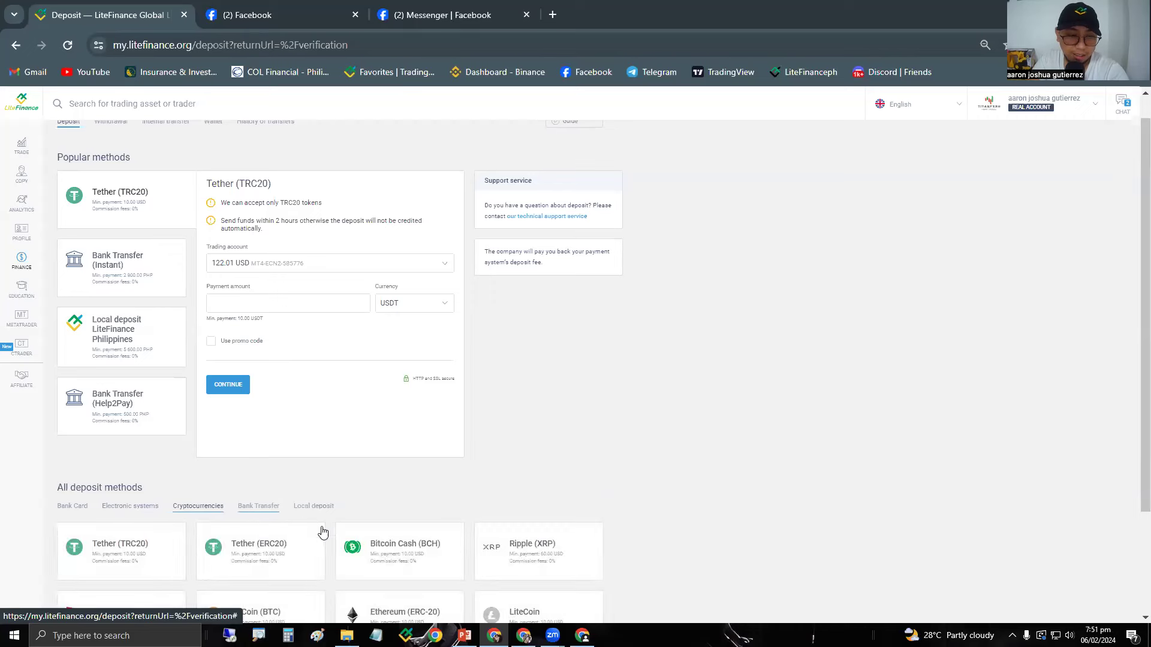
{"action": "scroll", "coordinate": [319, 527], "scroll_direction": "down", "scroll_amount": 2}
{"action": "left_click", "coordinate": [314, 370]}
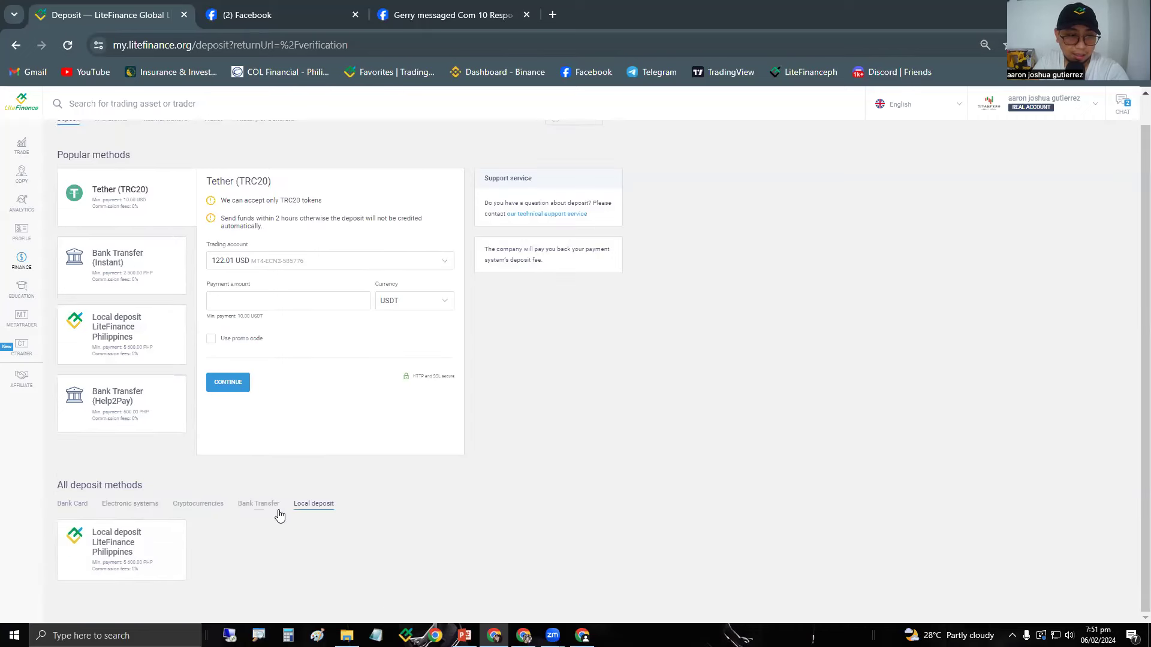
{"action": "left_click", "coordinate": [78, 506]}
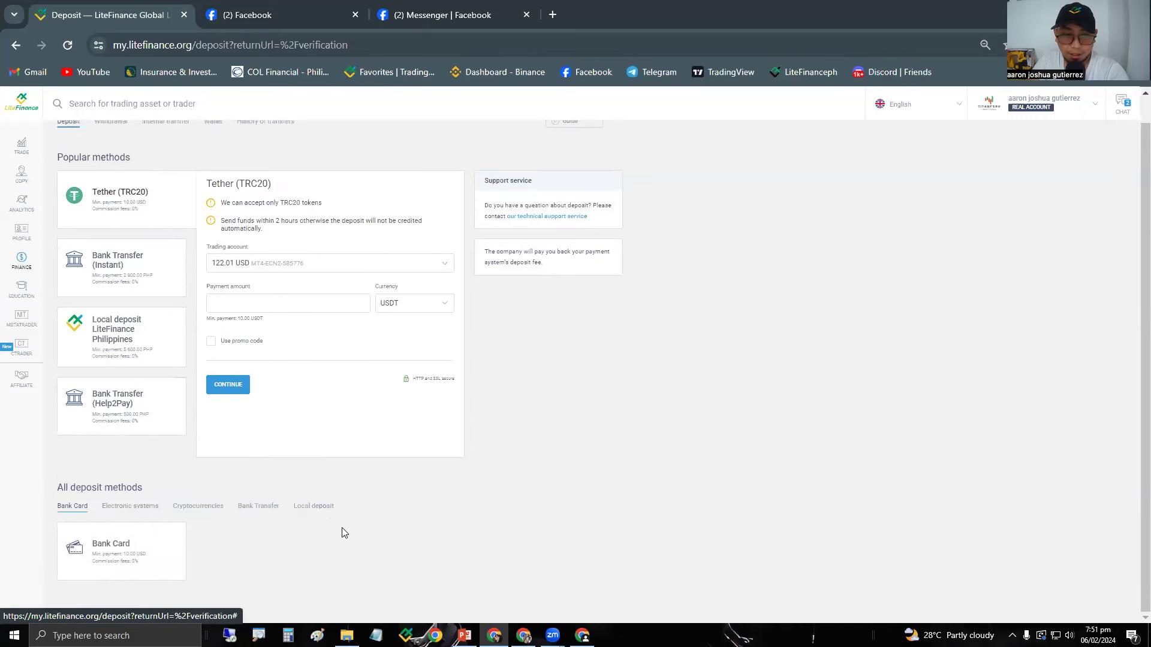
{"action": "scroll", "coordinate": [334, 542], "scroll_direction": "up", "scroll_amount": 1}
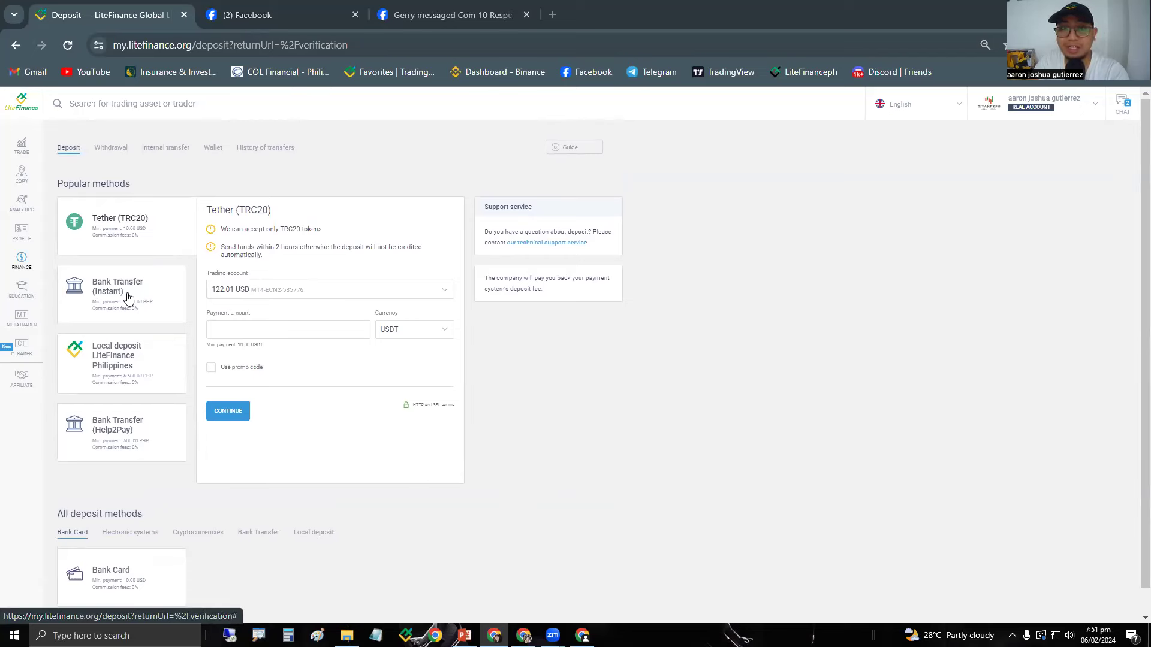
Select Bank Transfer (Instant) as the deposit method with the MT4 account as target.
{"action": "left_click", "coordinate": [101, 300]}
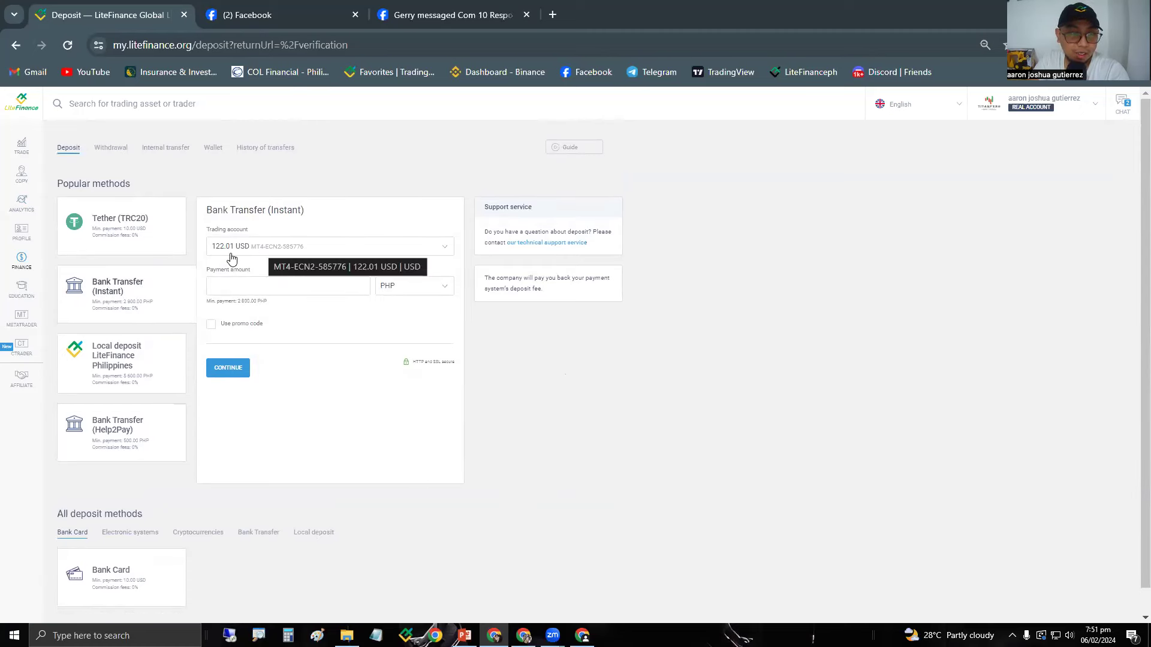
{"action": "left_click", "coordinate": [251, 256]}
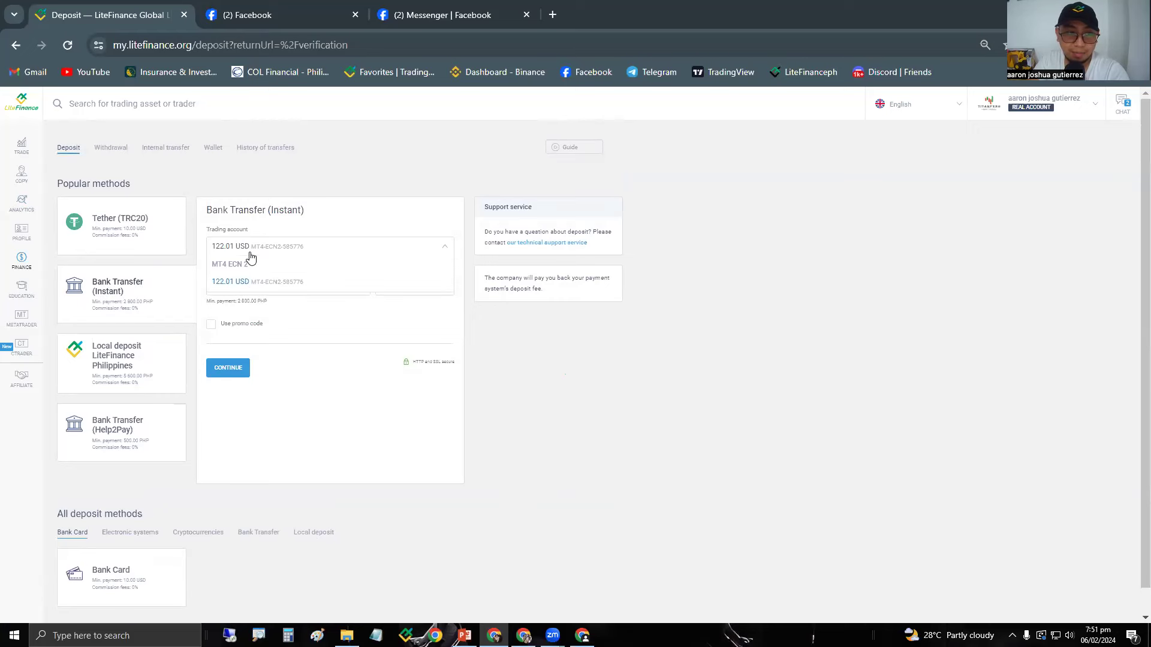
{"action": "left_click", "coordinate": [243, 283]}
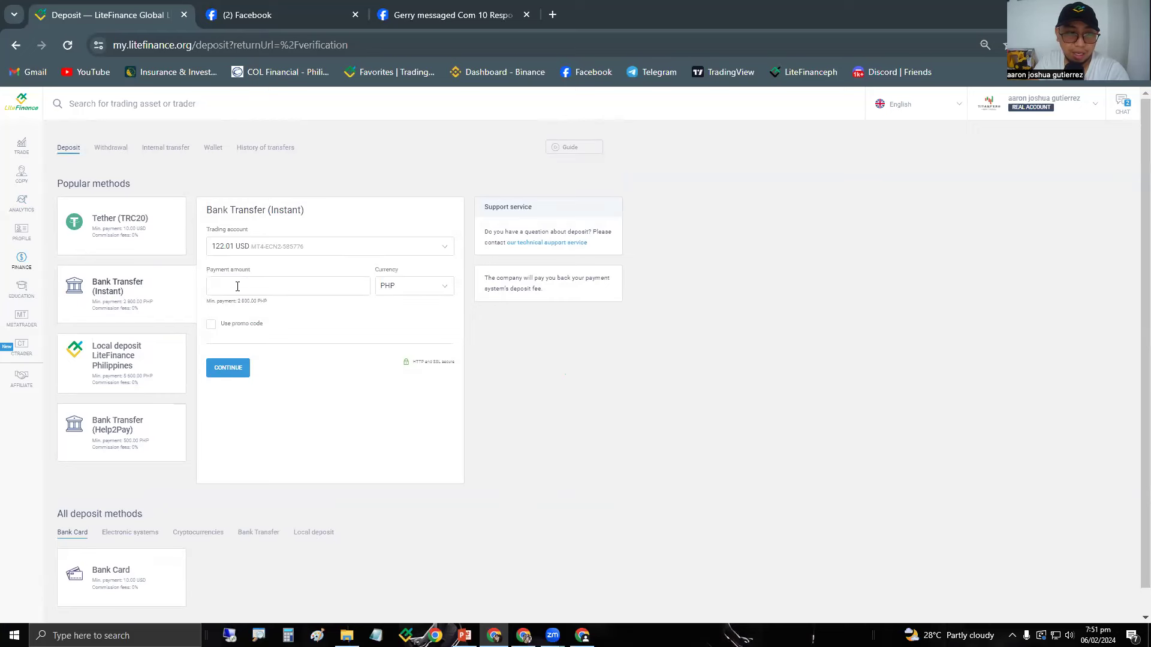
{"action": "left_click", "coordinate": [237, 287]}
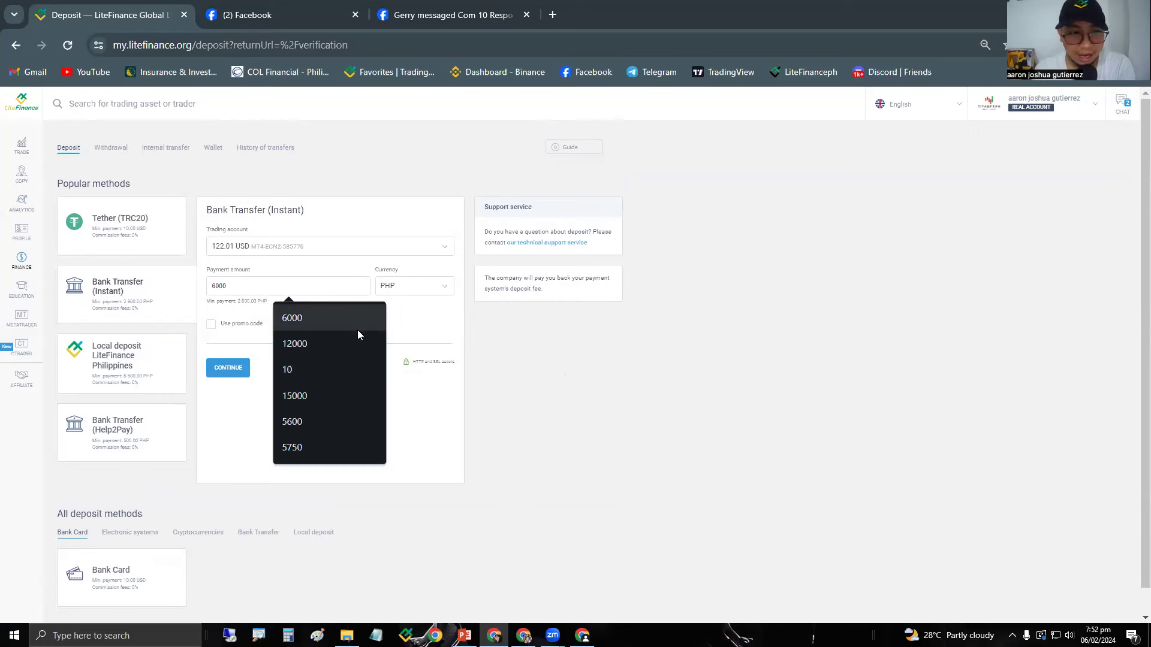
{"action": "left_click", "coordinate": [443, 316]}
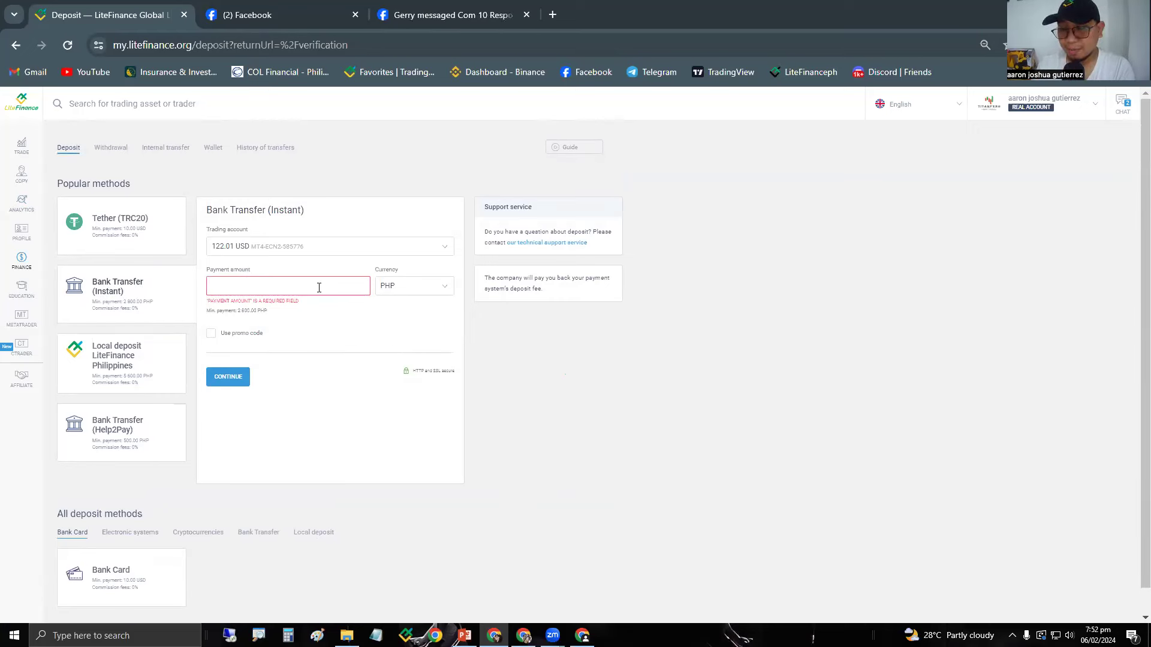
{"action": "left_click", "coordinate": [258, 289]}
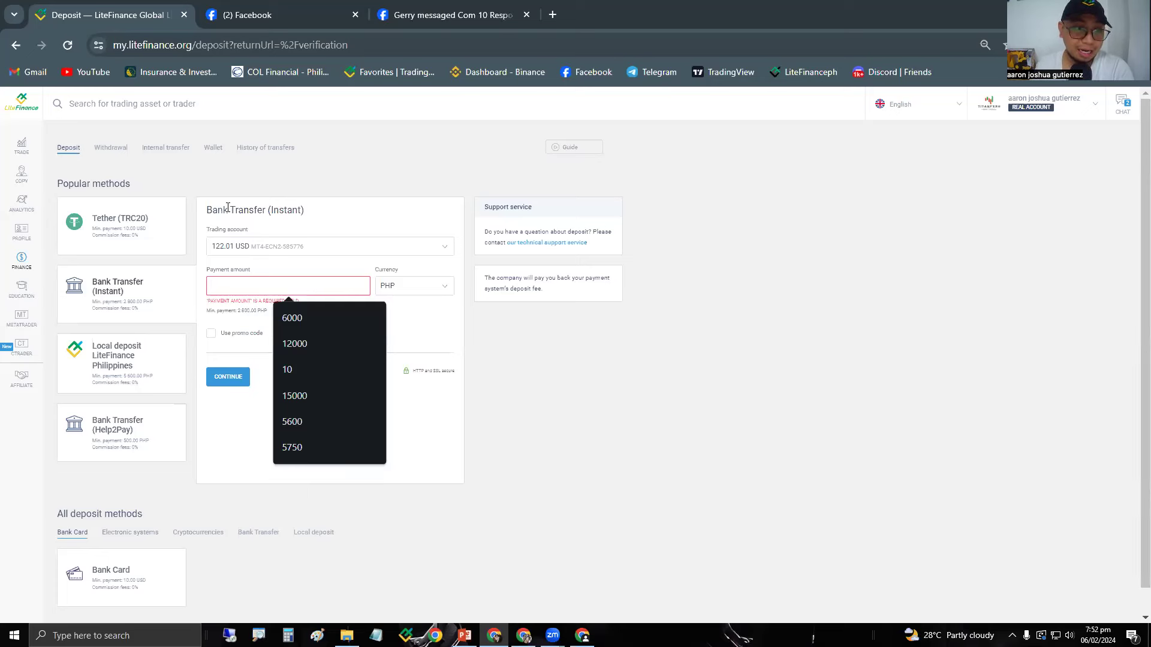
Enter 3000 PHP as the payment amount, replacing the initial 2800.
{"action": "left_click_drag", "start_coordinate": [207, 210], "coordinate": [304, 211]}
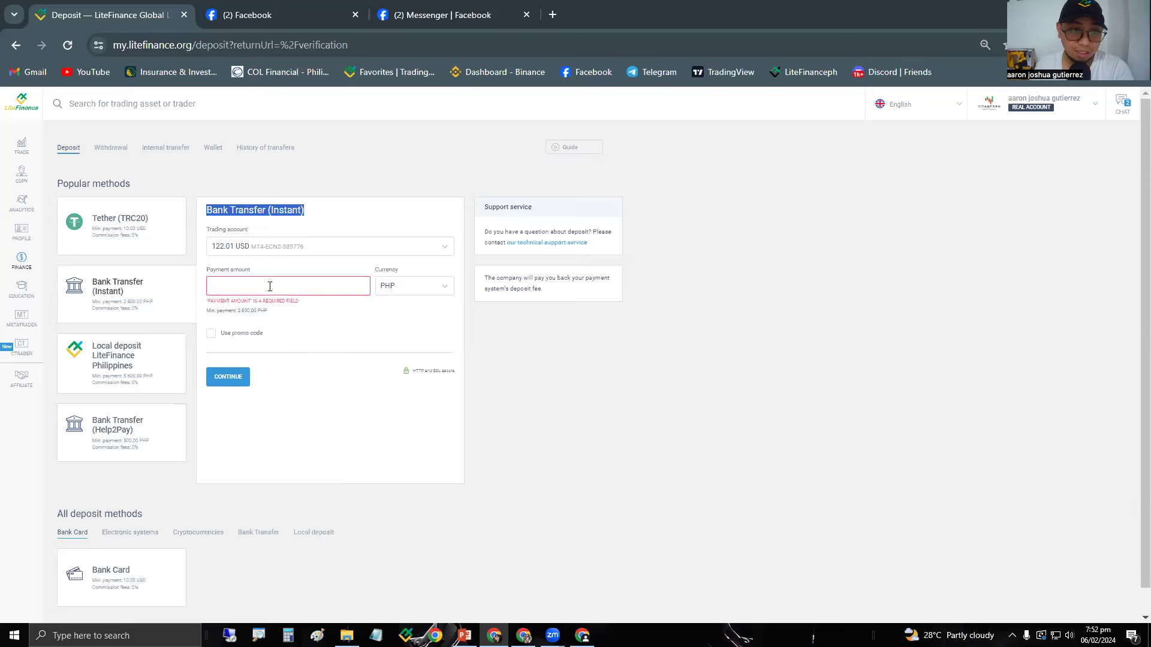
{"action": "left_click", "coordinate": [270, 286]}
{"action": "type", "text": "28"}
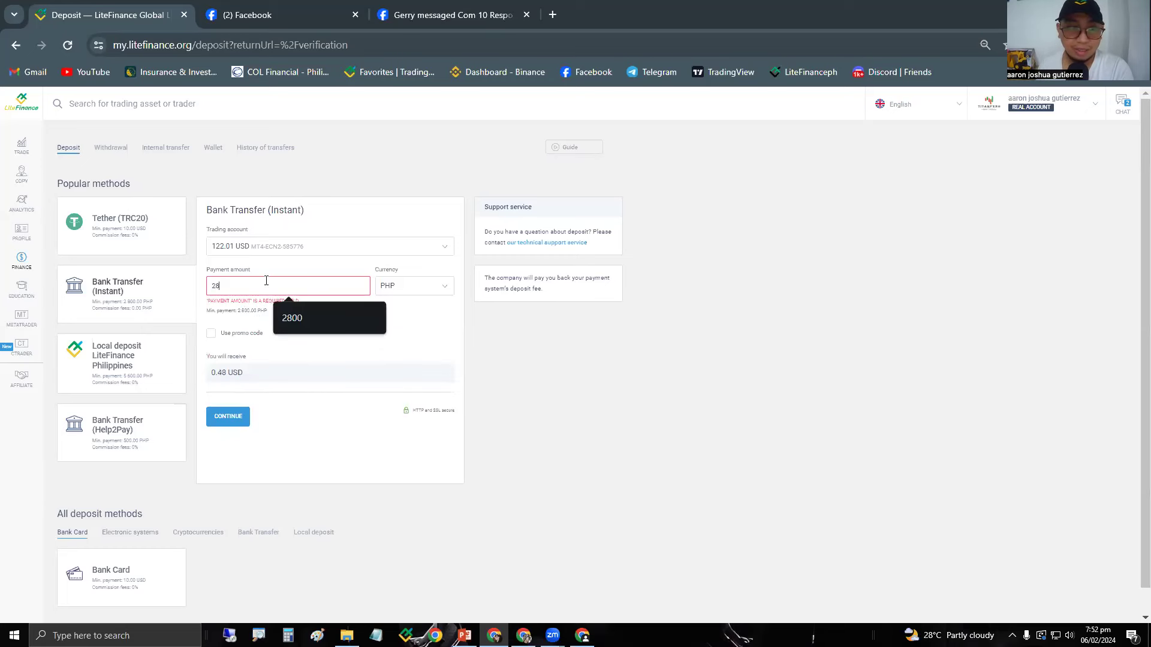
{"action": "type", "text": "00"}
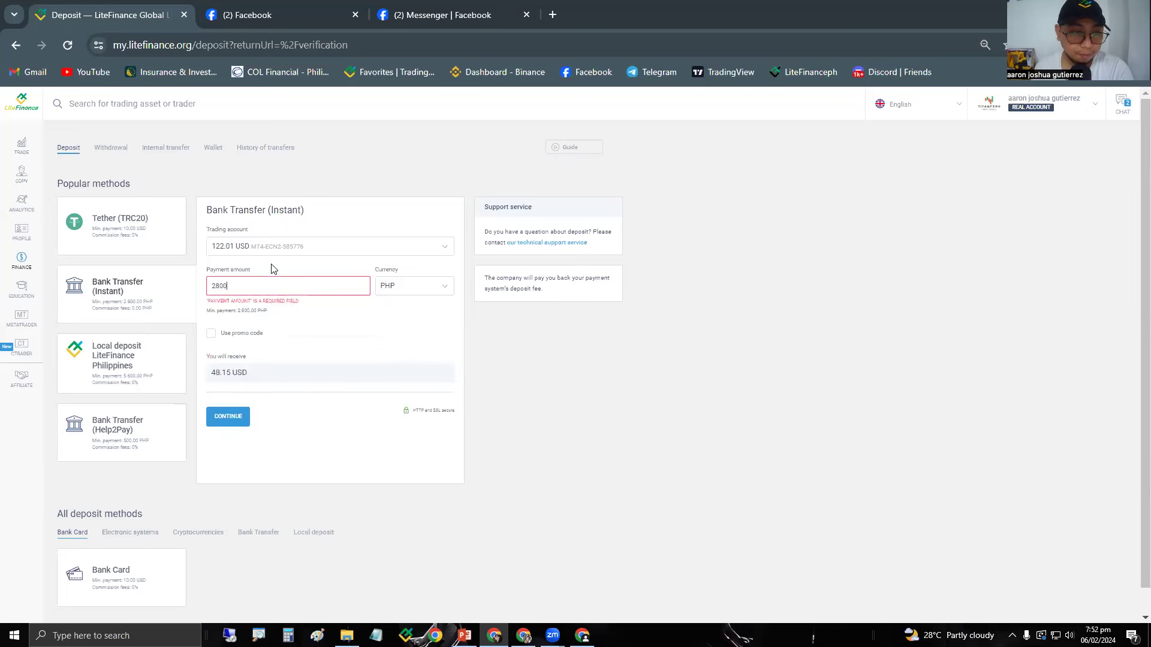
{"action": "double_click", "coordinate": [222, 378]}
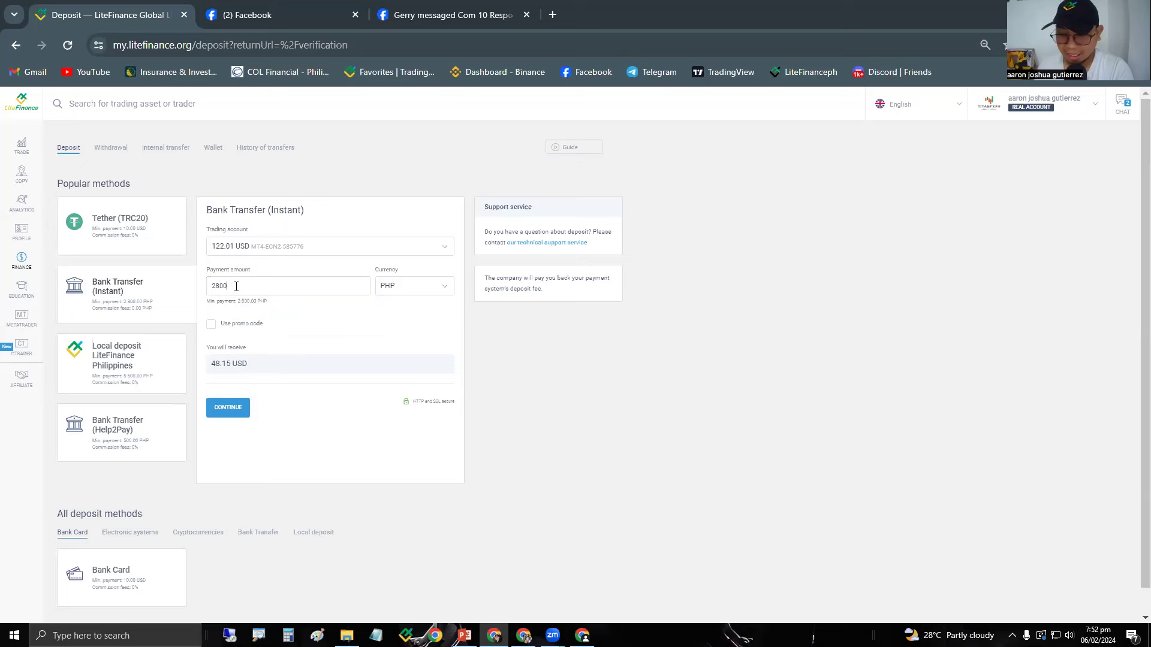
{"action": "key", "text": "BackSpace"}
{"action": "key", "text": "BackSpace"}
{"action": "key", "text": "BackSpace"}
{"action": "key", "text": "BackSpace"}
{"action": "type", "text": "3000"}
{"action": "left_click", "coordinate": [244, 389]}
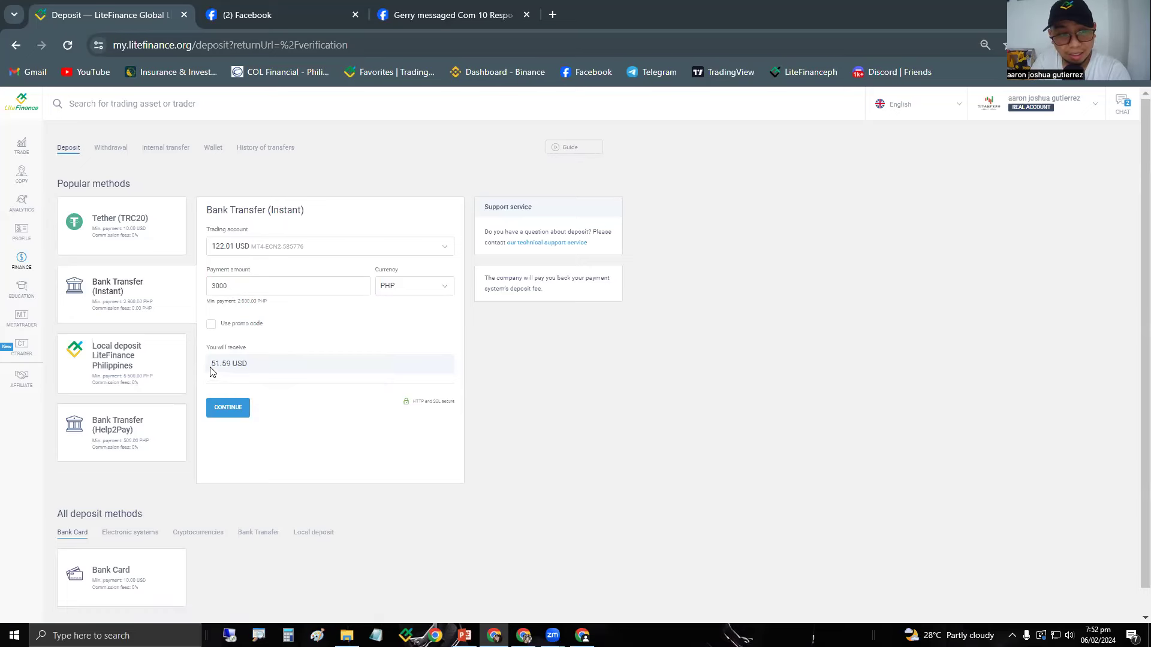
Submit the 3000 PHP deposit form and confirm it in the summary dialog.
{"action": "left_click", "coordinate": [228, 288]}
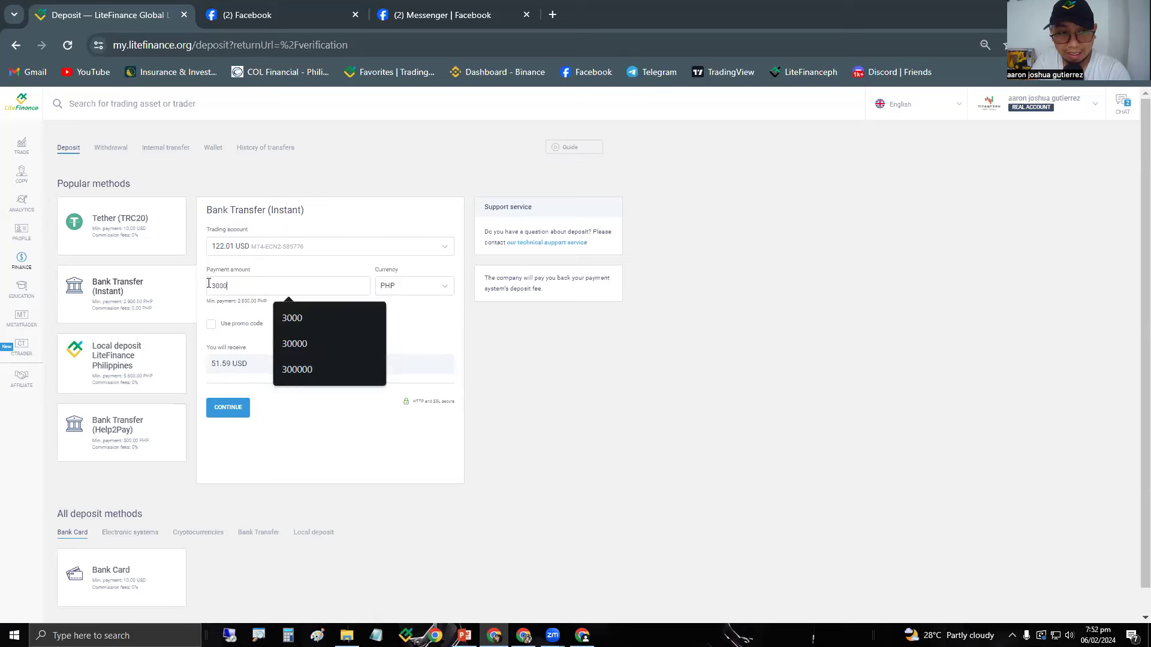
{"action": "left_click", "coordinate": [213, 364]}
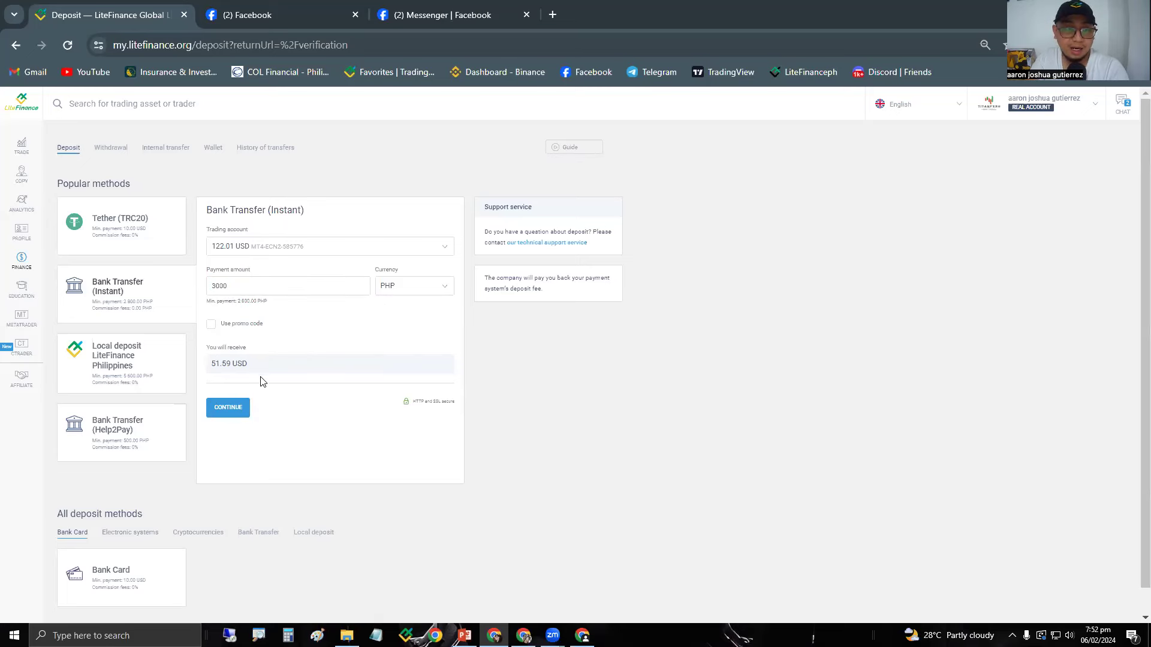
{"action": "left_click", "coordinate": [238, 405]}
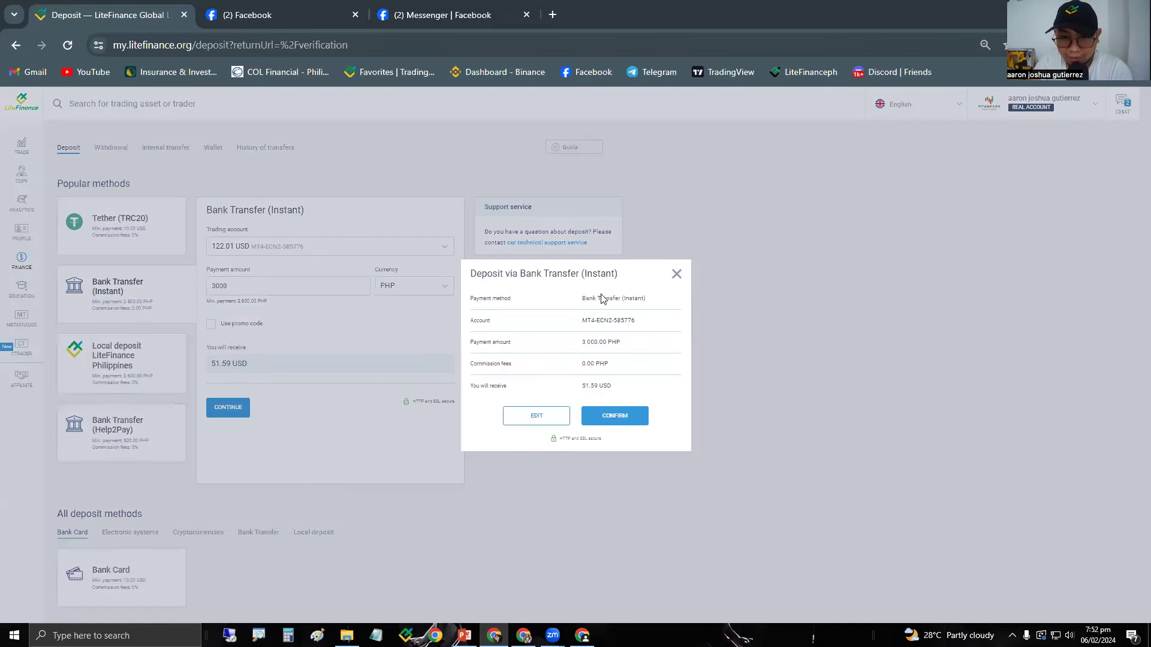
{"action": "left_click", "coordinate": [620, 420]}
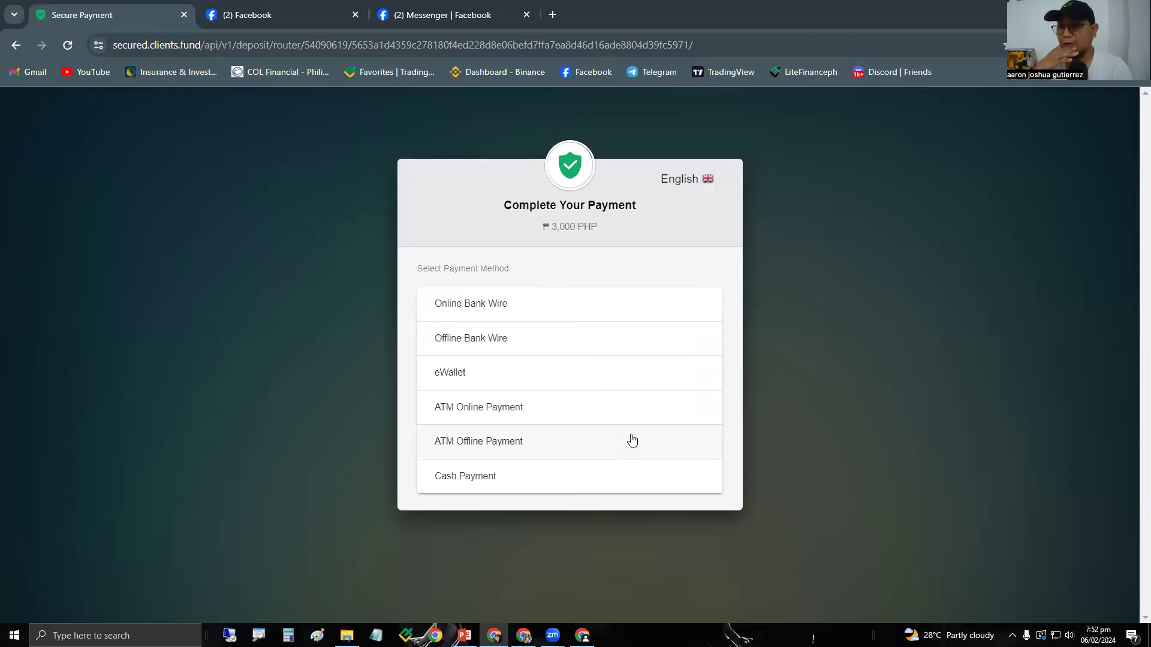
Choose Globe GCash under eWallet and pay the 3,000 PHP with it.
{"action": "left_click", "coordinate": [479, 379]}
{"action": "scroll", "coordinate": [658, 352], "scroll_direction": "down", "scroll_amount": 1}
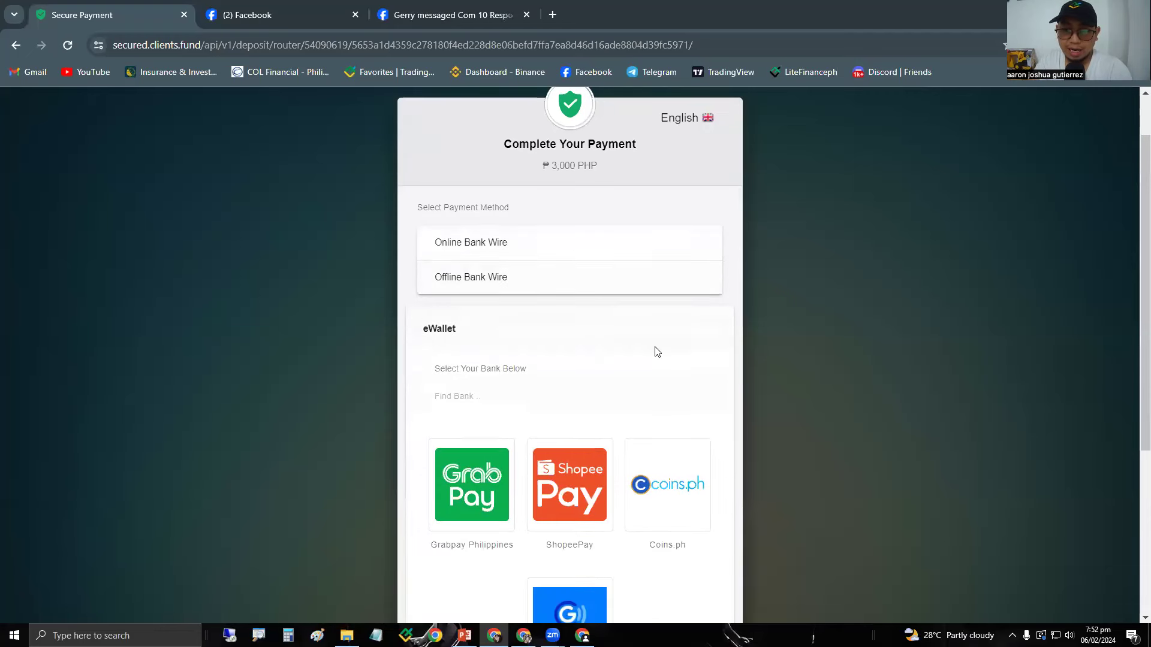
{"action": "scroll", "coordinate": [658, 351], "scroll_direction": "down", "scroll_amount": 2}
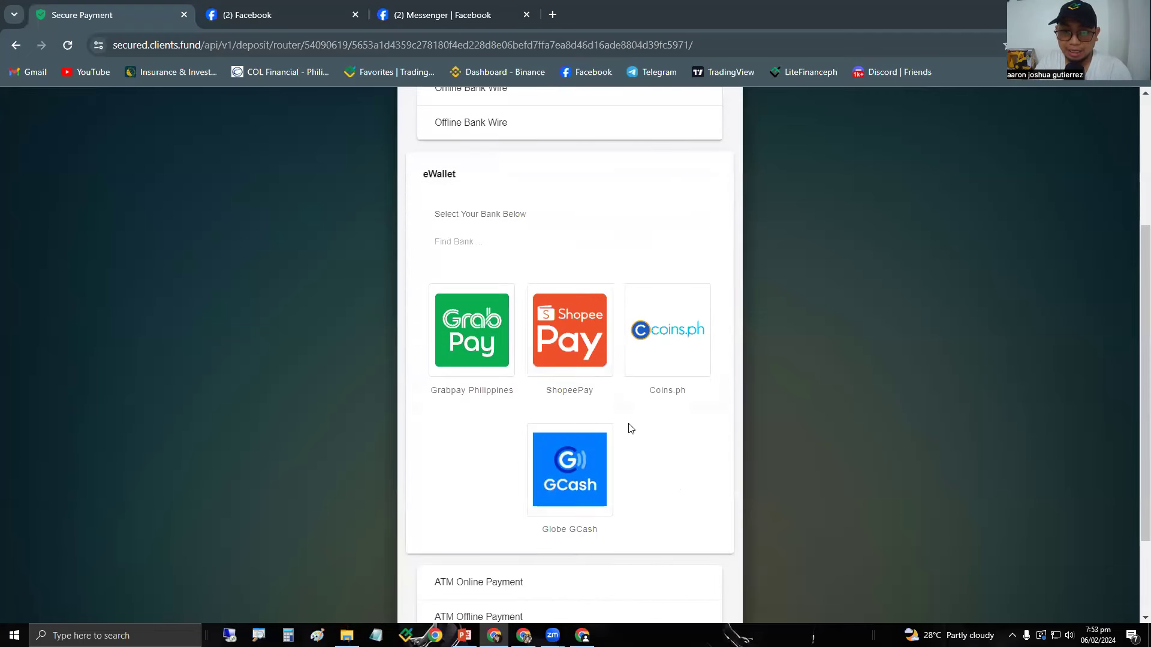
{"action": "scroll", "coordinate": [653, 441], "scroll_direction": "down", "scroll_amount": 1}
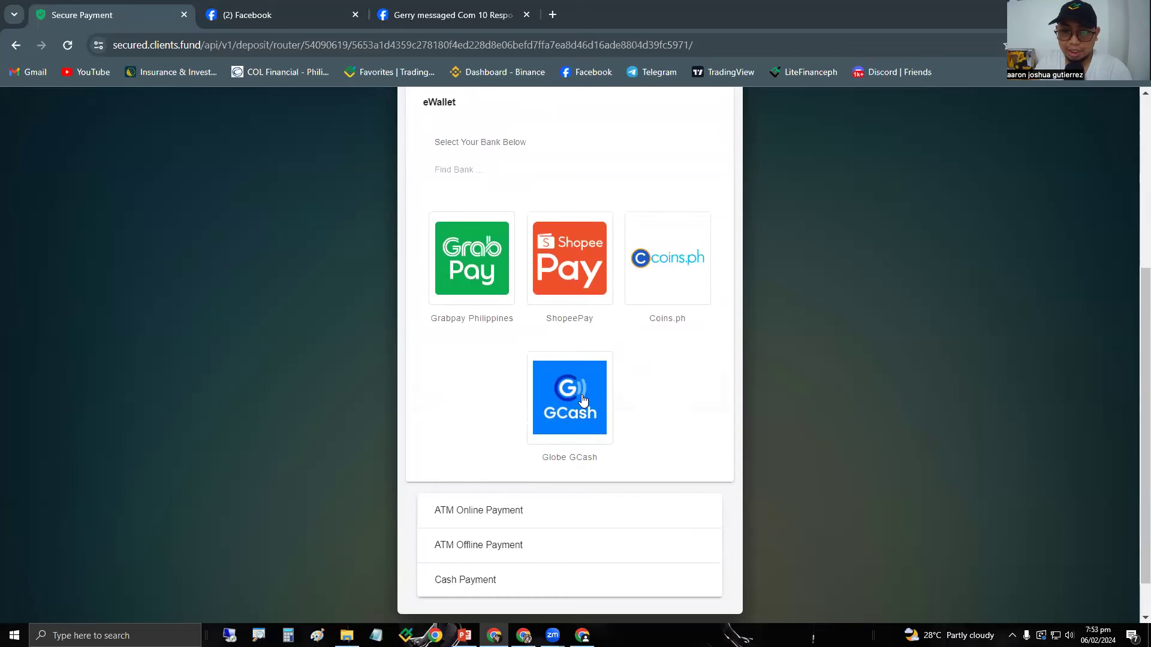
{"action": "left_click", "coordinate": [583, 400]}
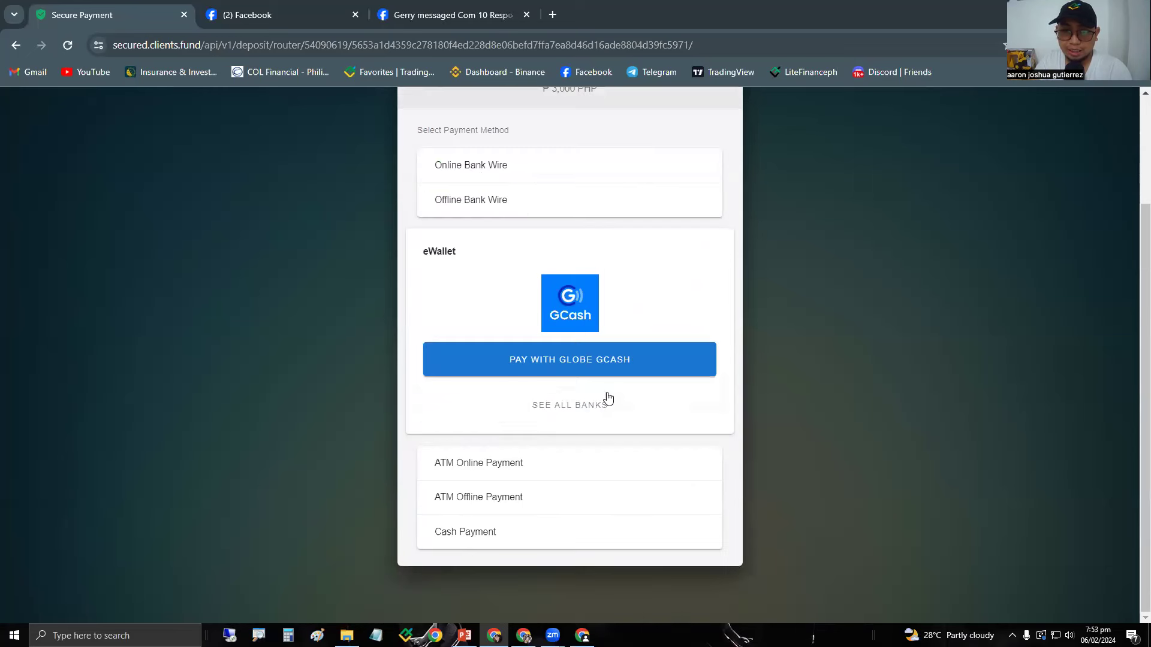
{"action": "left_click", "coordinate": [533, 375]}
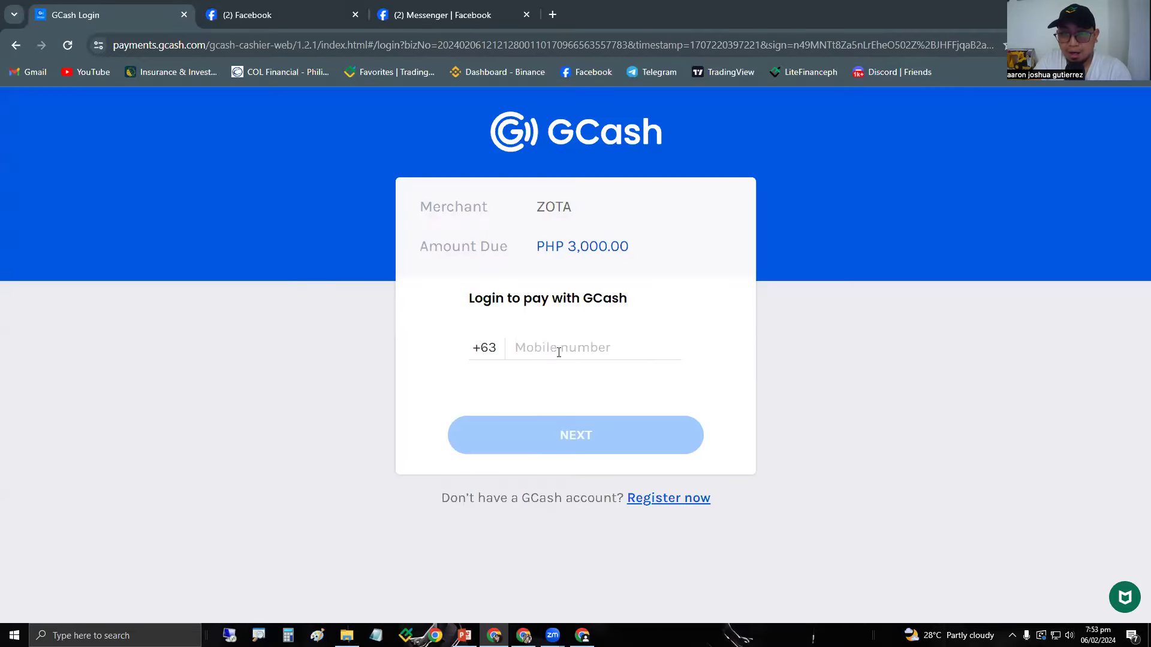
Submit the GCash mobile number for login, then back out of the code page.
{"action": "left_click", "coordinate": [557, 351]}
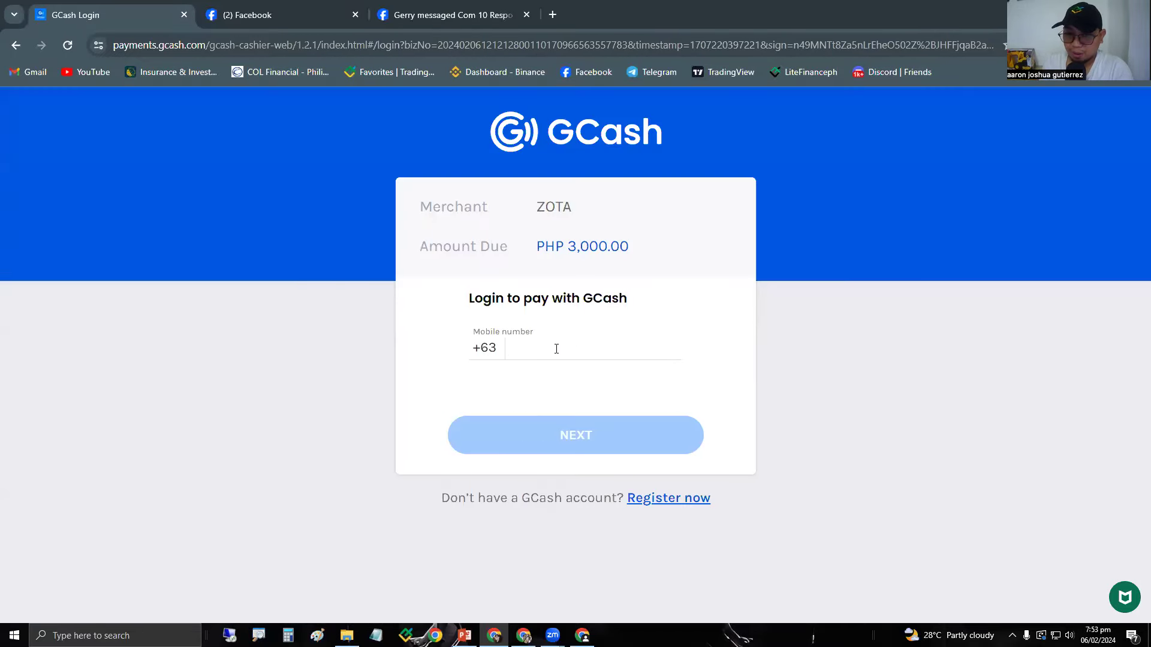
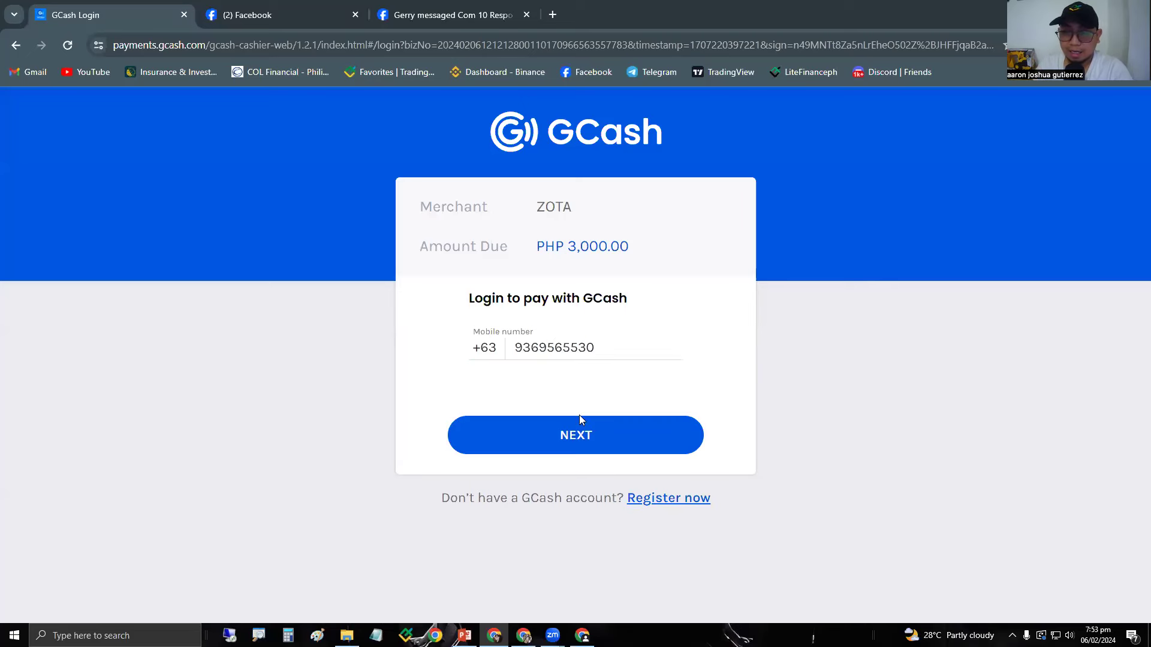
{"action": "left_click", "coordinate": [577, 436]}
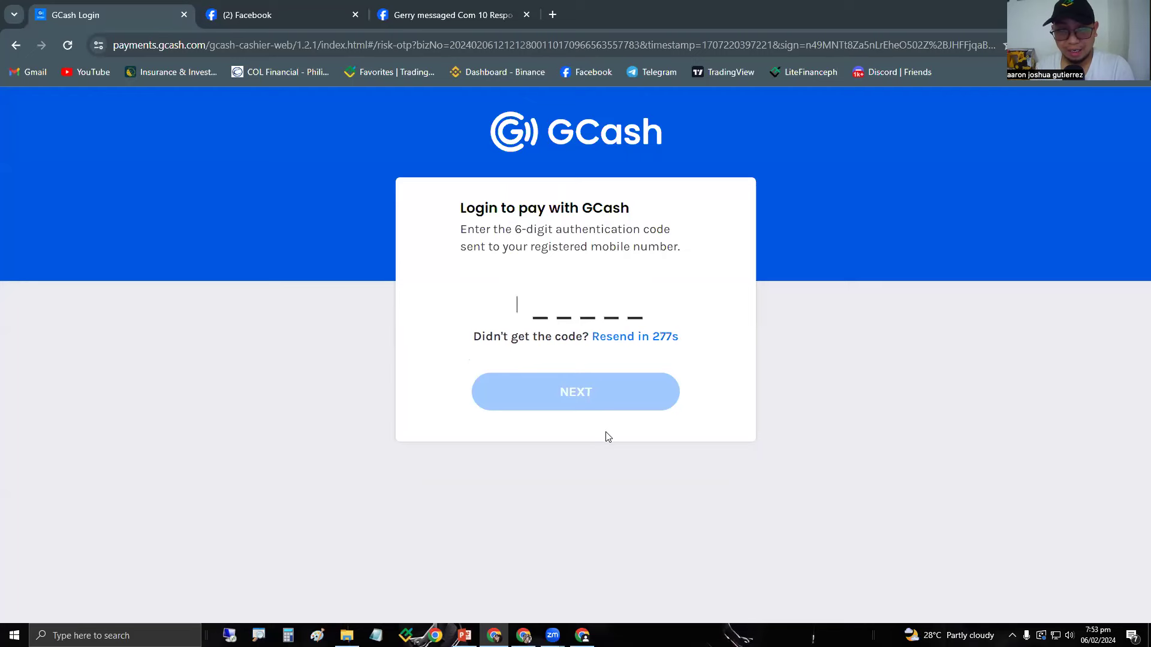
{"action": "left_click", "coordinate": [15, 46]}
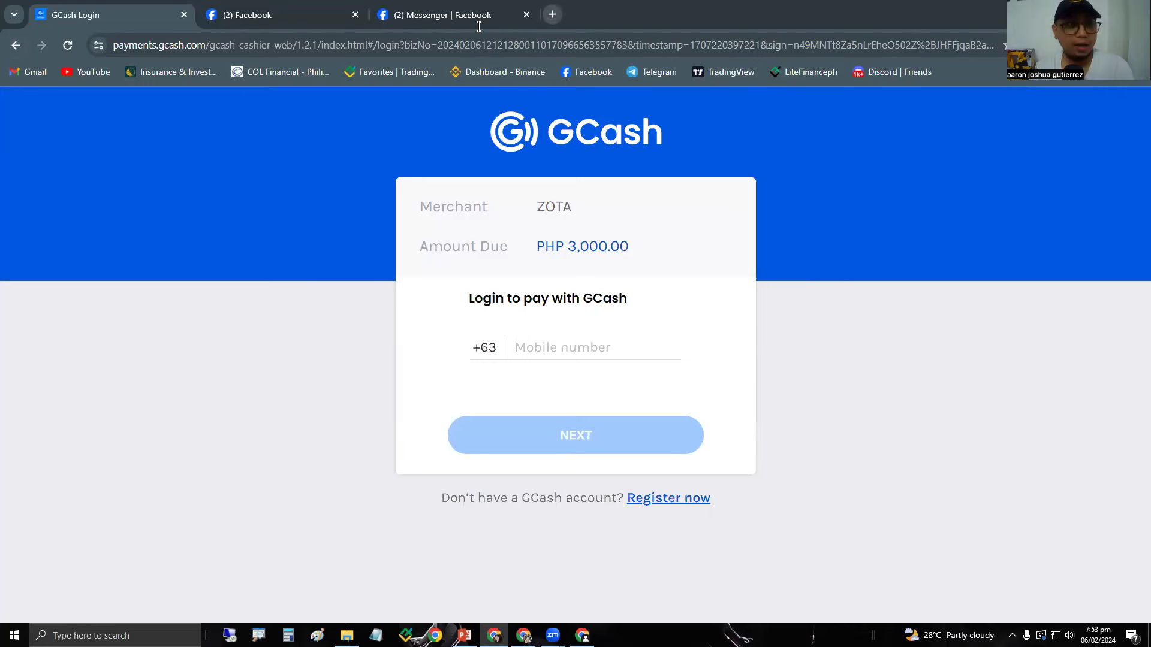
Open LiteFinance trading favorites in a new tab and close the GCash login.
{"action": "left_click", "coordinate": [549, 15]}
{"action": "left_click", "coordinate": [384, 72]}
{"action": "left_click", "coordinate": [88, 23]}
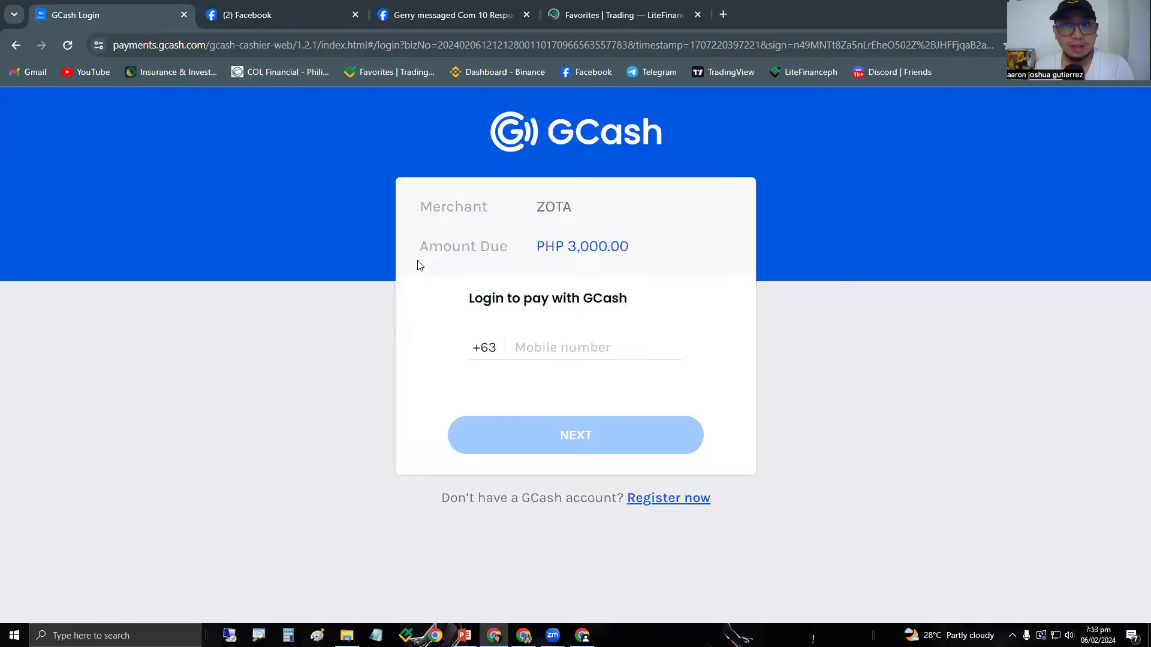
{"action": "left_click", "coordinate": [184, 18]}
In LiteFinance, view Finance's History of transfers, then go to My profile.
{"action": "left_click", "coordinate": [421, 8]}
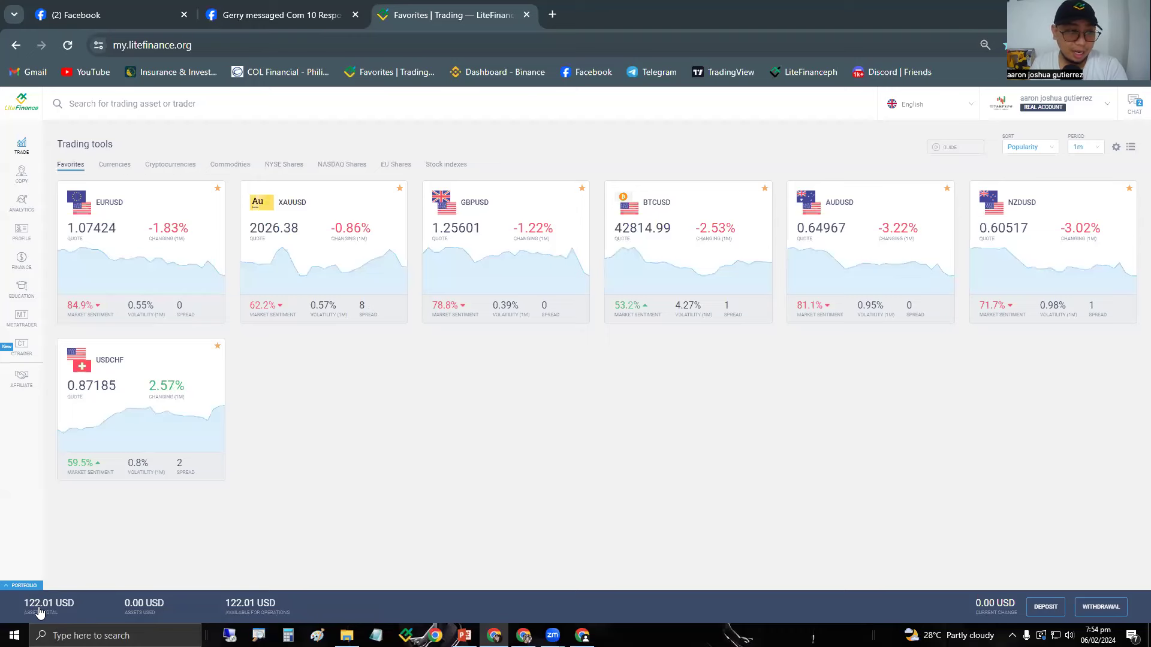
{"action": "left_click", "coordinate": [27, 271]}
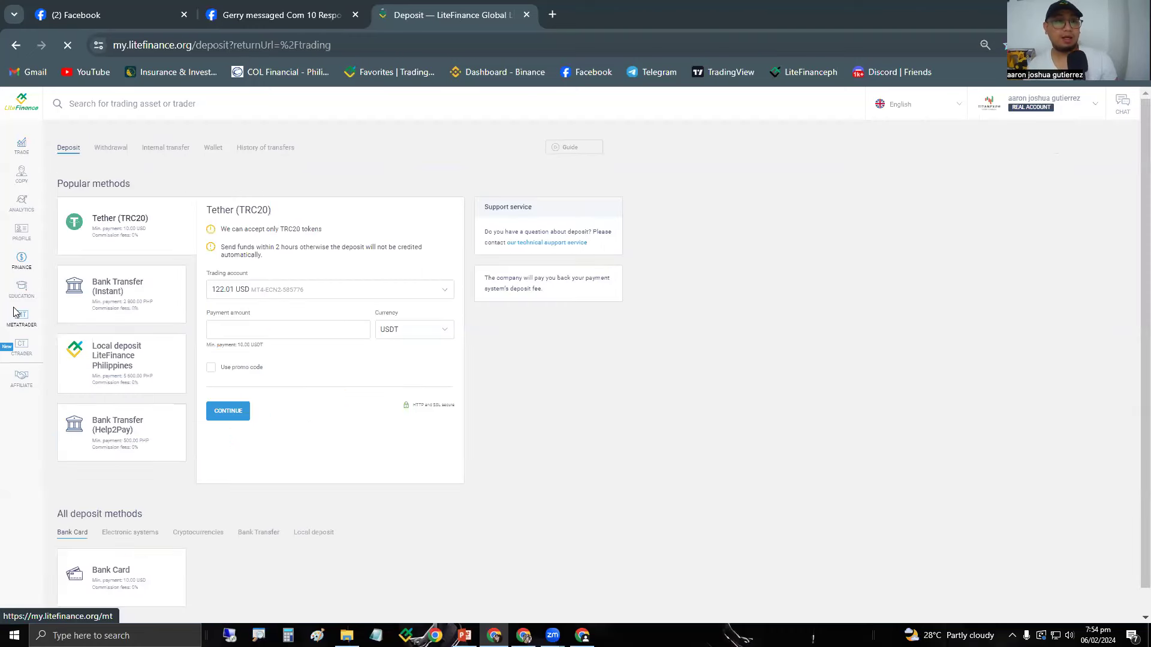
{"action": "left_click", "coordinate": [268, 149]}
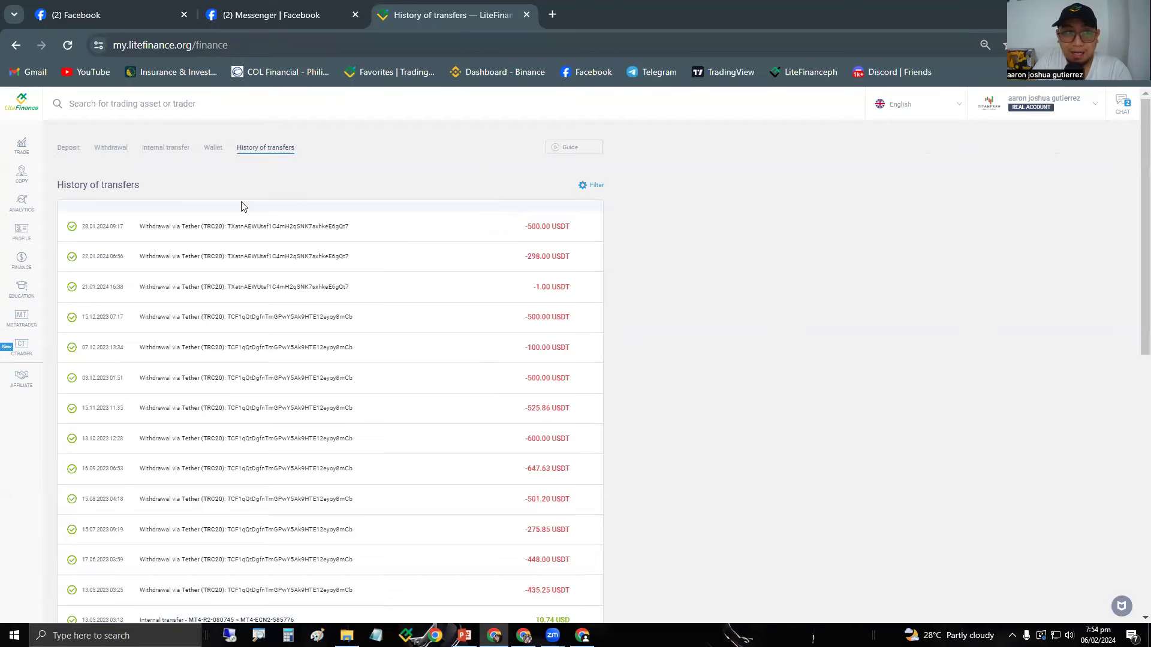
{"action": "left_click", "coordinate": [21, 232]}
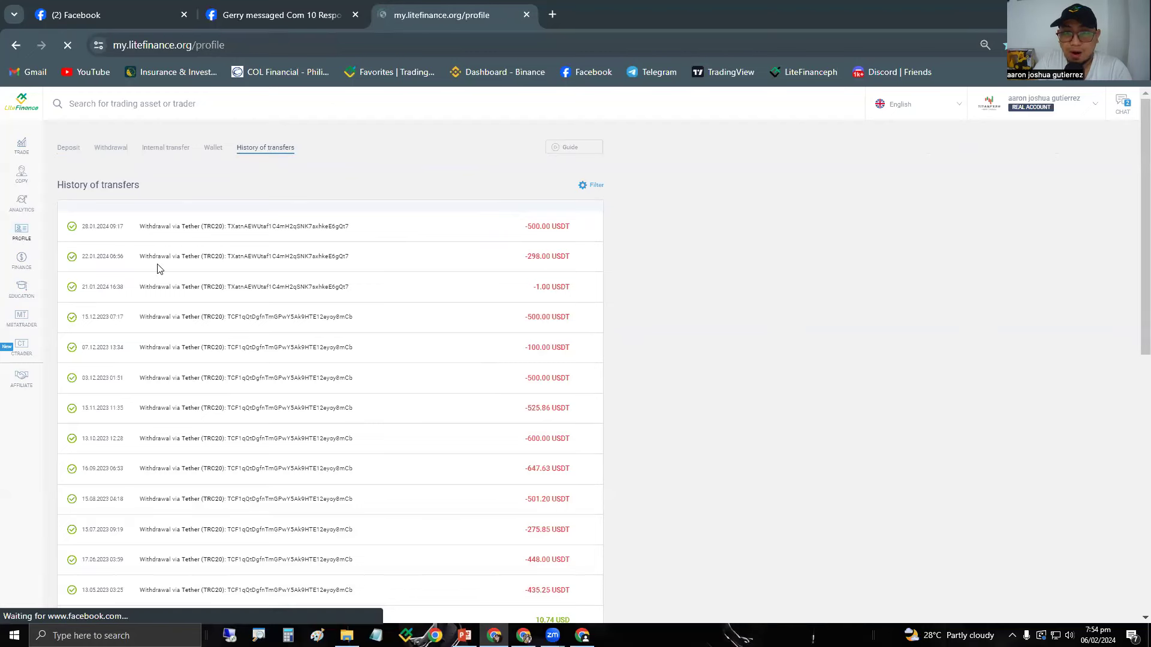
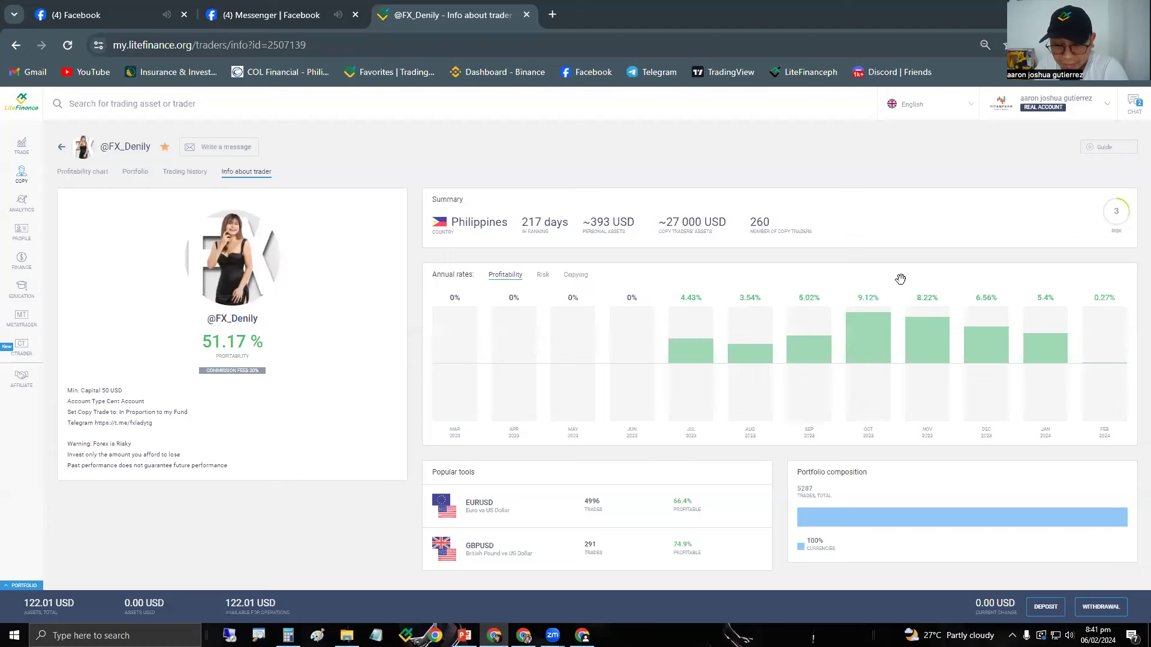
Switch to the demo account, make the MT4 demo ECN account the main one, then open the profile.
{"action": "left_click", "coordinate": [1079, 106]}
{"action": "left_click", "coordinate": [1014, 144]}
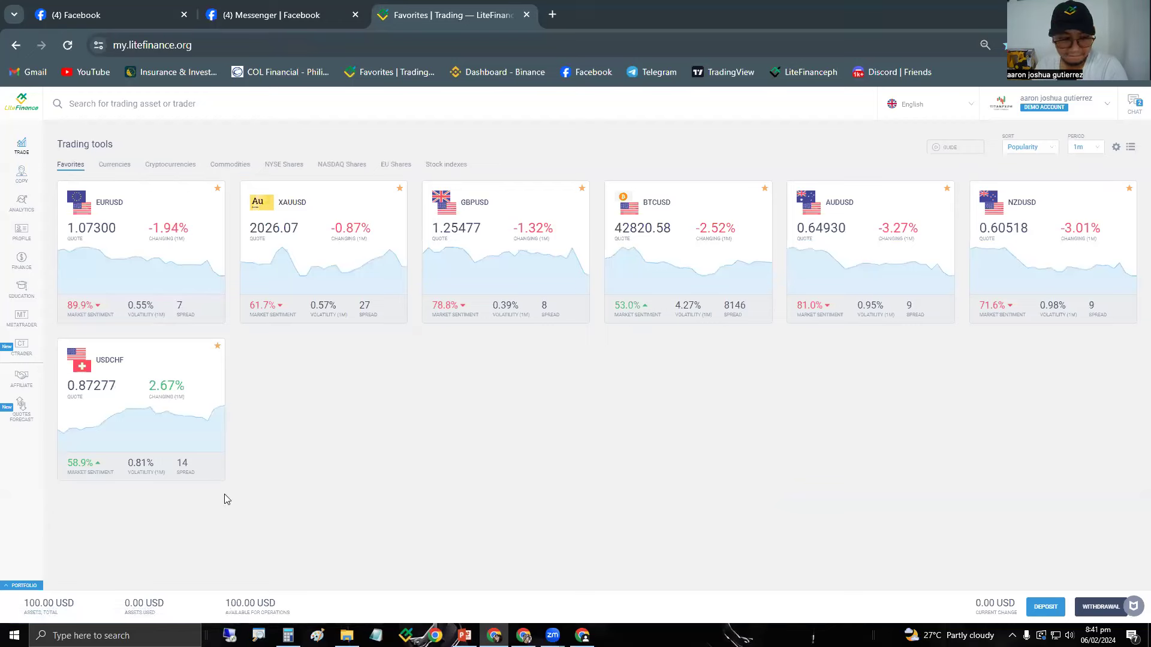
{"action": "left_click", "coordinate": [22, 318]}
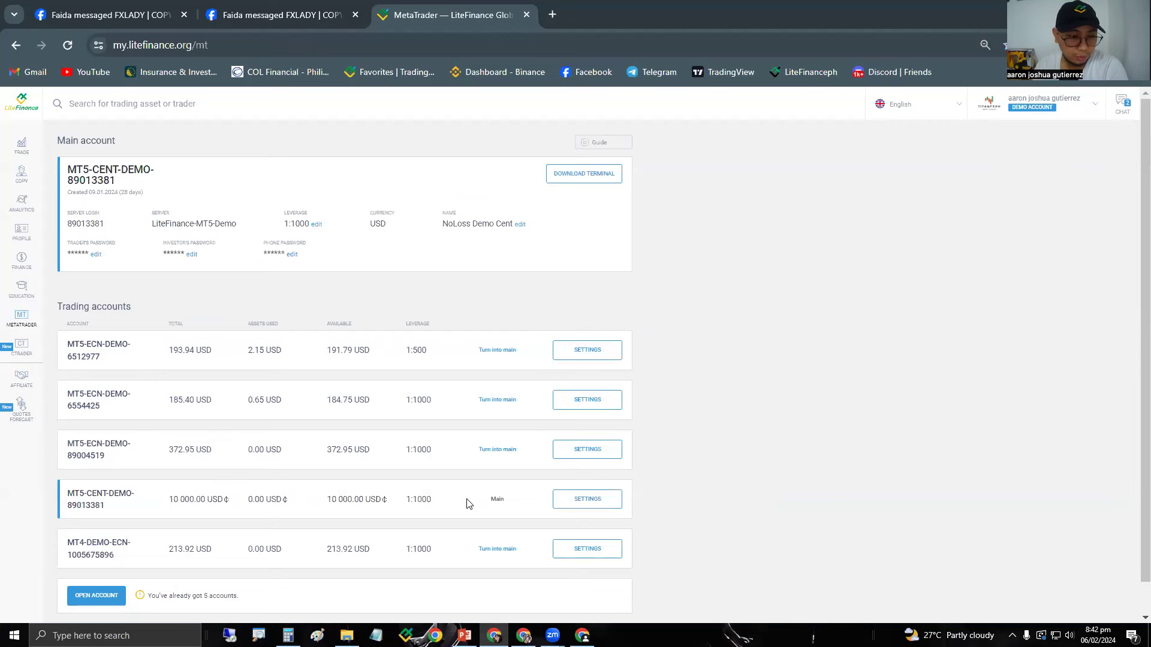
{"action": "scroll", "coordinate": [505, 482], "scroll_direction": "down", "scroll_amount": 1}
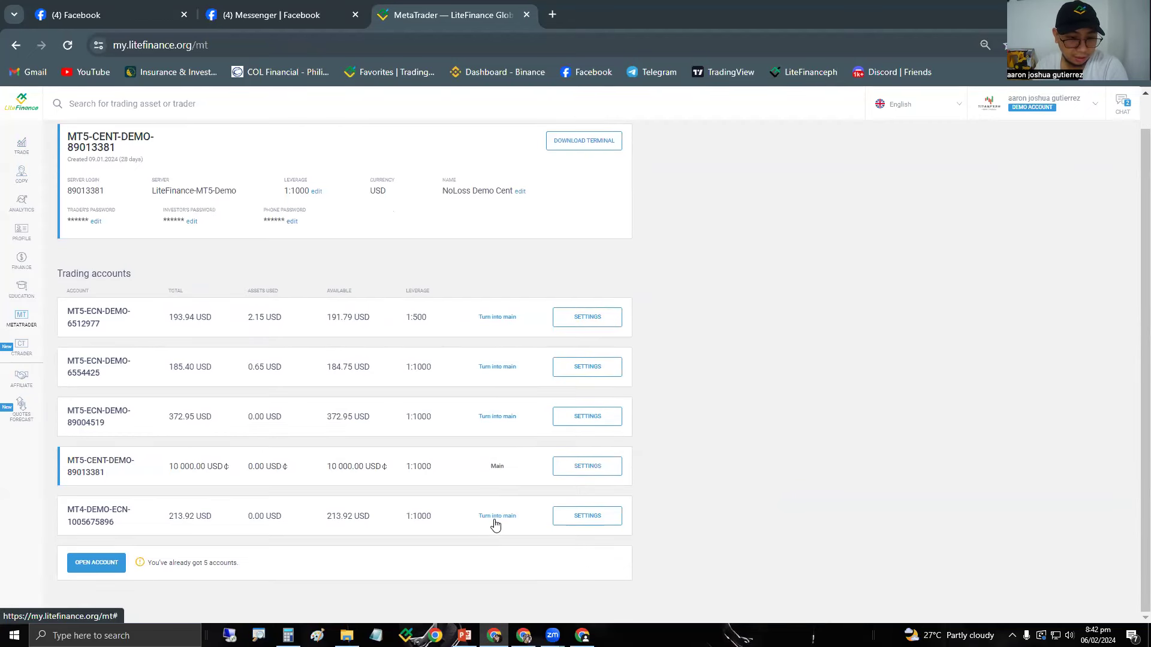
{"action": "left_click", "coordinate": [497, 515]}
{"action": "left_click", "coordinate": [612, 381]}
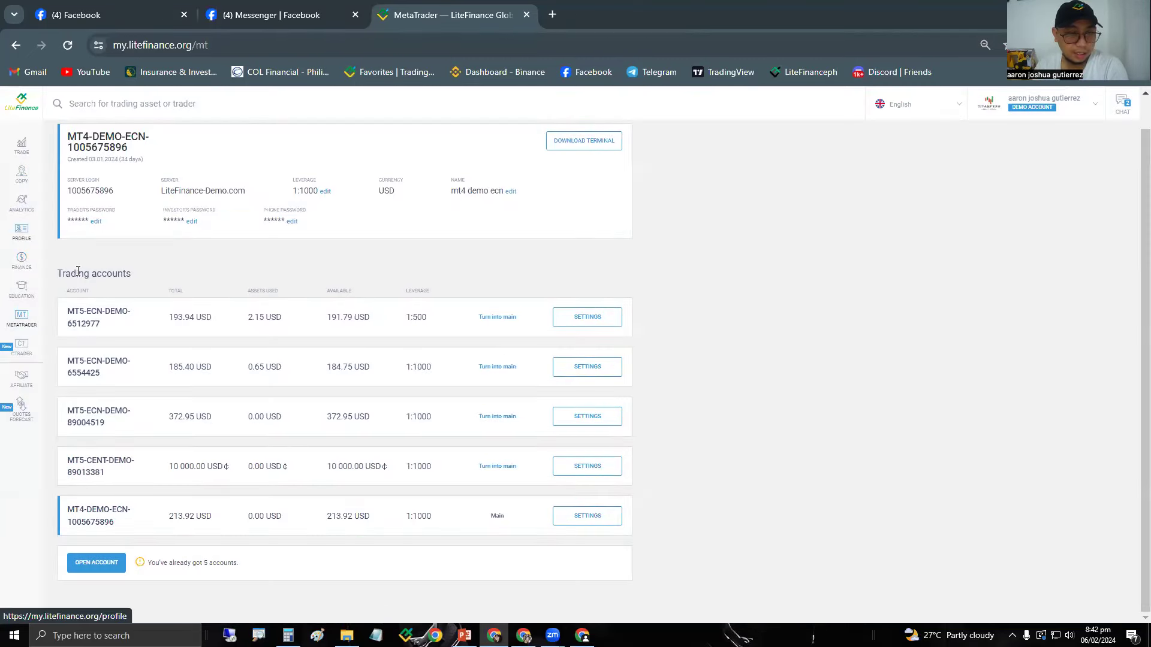
{"action": "left_click", "coordinate": [21, 232]}
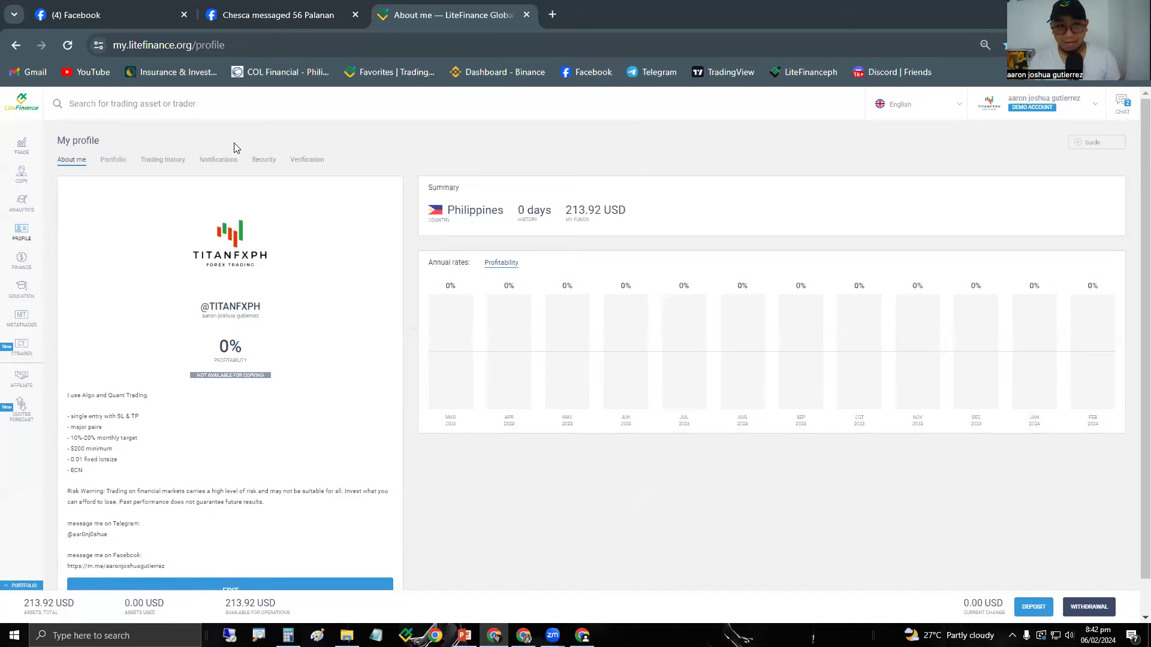
Search traders for 'fx' and open the page of the 51.17% profitability trader.
{"action": "left_click", "coordinate": [188, 109]}
{"action": "type", "text": "fx_de"}
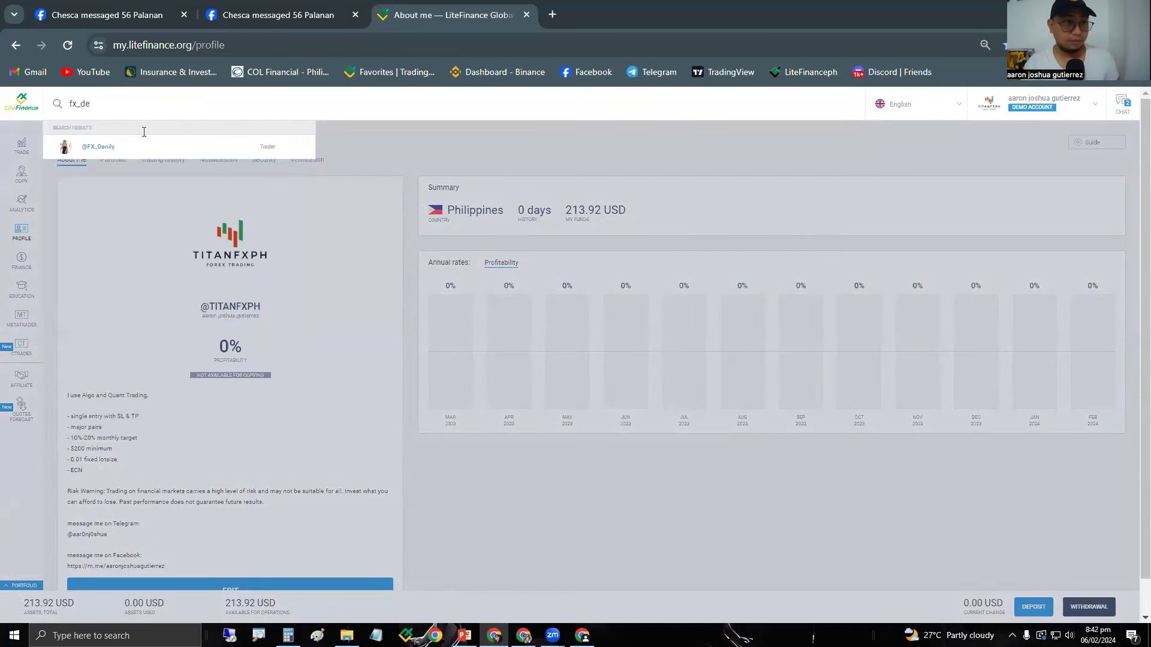
{"action": "left_click", "coordinate": [117, 145]}
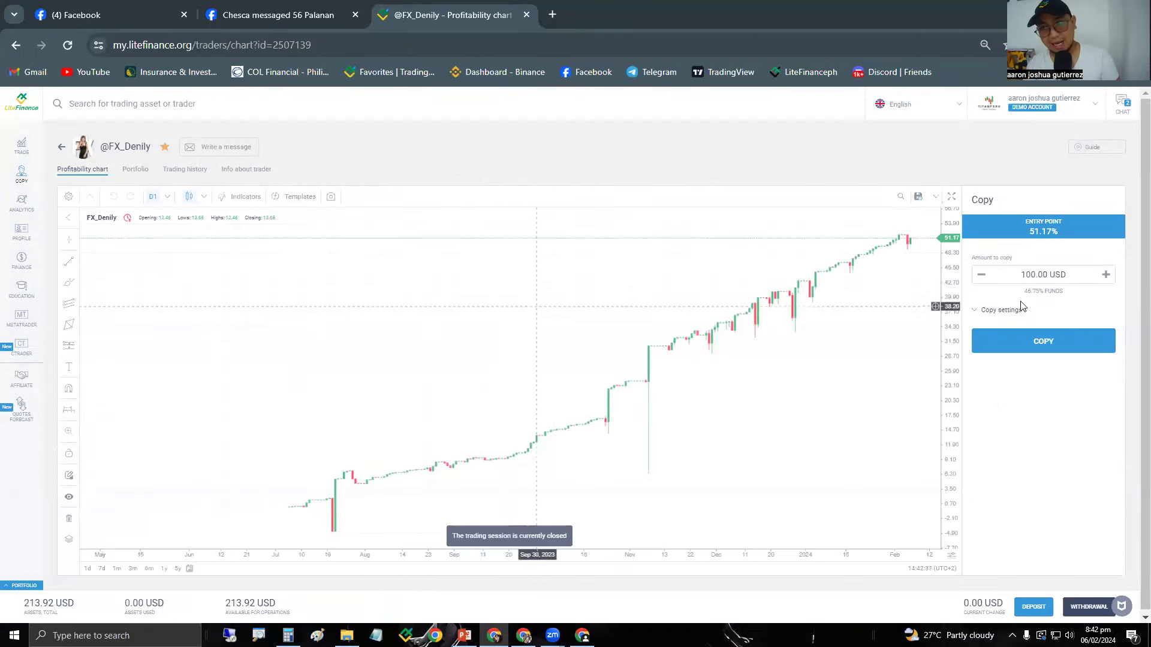
{"action": "left_click", "coordinate": [1017, 355]}
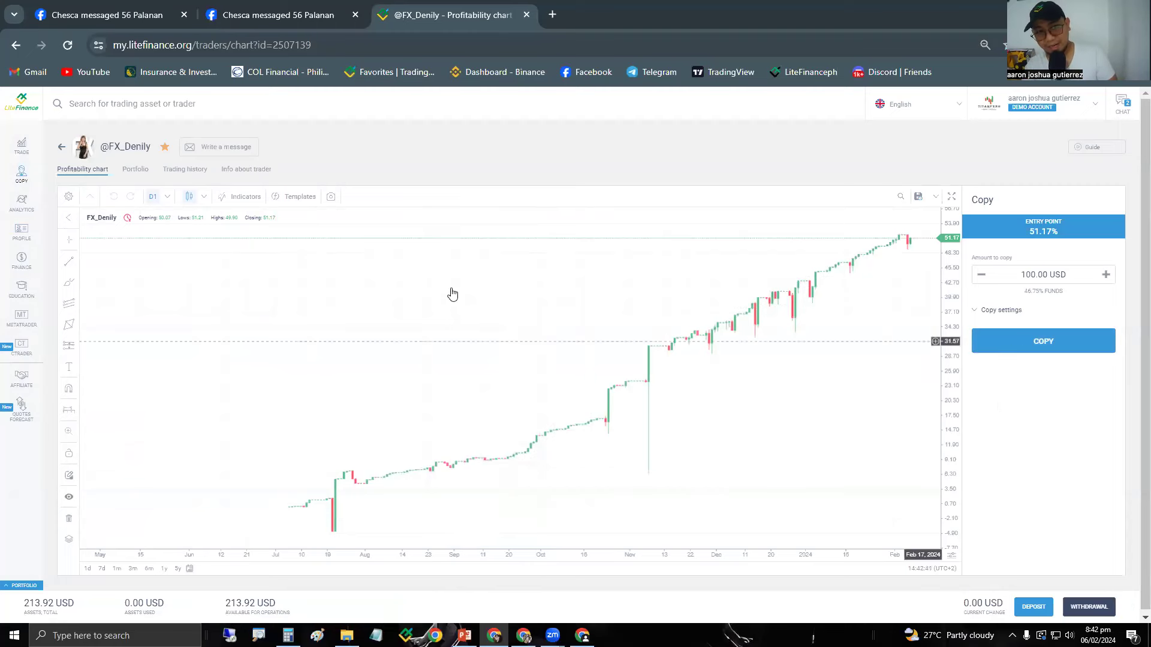
Check the trader's 50 USD minimum capital and 'In Proportion to my Fund' copy type, then return to the profitability chart.
{"action": "left_click", "coordinate": [233, 173]}
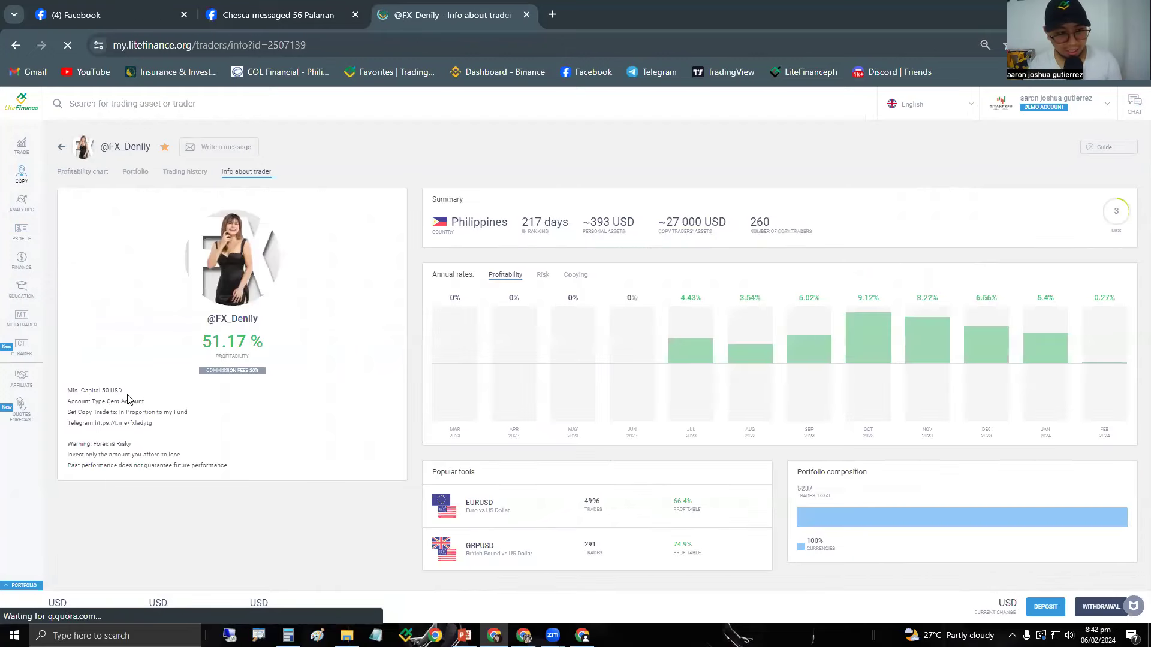
{"action": "left_click_drag", "start_coordinate": [122, 392], "coordinate": [105, 395]}
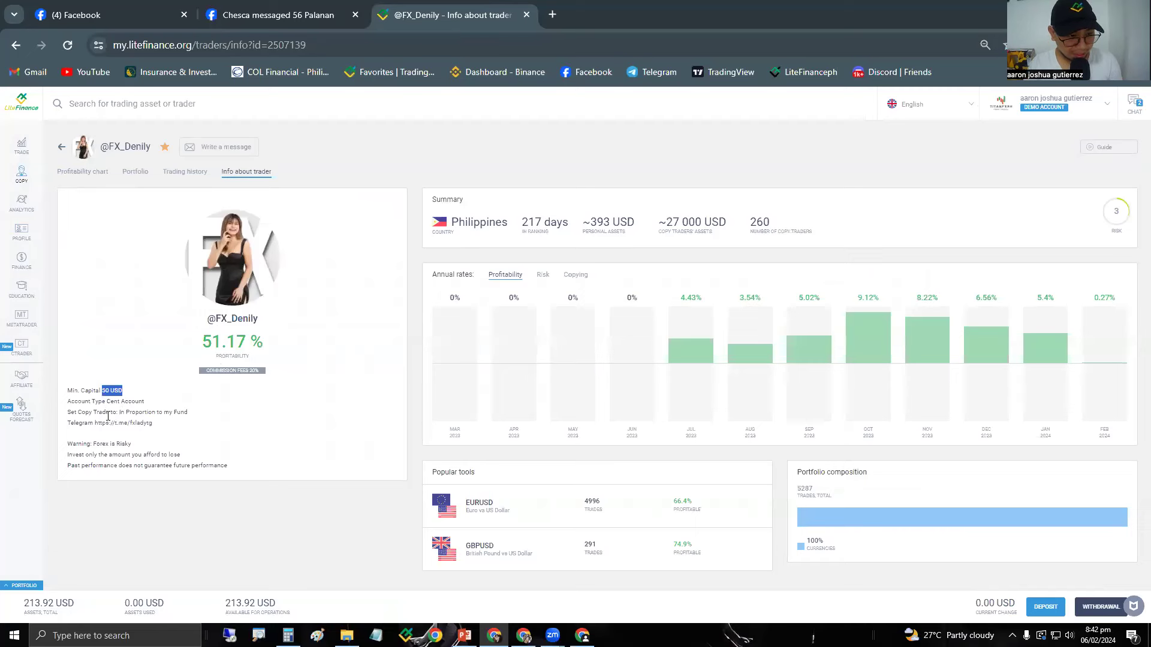
{"action": "left_click_drag", "start_coordinate": [187, 412], "coordinate": [120, 410]}
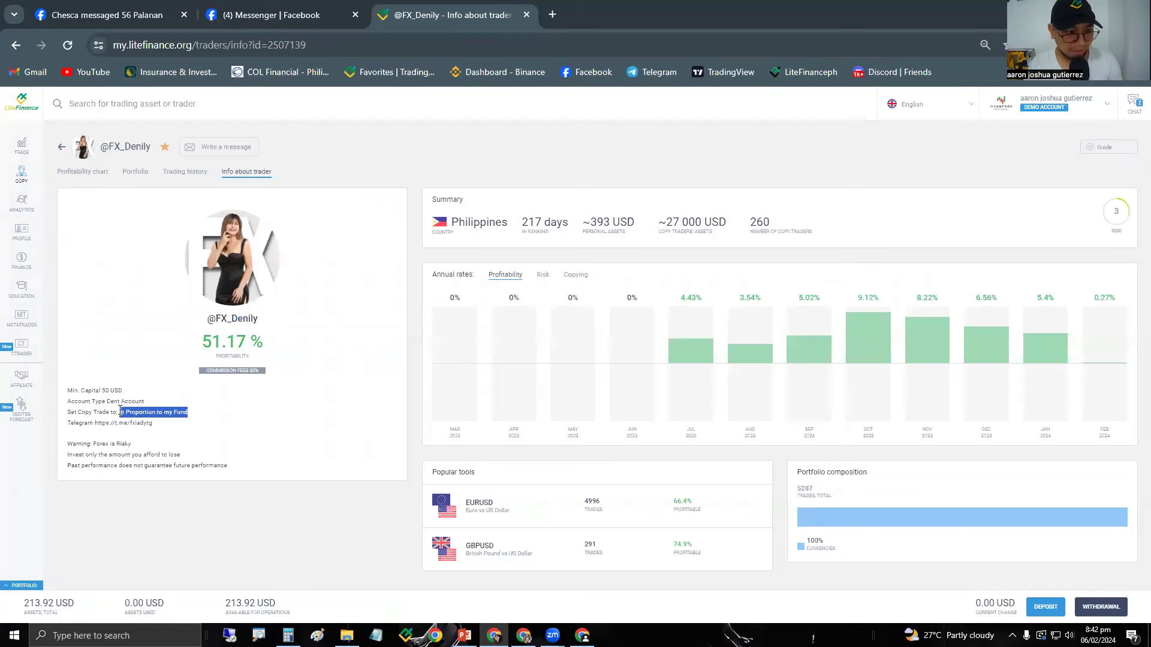
{"action": "left_click", "coordinate": [91, 169]}
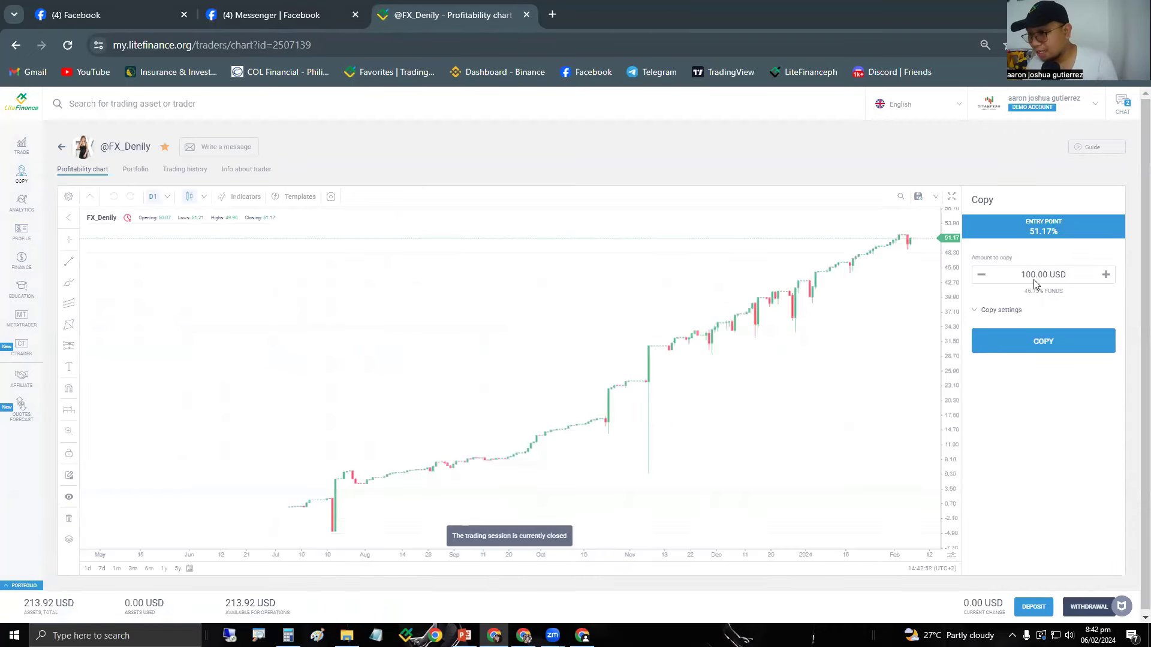
Copy the 51.17% trader with 100.00 USD, keeping the copy type 'In proportion to my funds'.
{"action": "left_click", "coordinate": [997, 312]}
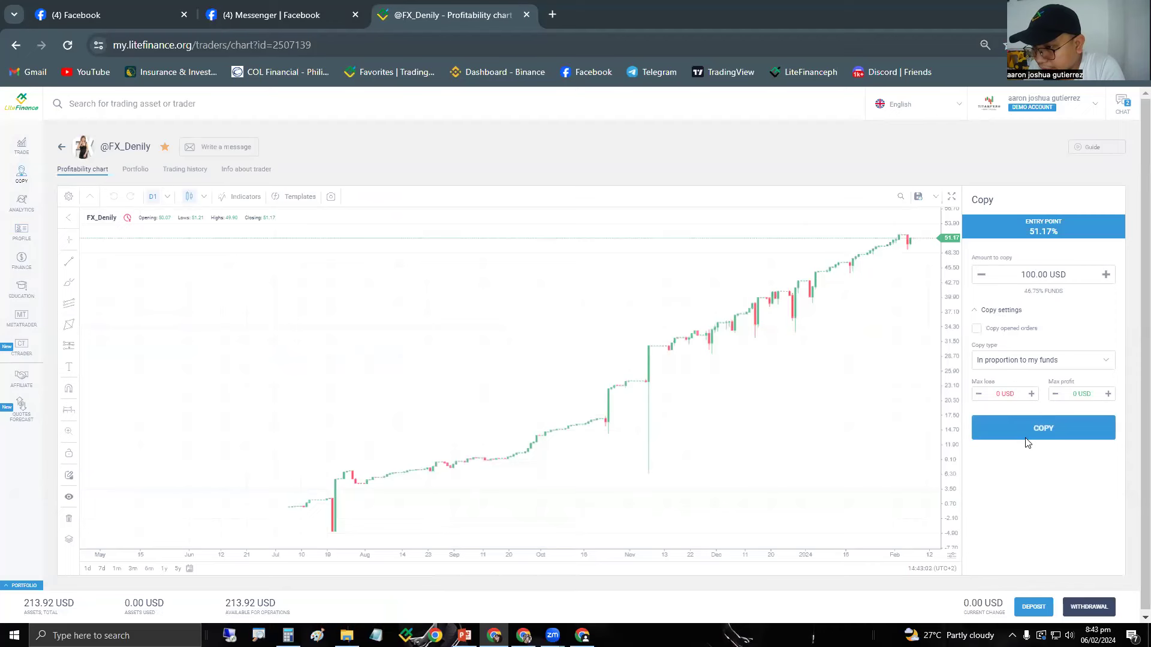
{"action": "left_click", "coordinate": [1012, 361]}
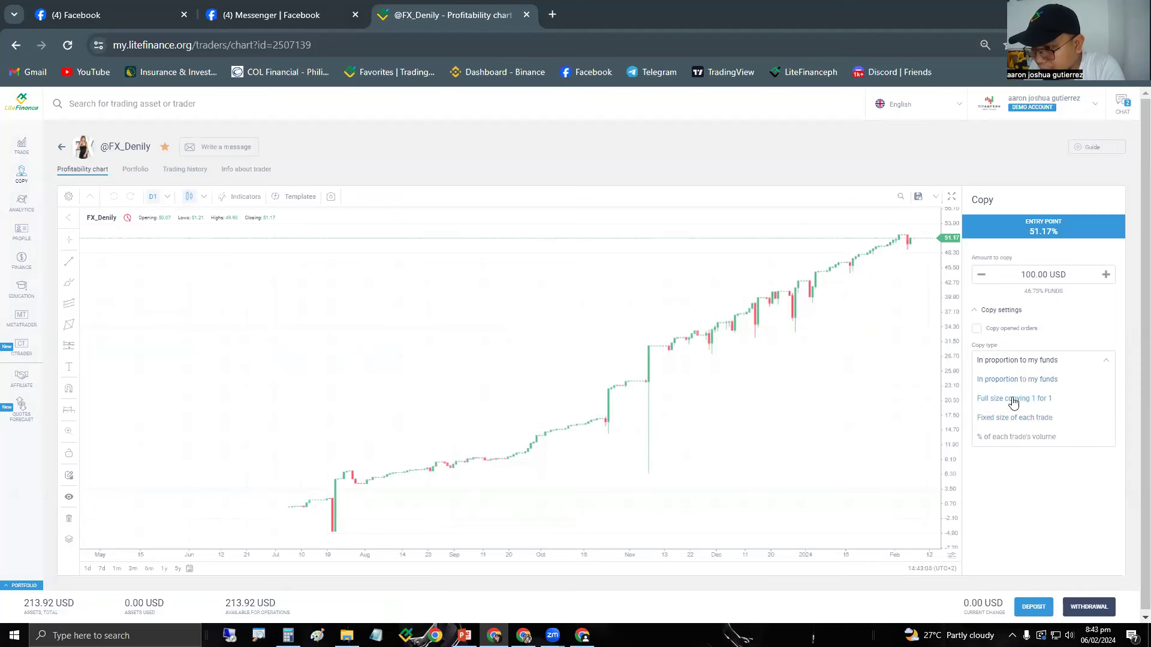
{"action": "left_click", "coordinate": [1012, 378]}
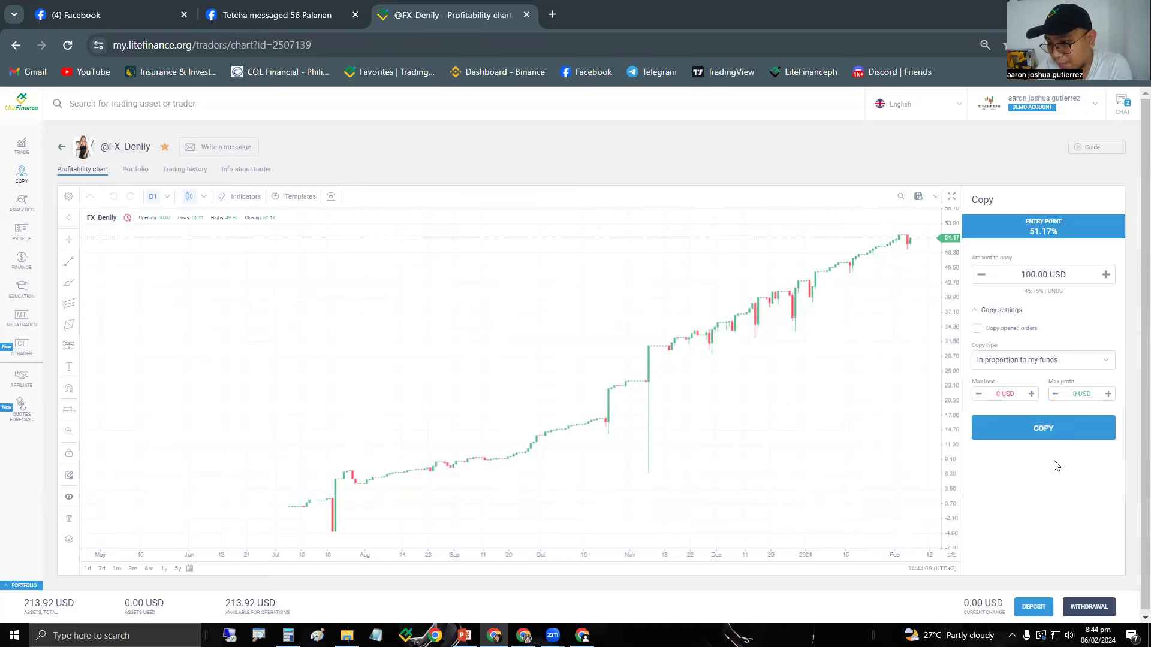
{"action": "left_click", "coordinate": [1035, 420]}
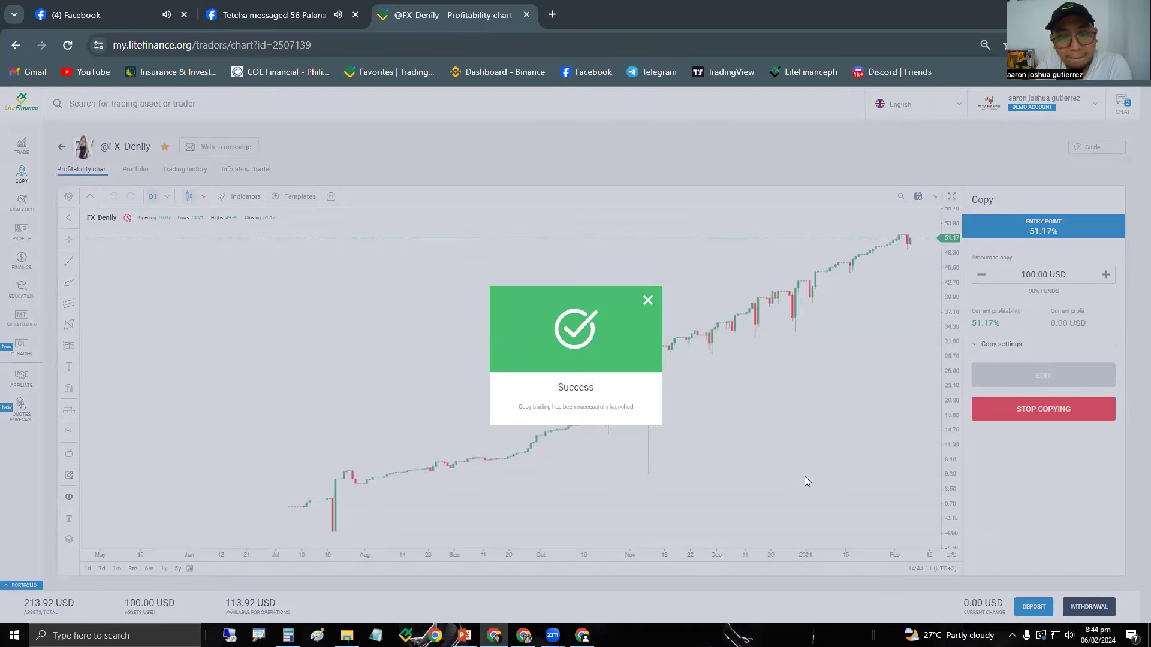
Dismiss the success message, review the 100.00 USD copy in the portfolio, then go to Deposit.
{"action": "left_click", "coordinate": [648, 301]}
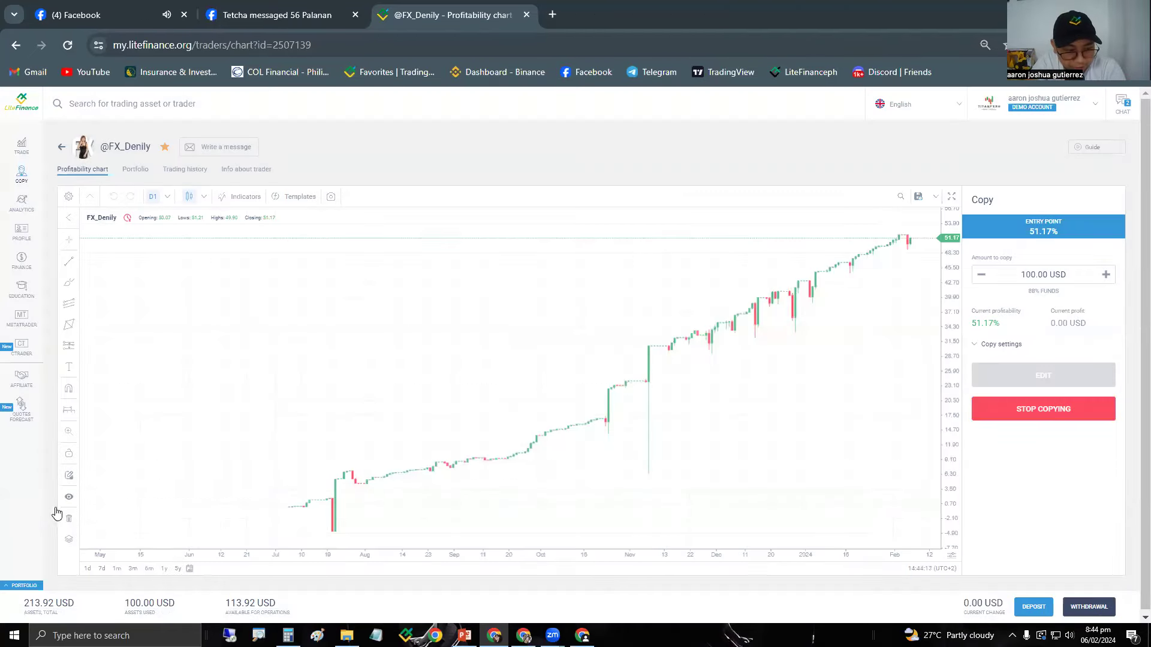
{"action": "left_click", "coordinate": [22, 586]}
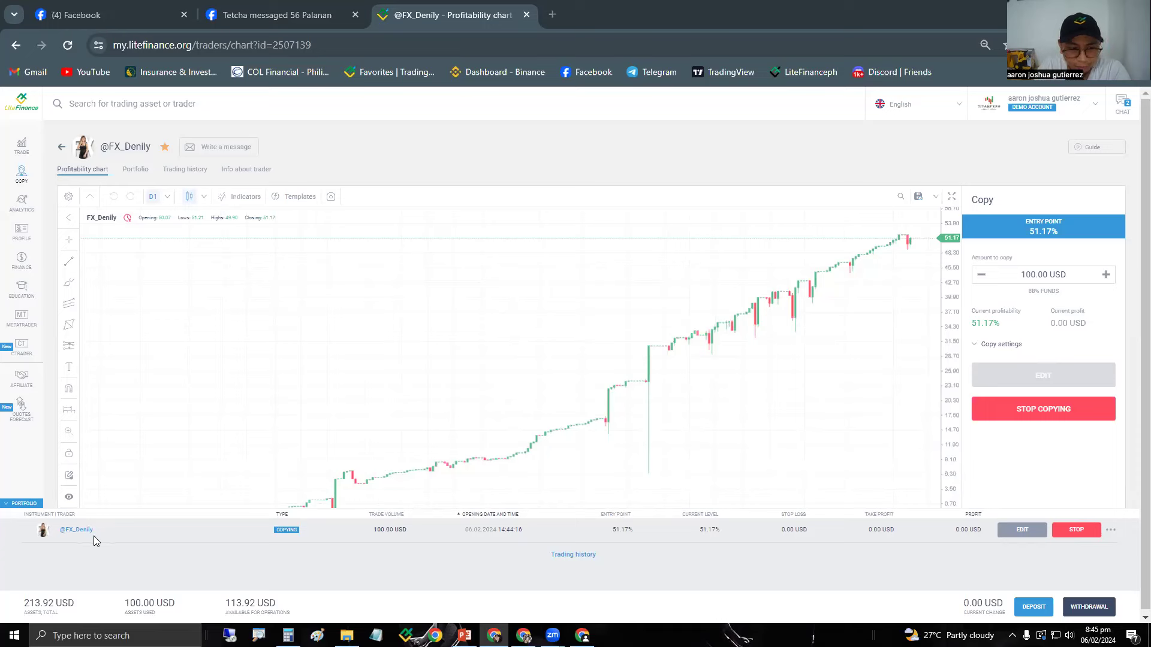
{"action": "left_click", "coordinate": [42, 505]}
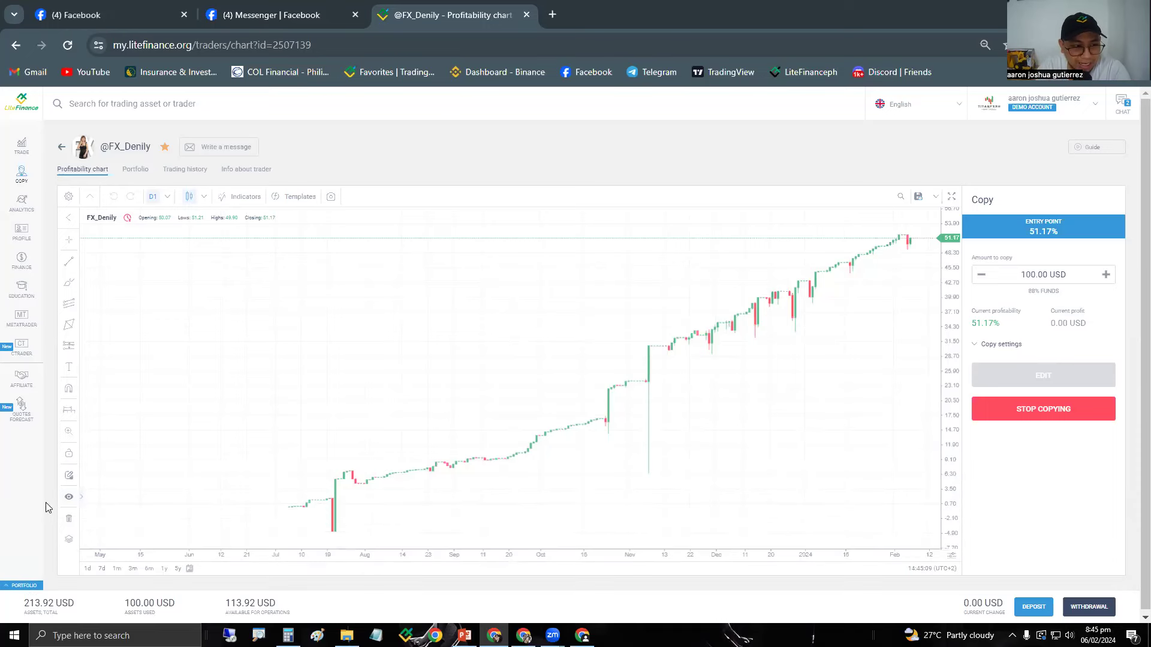
{"action": "left_click", "coordinate": [36, 338]}
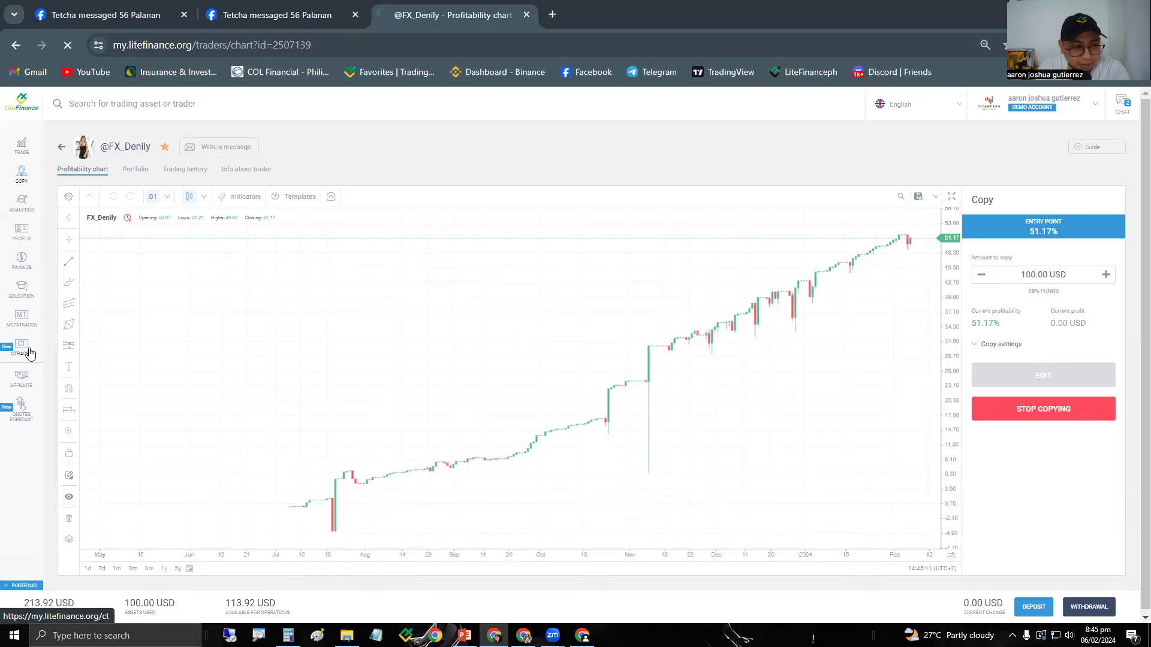
View the instant bank transfer withdrawal option, then open the MetaTrader accounts overview.
{"action": "left_click", "coordinate": [110, 148]}
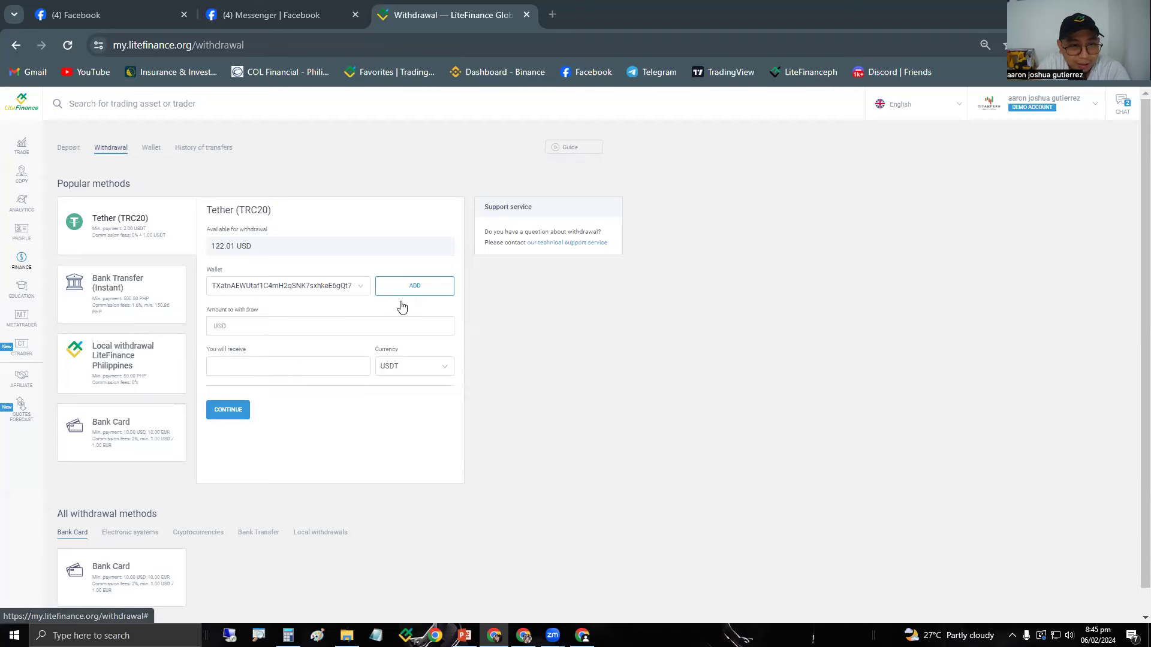
{"action": "left_click", "coordinate": [130, 292]}
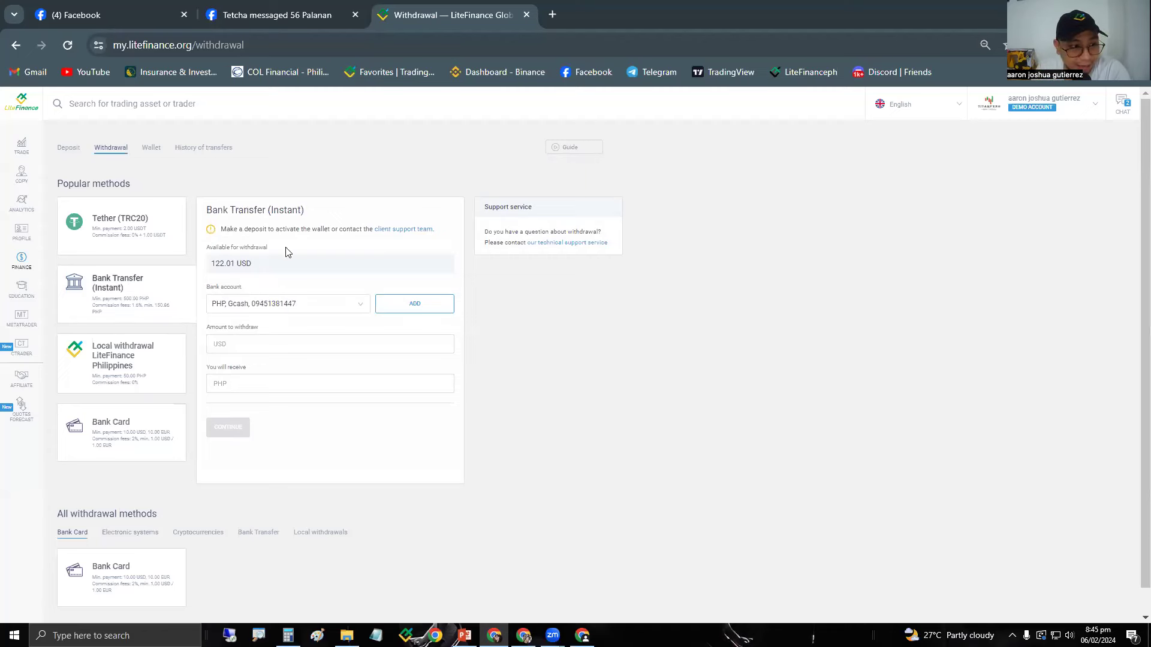
{"action": "left_click", "coordinate": [22, 318]}
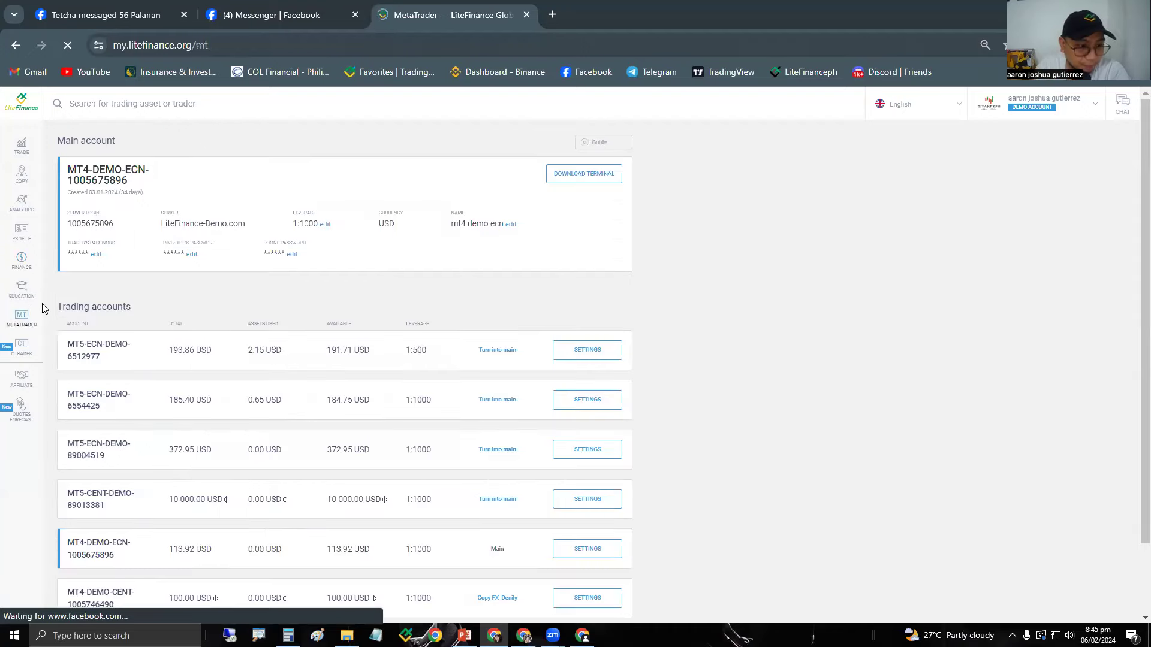
{"action": "scroll", "coordinate": [231, 328], "scroll_direction": "down", "scroll_amount": 2}
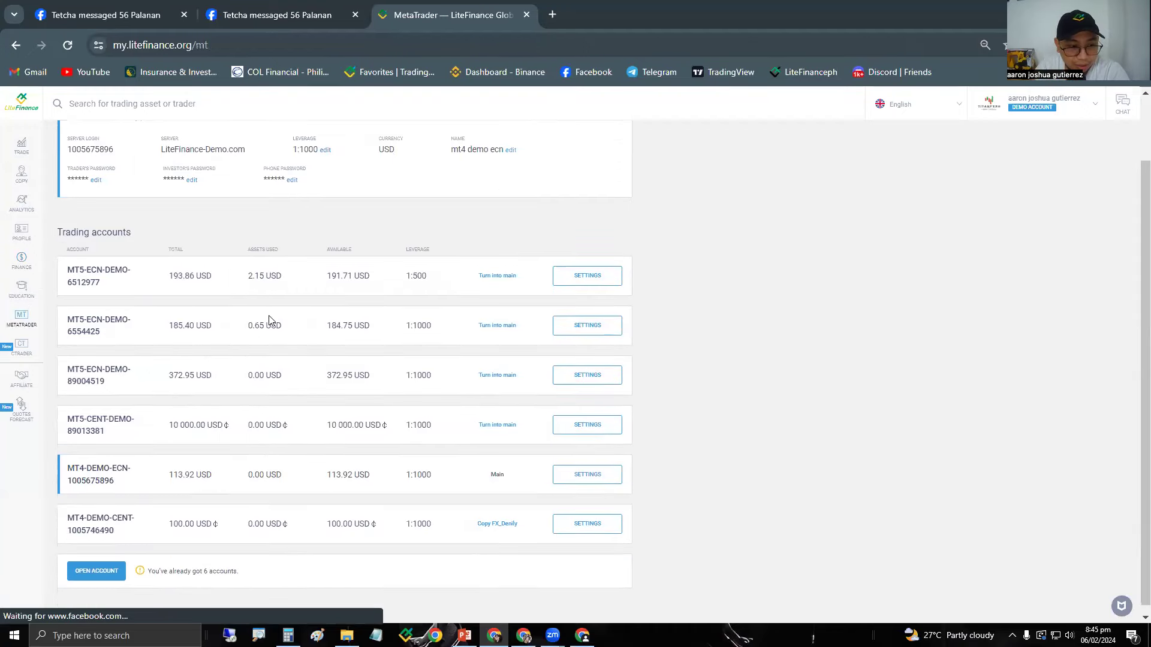
{"action": "scroll", "coordinate": [270, 318], "scroll_direction": "up", "scroll_amount": 2}
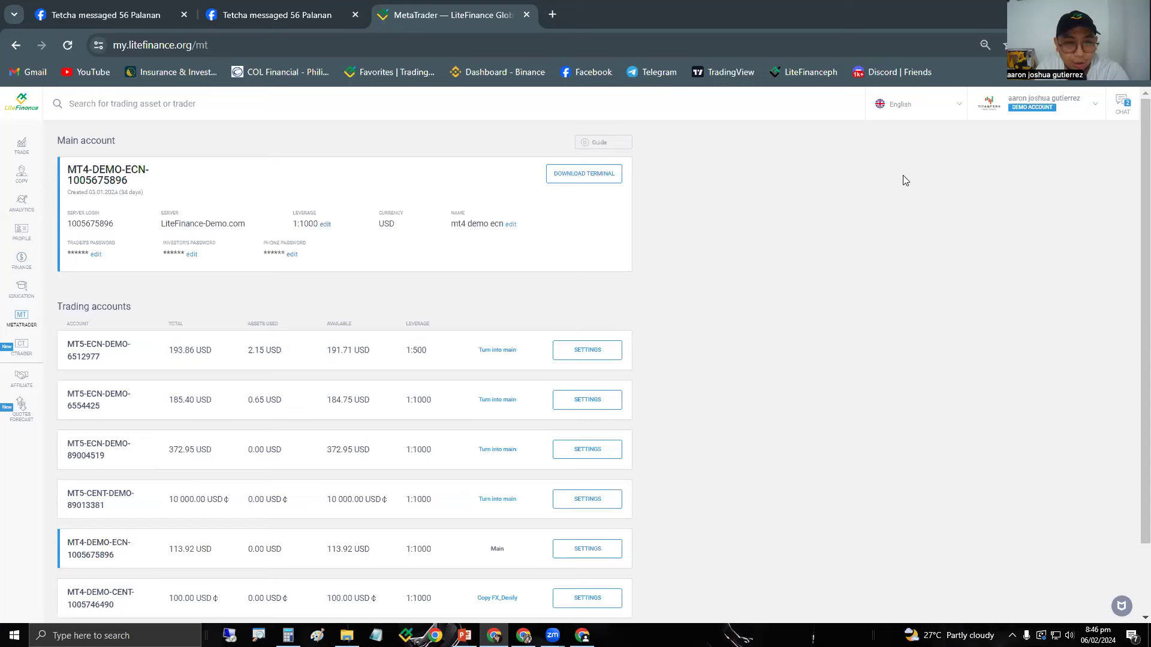
{"action": "left_click", "coordinate": [1023, 132]}
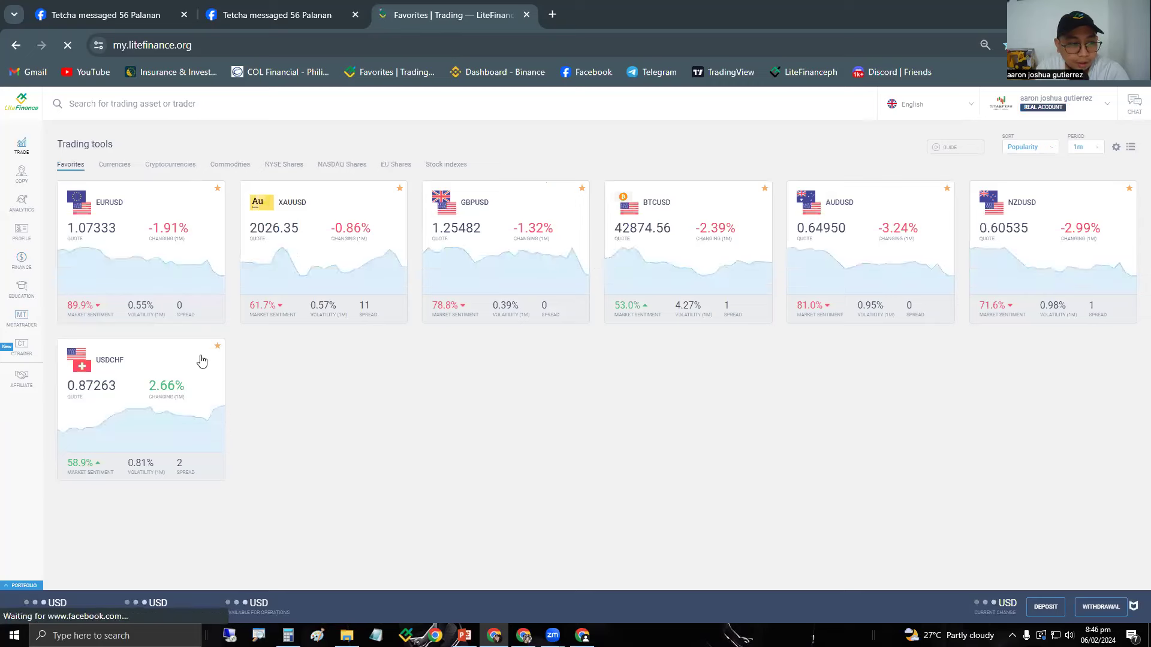
{"action": "left_click", "coordinate": [10, 321]}
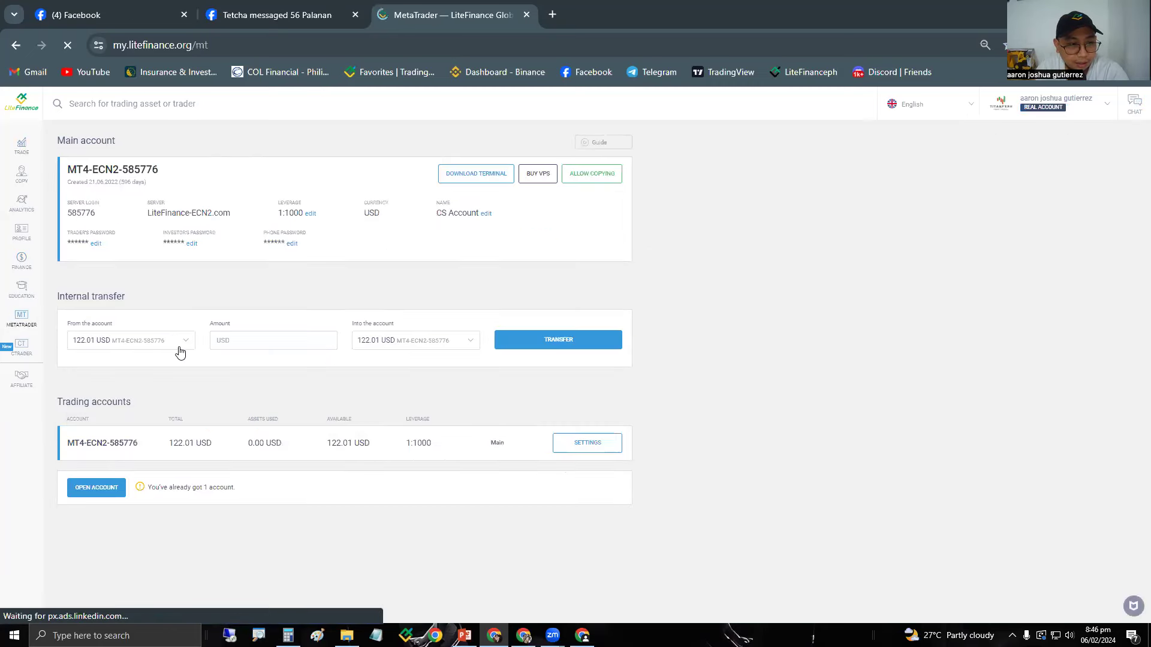
{"action": "left_click", "coordinate": [27, 322]}
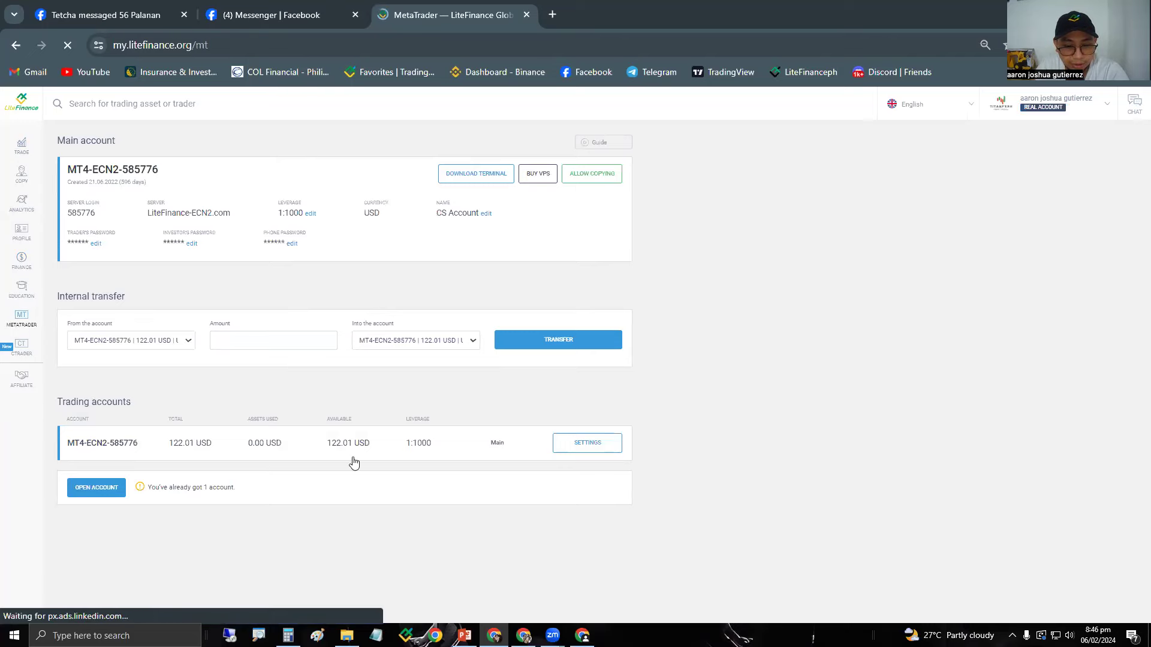
{"action": "left_click", "coordinate": [435, 634]}
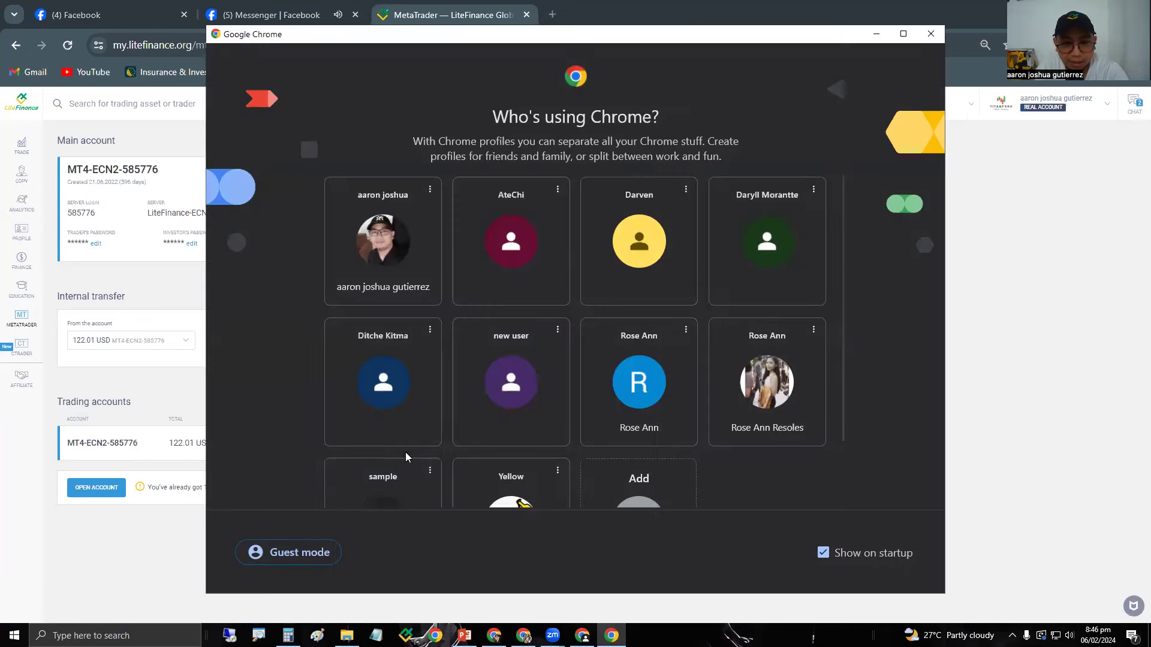
Open LiteFinance in another Chrome profile, review its two copy-trading positions, then open MetaTrader.
{"action": "left_click", "coordinate": [497, 286]}
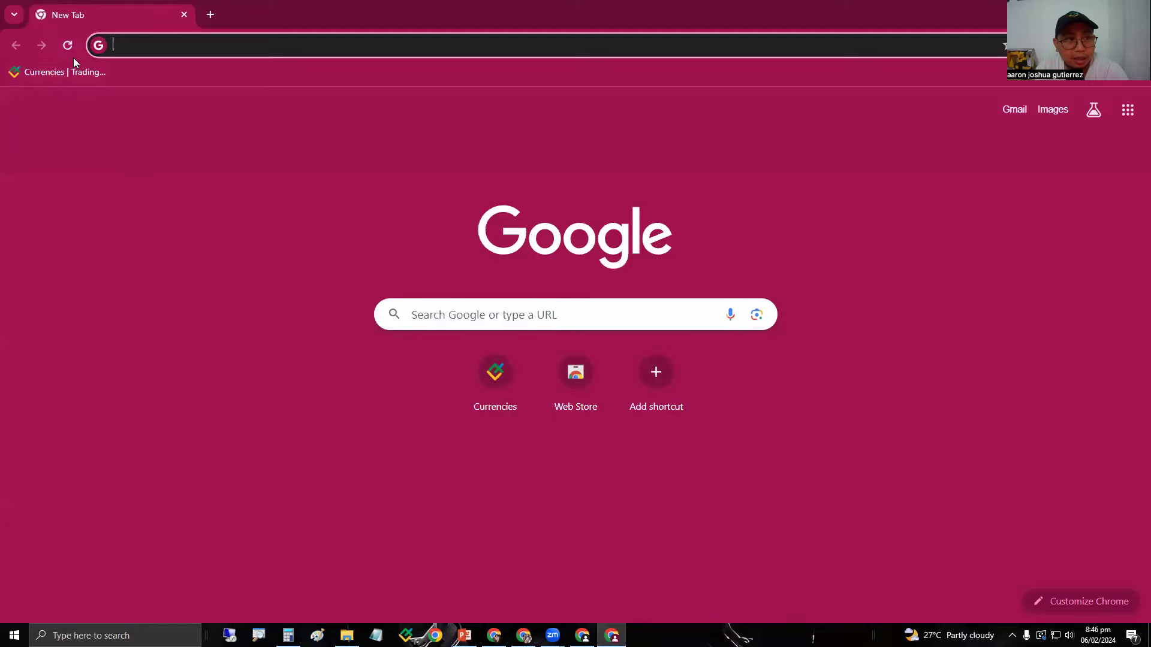
{"action": "left_click", "coordinate": [70, 72]}
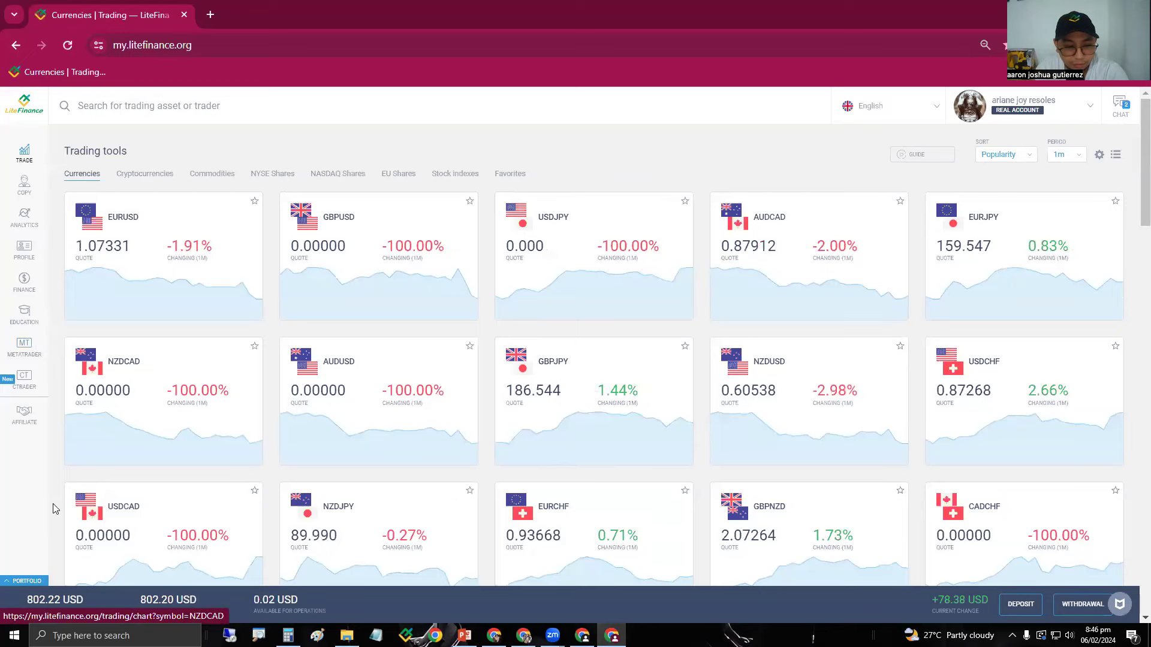
{"action": "left_click", "coordinate": [37, 580]}
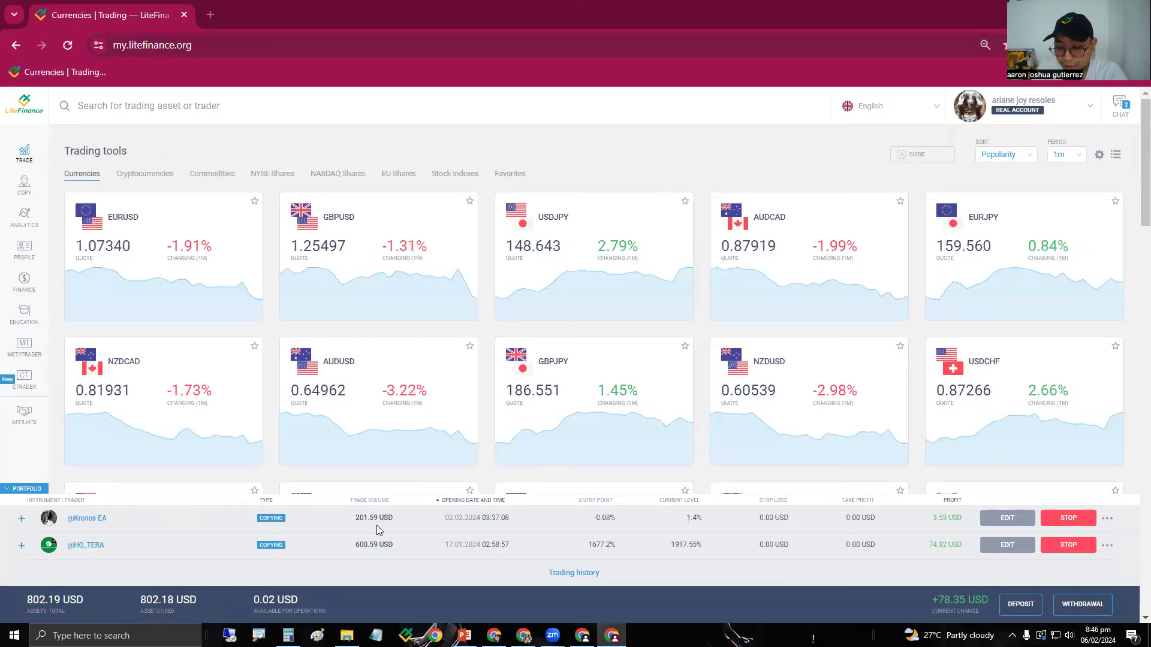
{"action": "left_click", "coordinate": [28, 490]}
{"action": "left_click", "coordinate": [25, 351]}
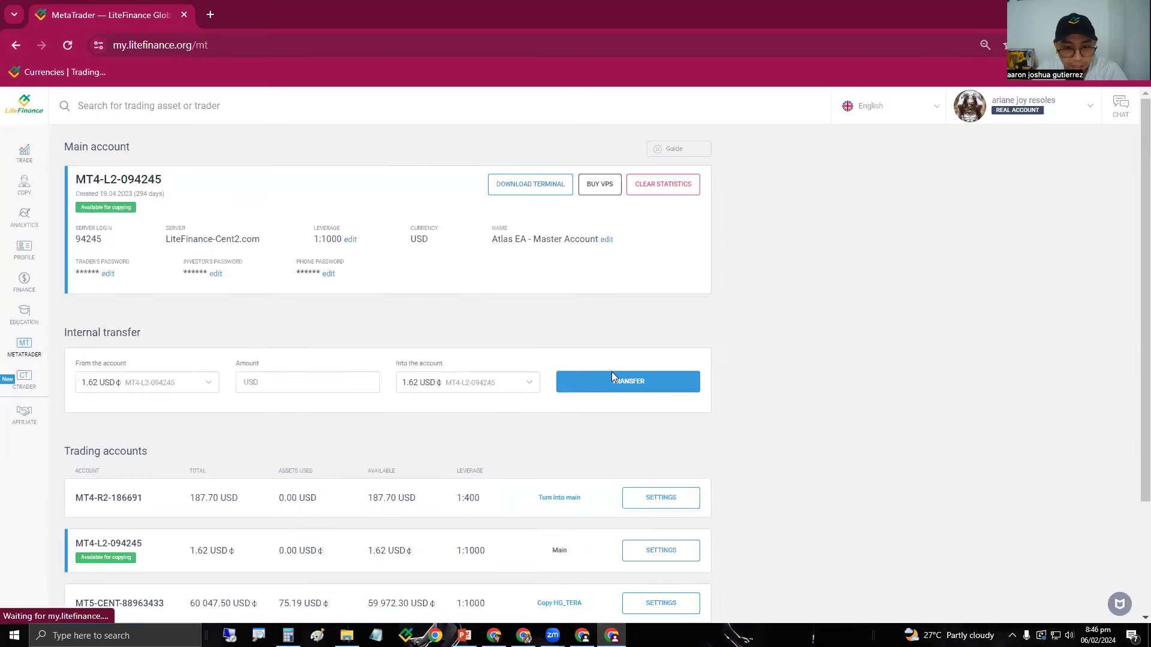
Highlight the Internal transfer section heading and the main account's number.
{"action": "left_click_drag", "start_coordinate": [65, 333], "coordinate": [158, 334]}
{"action": "left_click", "coordinate": [165, 333]}
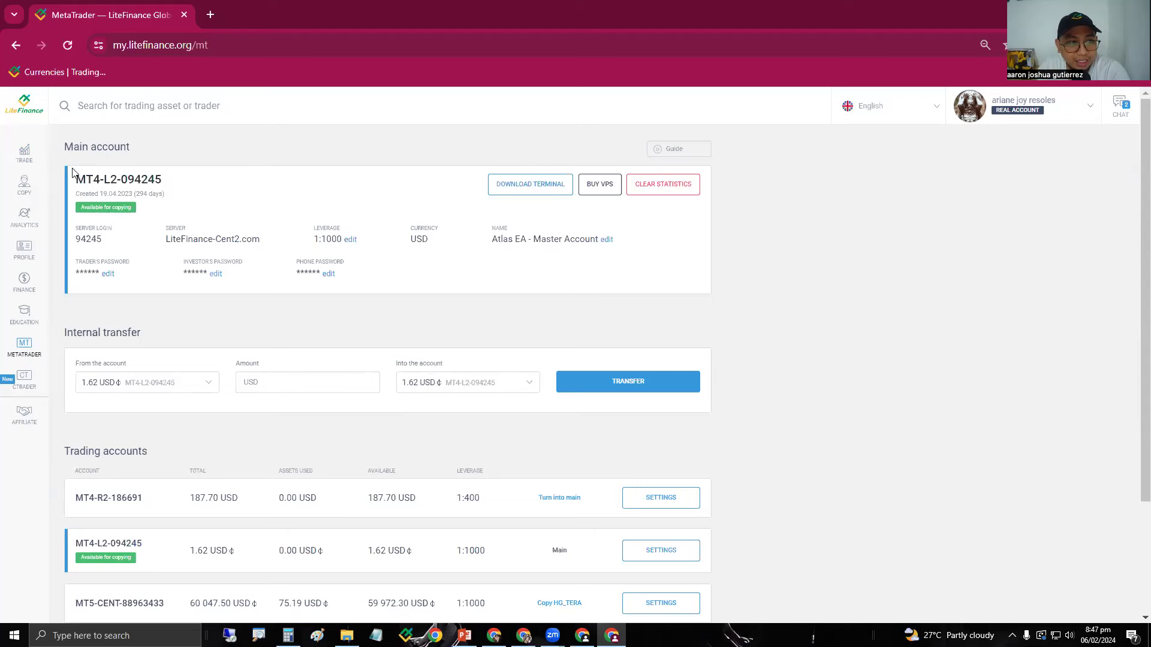
{"action": "left_click_drag", "start_coordinate": [163, 186], "coordinate": [76, 182]}
{"action": "left_click", "coordinate": [174, 190]}
{"action": "left_click_drag", "start_coordinate": [162, 185], "coordinate": [78, 183]}
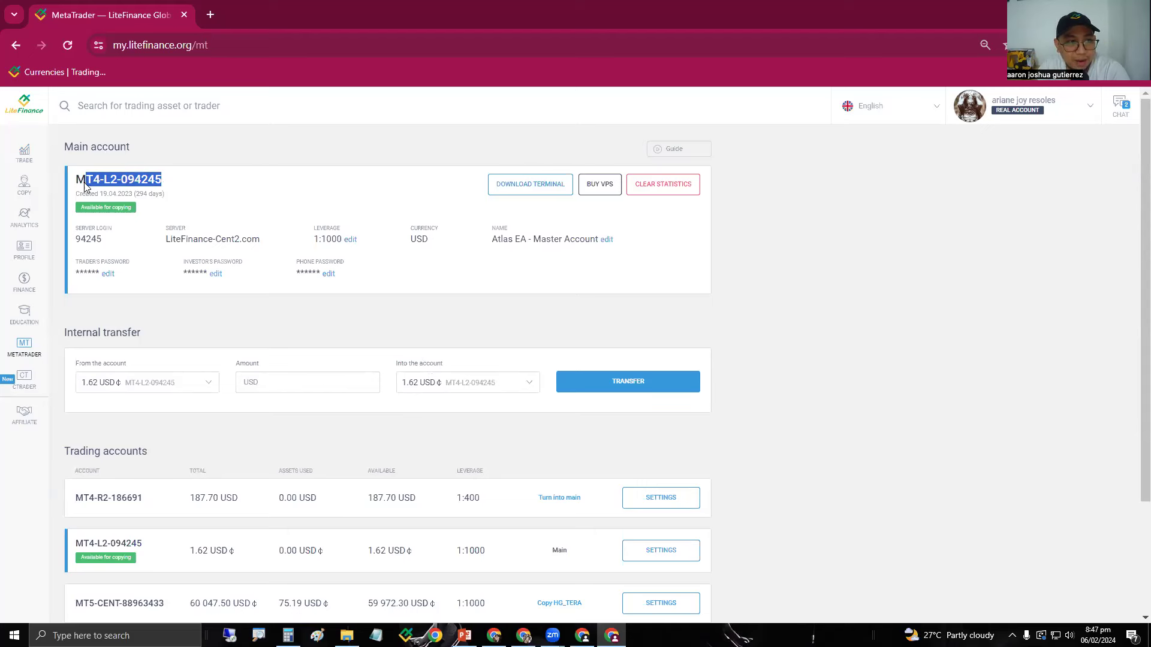
{"action": "left_click", "coordinate": [275, 306]}
Scroll down to the MT5 ECN account holding 201.80 USD and highlight its number.
{"action": "scroll", "coordinate": [330, 350], "scroll_direction": "down", "scroll_amount": 3}
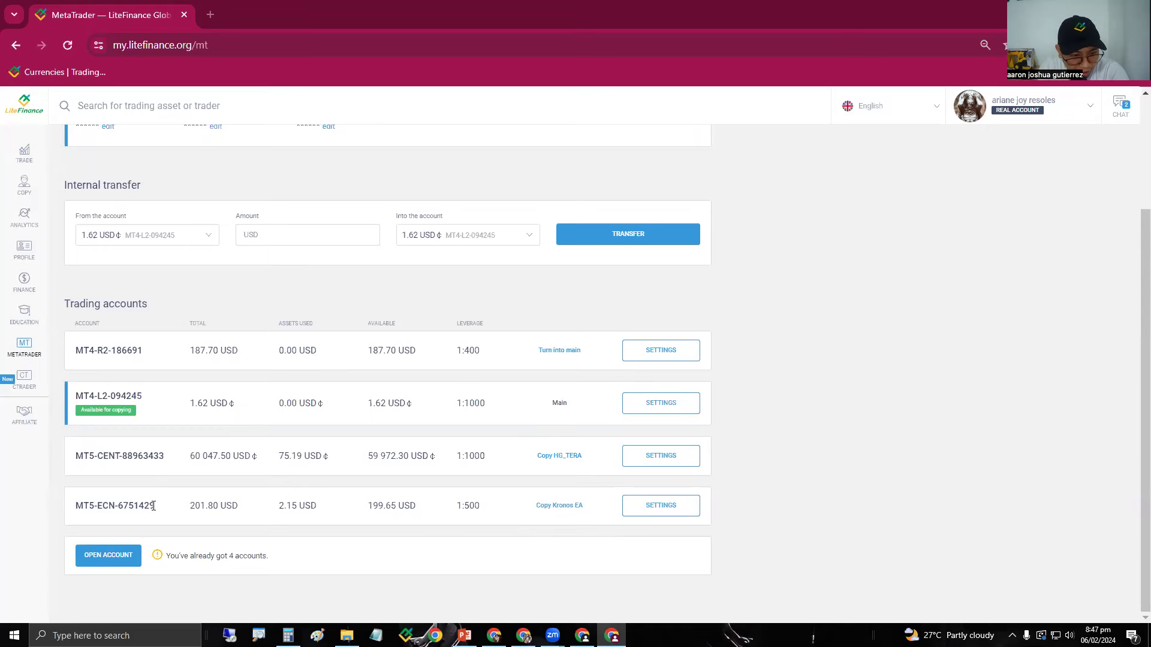
{"action": "left_click_drag", "start_coordinate": [155, 505], "coordinate": [122, 506]}
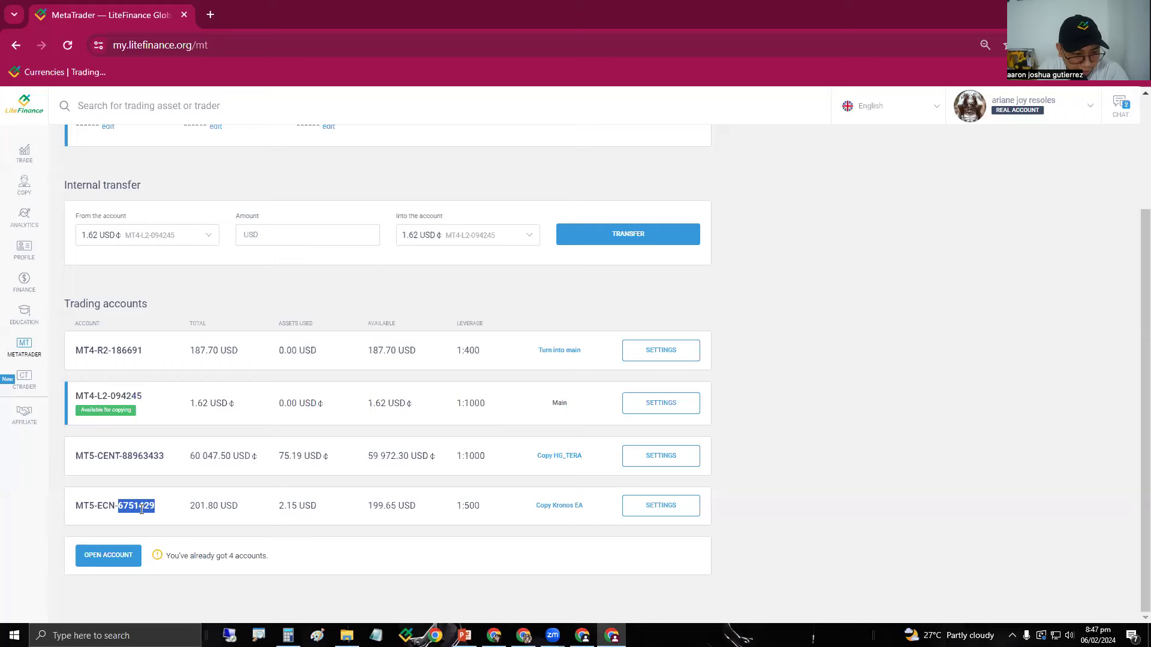
{"action": "scroll", "coordinate": [161, 509], "scroll_direction": "up", "scroll_amount": 2}
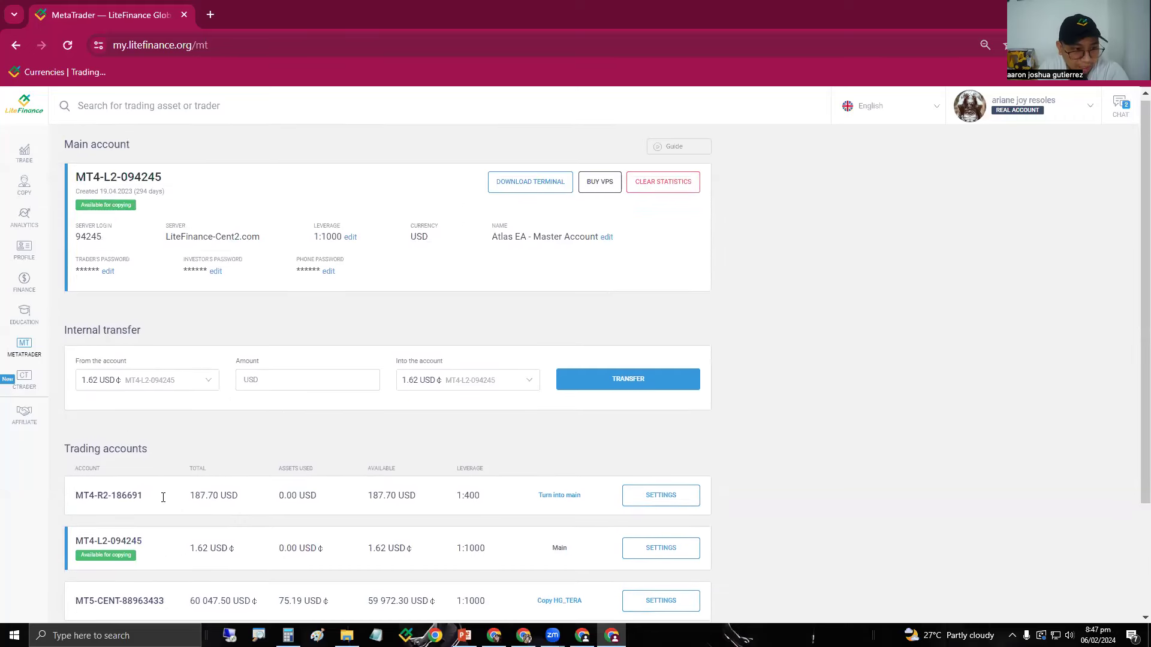
Choose the MT5 ECN account (199.65 USD) as the transfer source and enter a 20 amount.
{"action": "left_click", "coordinate": [162, 389]}
{"action": "scroll", "coordinate": [212, 437], "scroll_direction": "down", "scroll_amount": 1}
{"action": "left_click", "coordinate": [138, 494]}
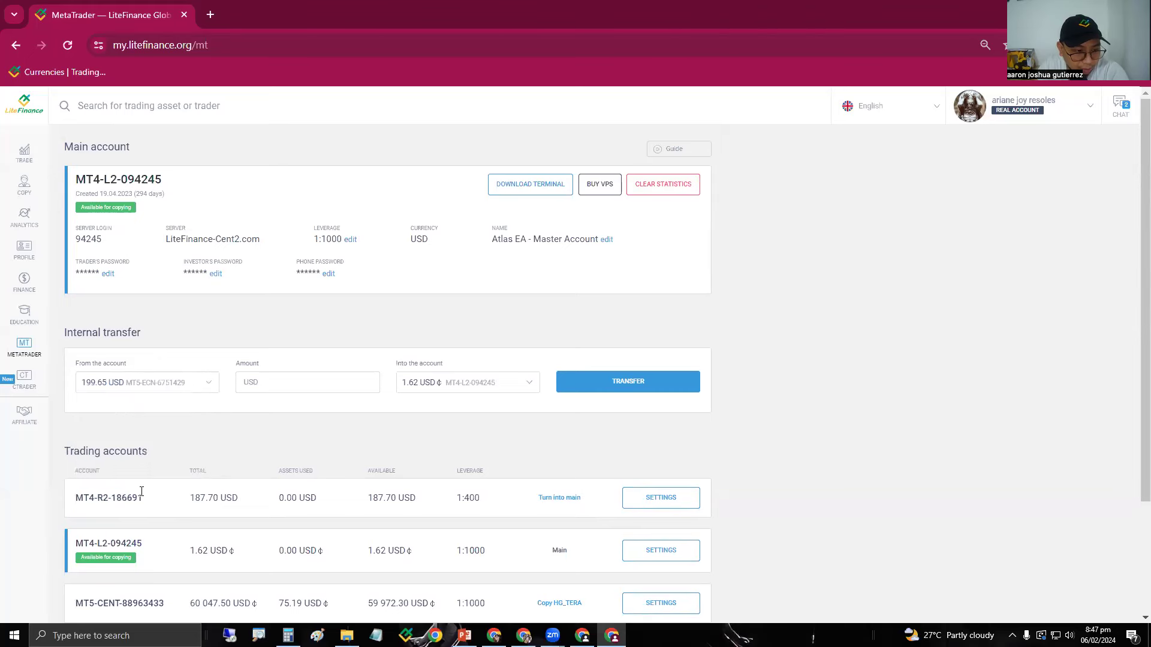
{"action": "left_click", "coordinate": [265, 381]}
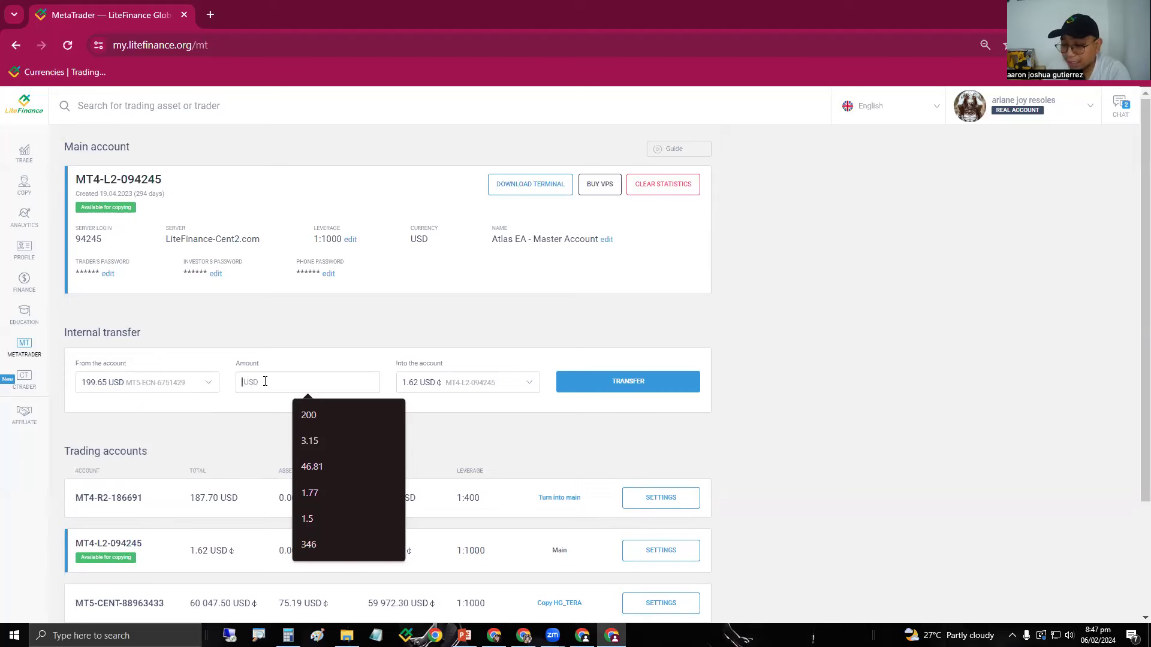
{"action": "type", "text": "20"}
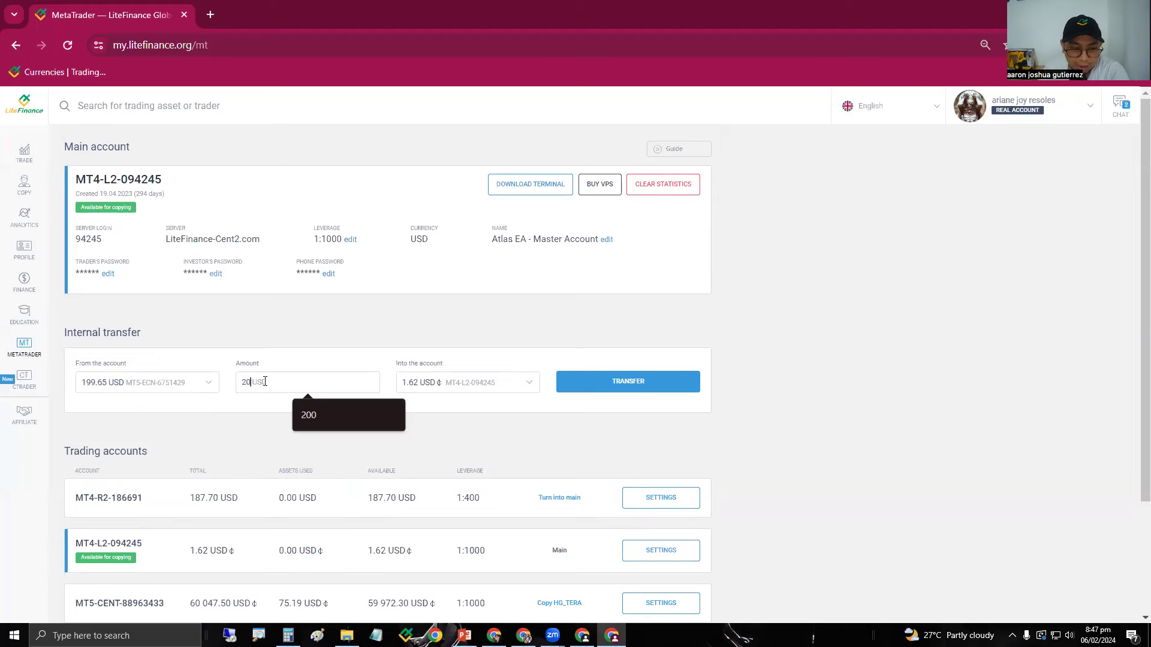
{"action": "left_click", "coordinate": [262, 432]}
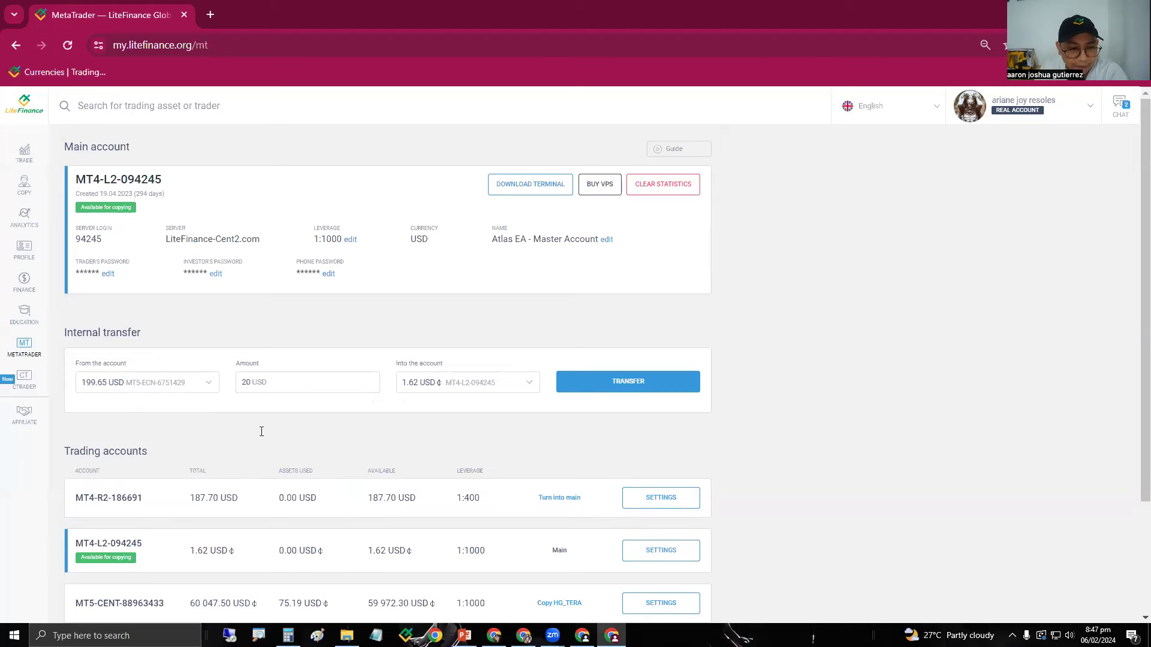
Keep the MT4 cent account as the transfer destination, then go to the Finance section.
{"action": "left_click", "coordinate": [441, 384]}
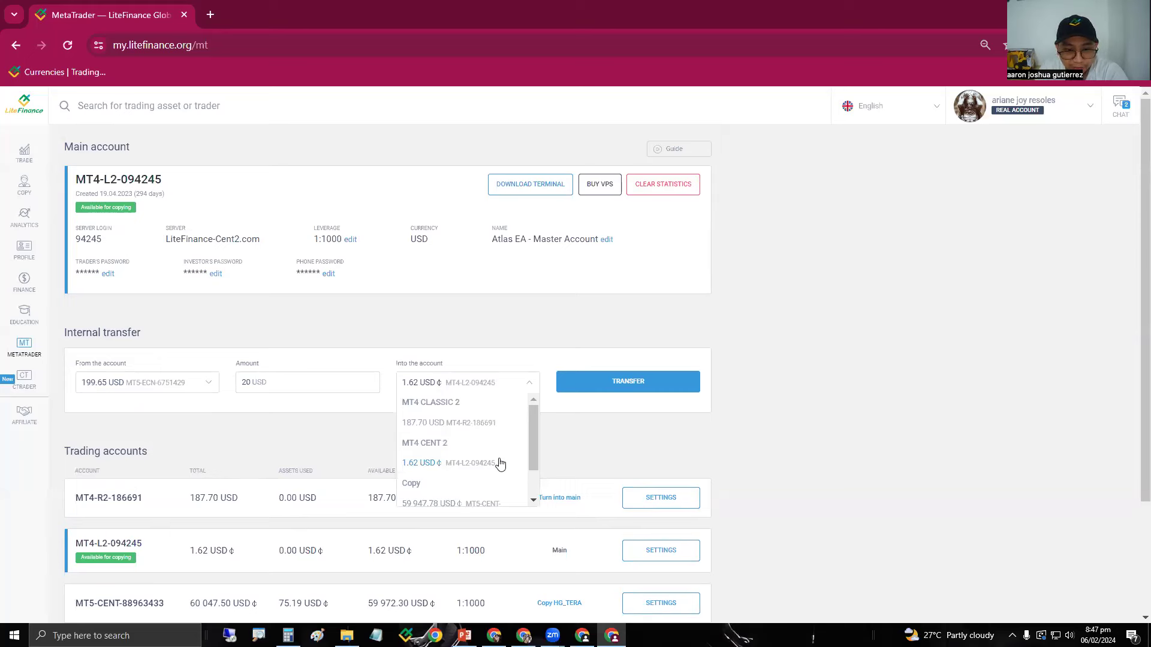
{"action": "left_click", "coordinate": [459, 464]}
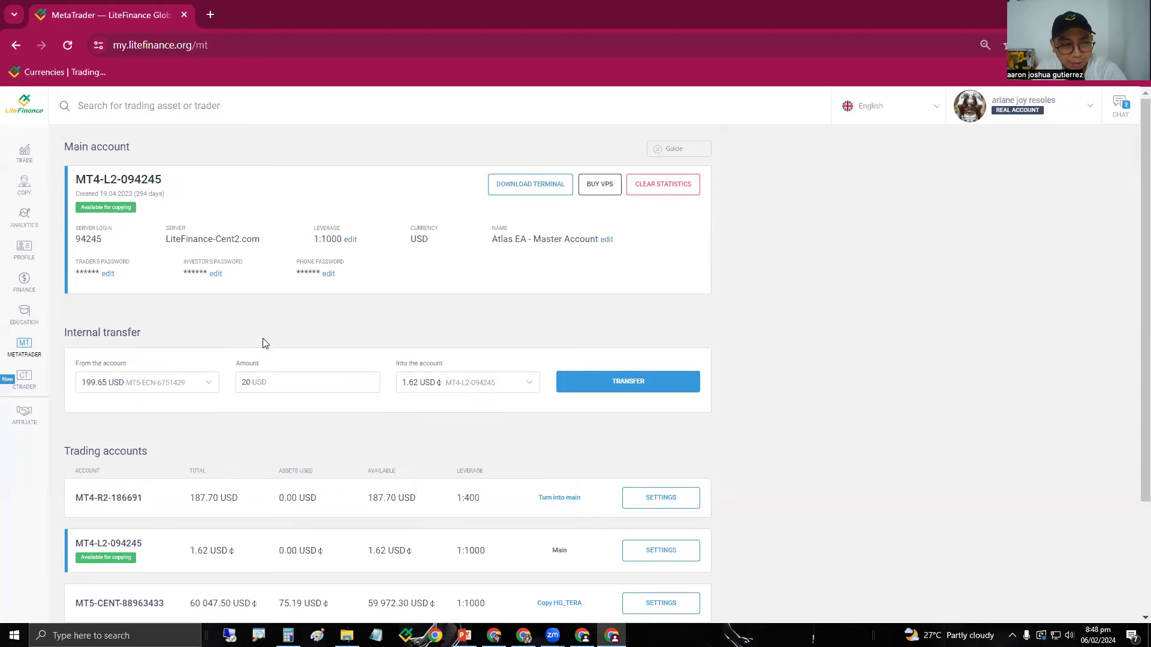
{"action": "left_click", "coordinate": [24, 282]}
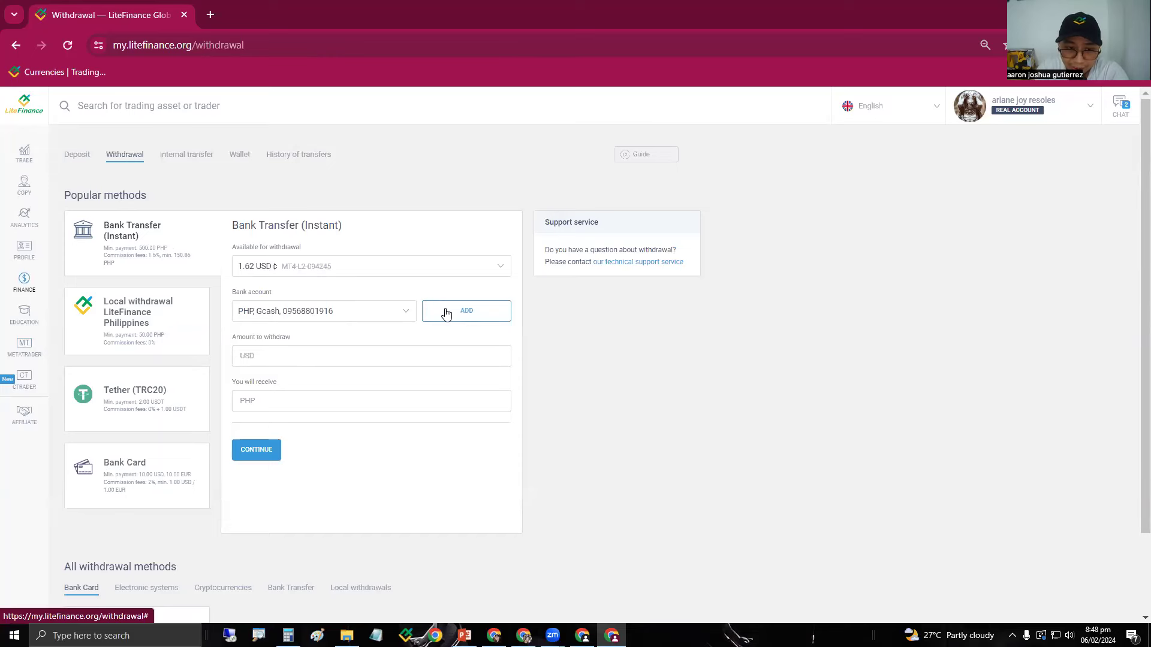
Add a new bank account, entering the GCash account number and choosing Gcash as the bank.
{"action": "left_click", "coordinate": [466, 311]}
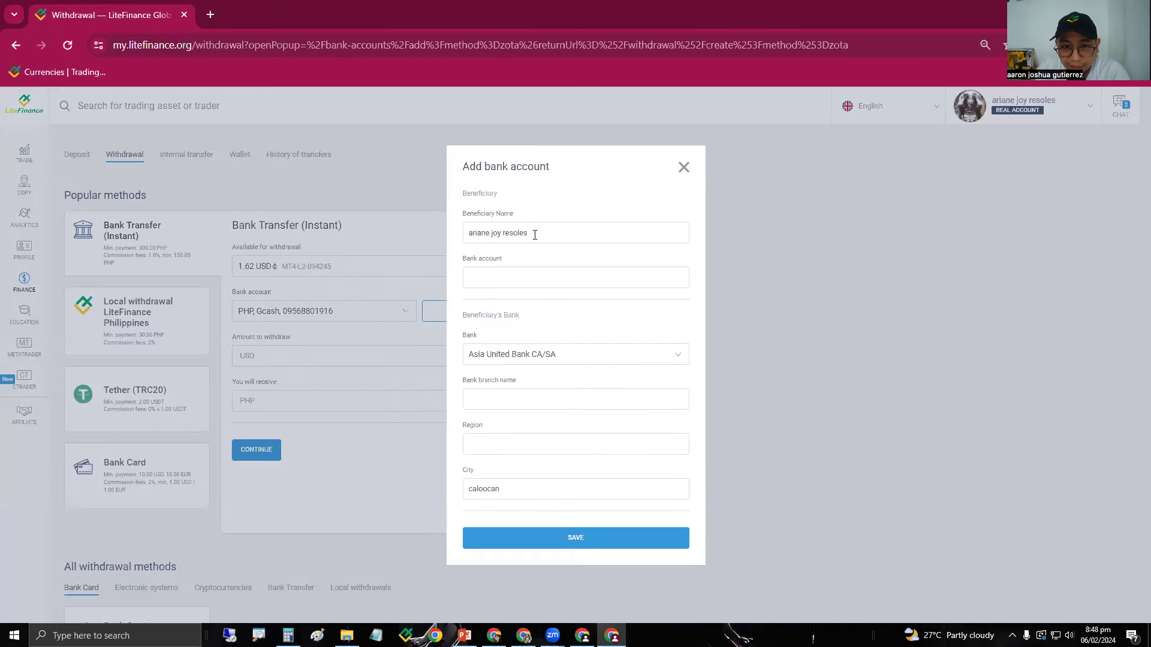
{"action": "left_click", "coordinate": [515, 282]}
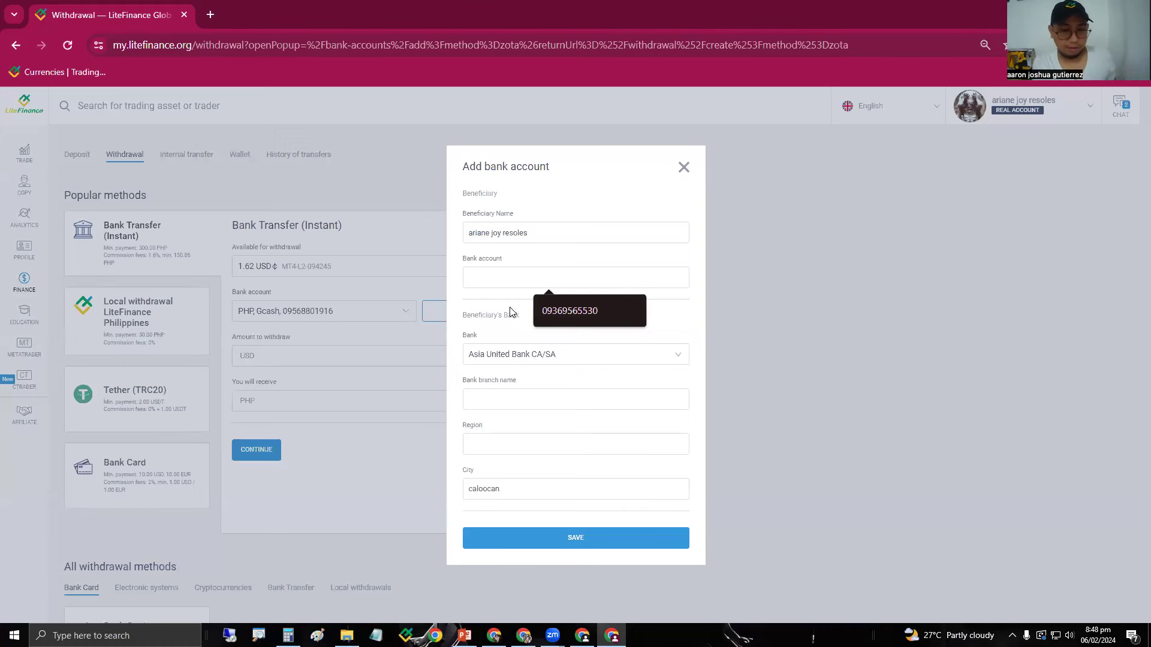
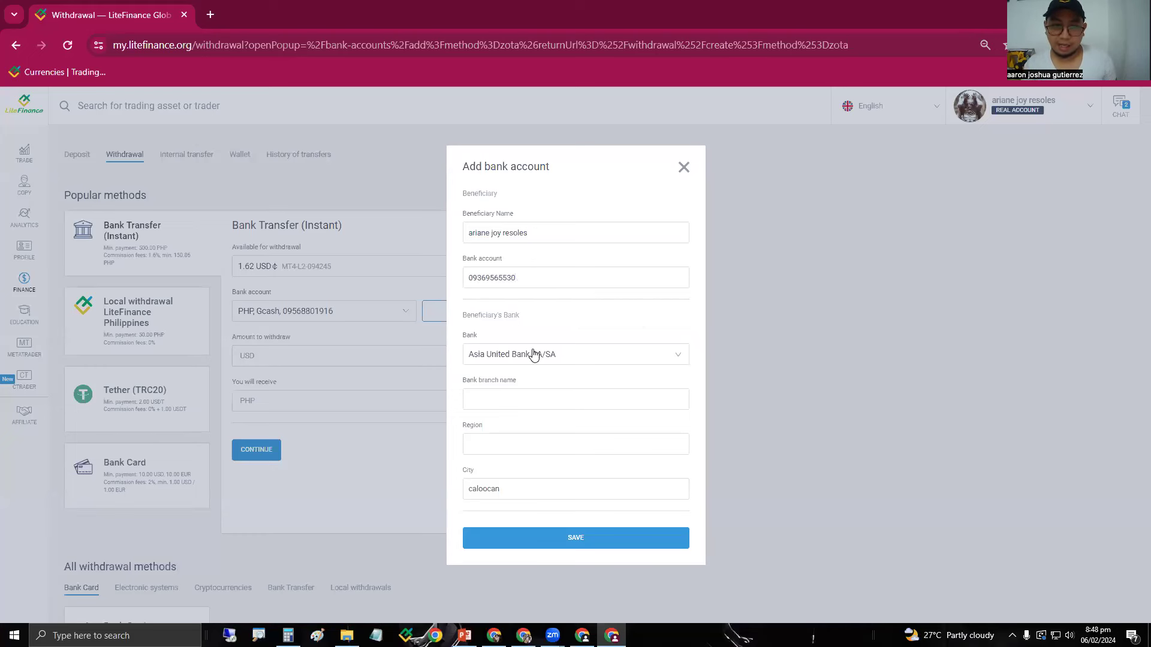
{"action": "left_click", "coordinate": [534, 356]}
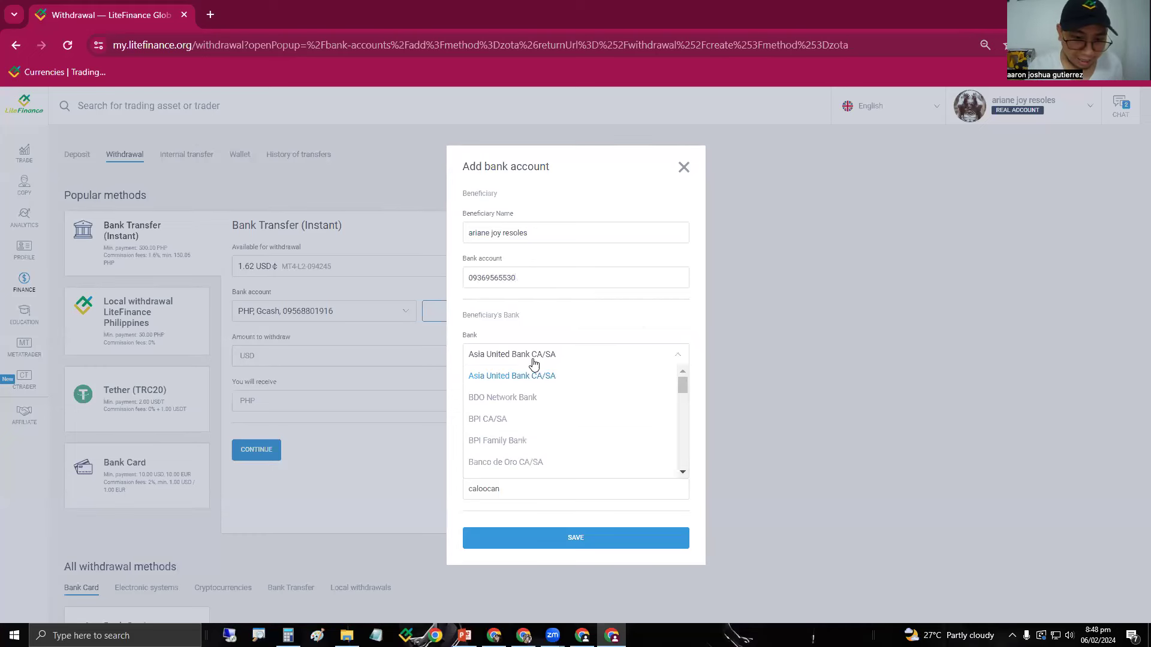
{"action": "scroll", "coordinate": [543, 427], "scroll_direction": "down", "scroll_amount": 4}
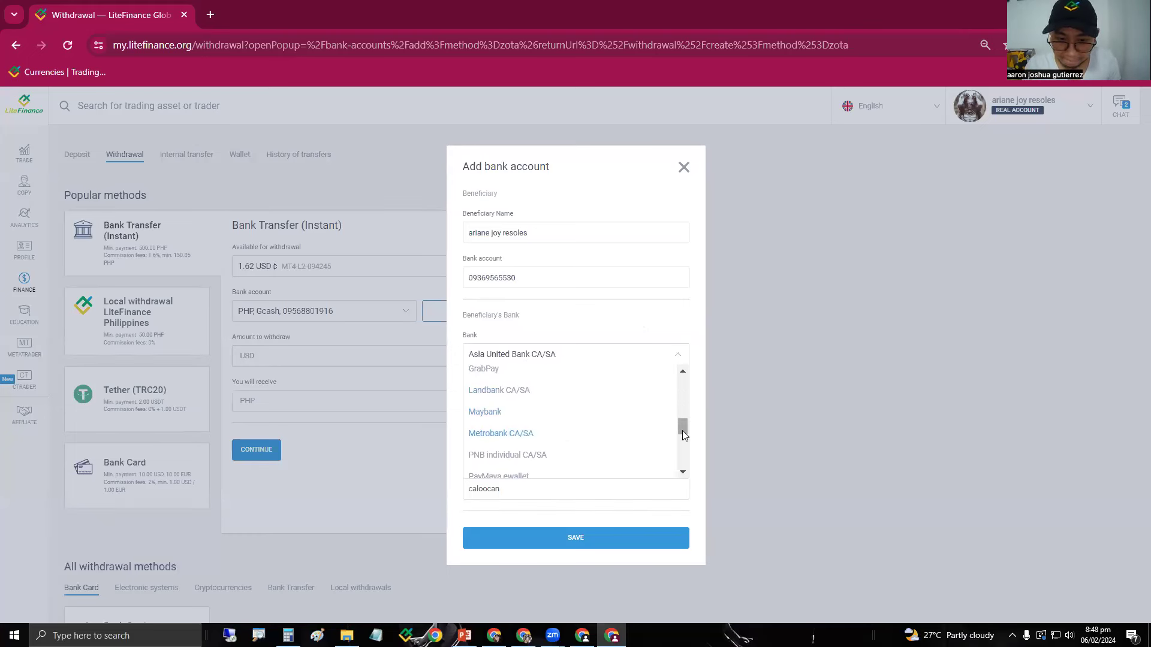
{"action": "left_click_drag", "start_coordinate": [682, 430], "coordinate": [685, 425]}
{"action": "left_click", "coordinate": [476, 385]}
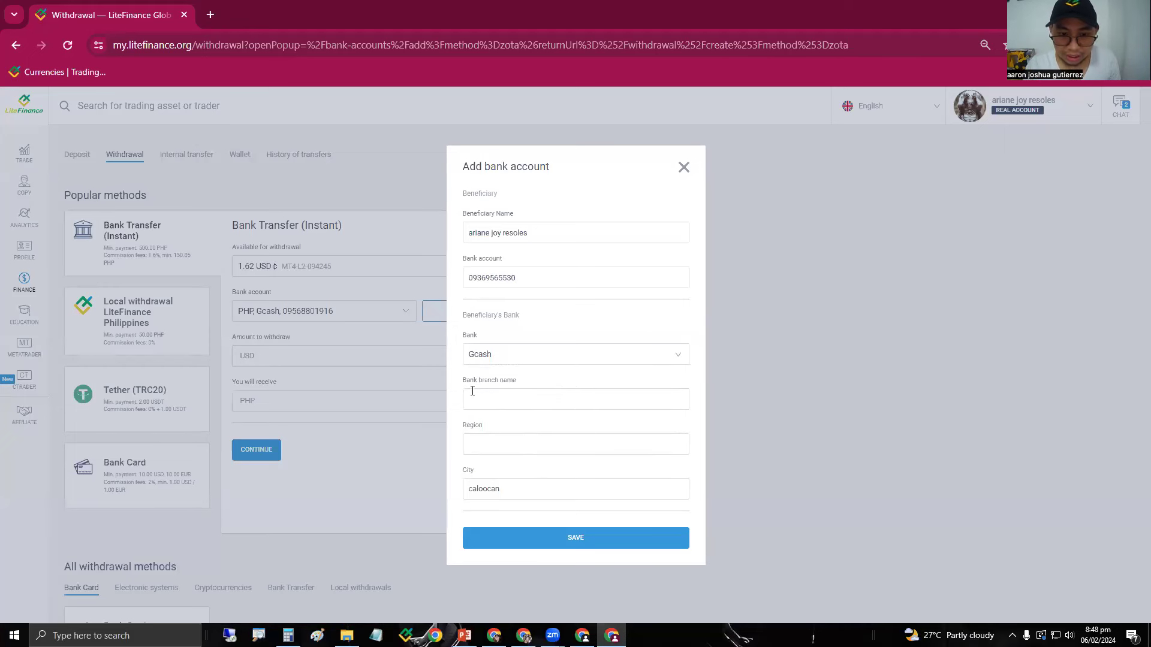
Fill in branch GCash and region NCR, verify the account number, and save the bank account.
{"action": "left_click", "coordinate": [481, 405]}
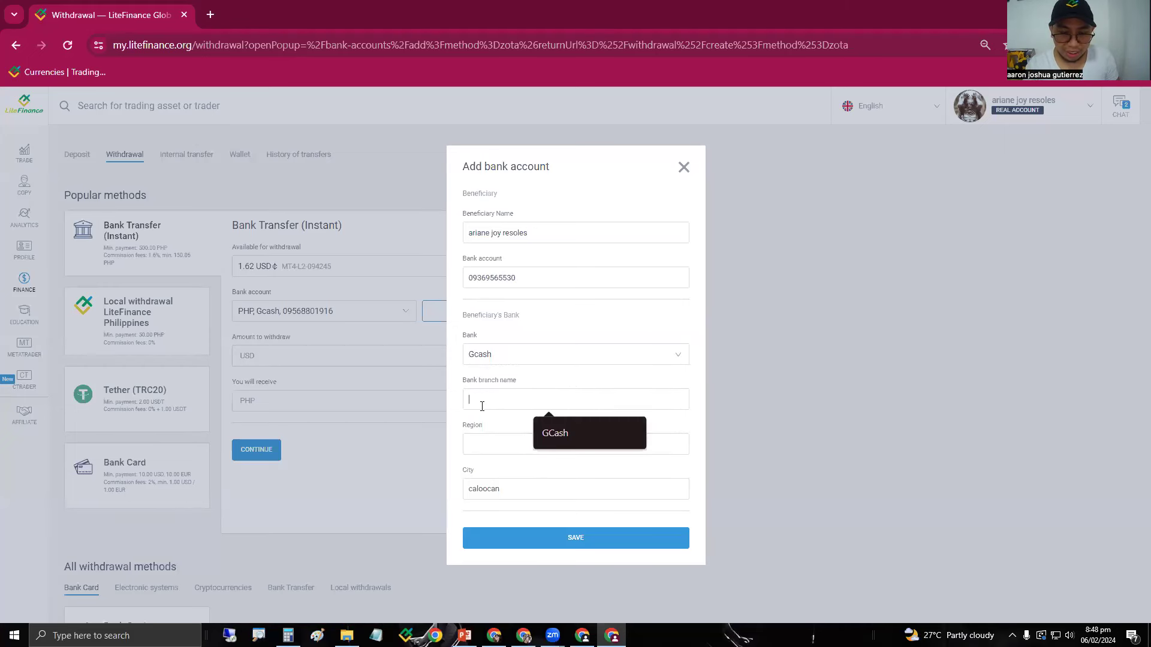
{"action": "left_click", "coordinate": [556, 433]}
{"action": "left_click", "coordinate": [502, 438]}
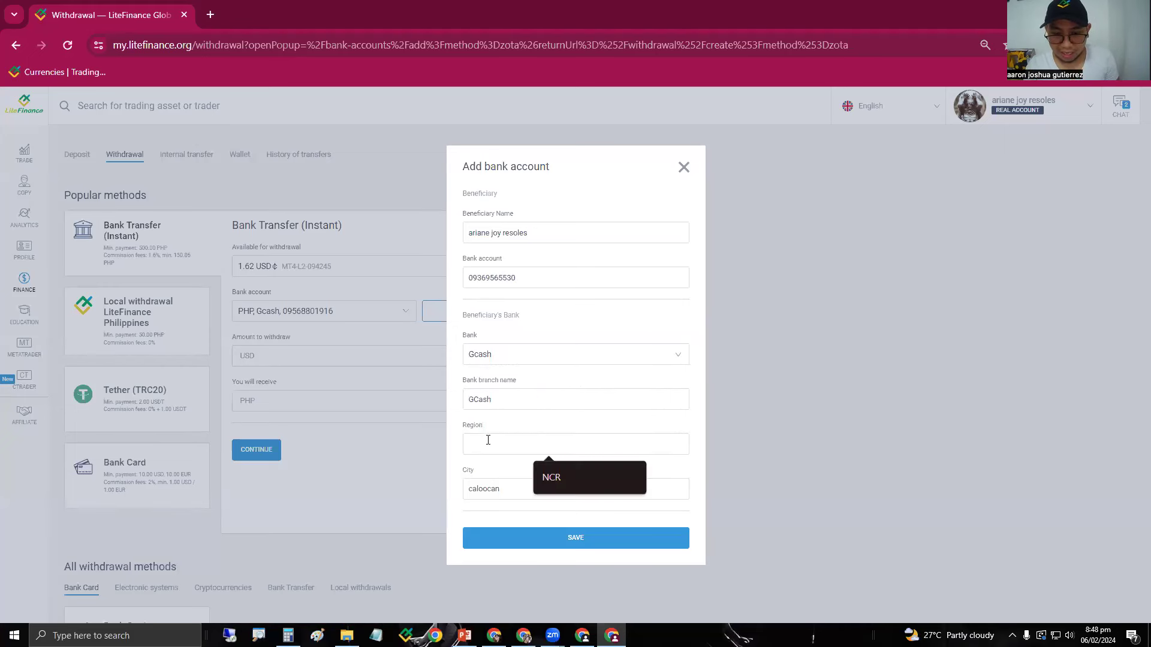
{"action": "left_click", "coordinate": [549, 476]}
{"action": "left_click", "coordinate": [551, 478]}
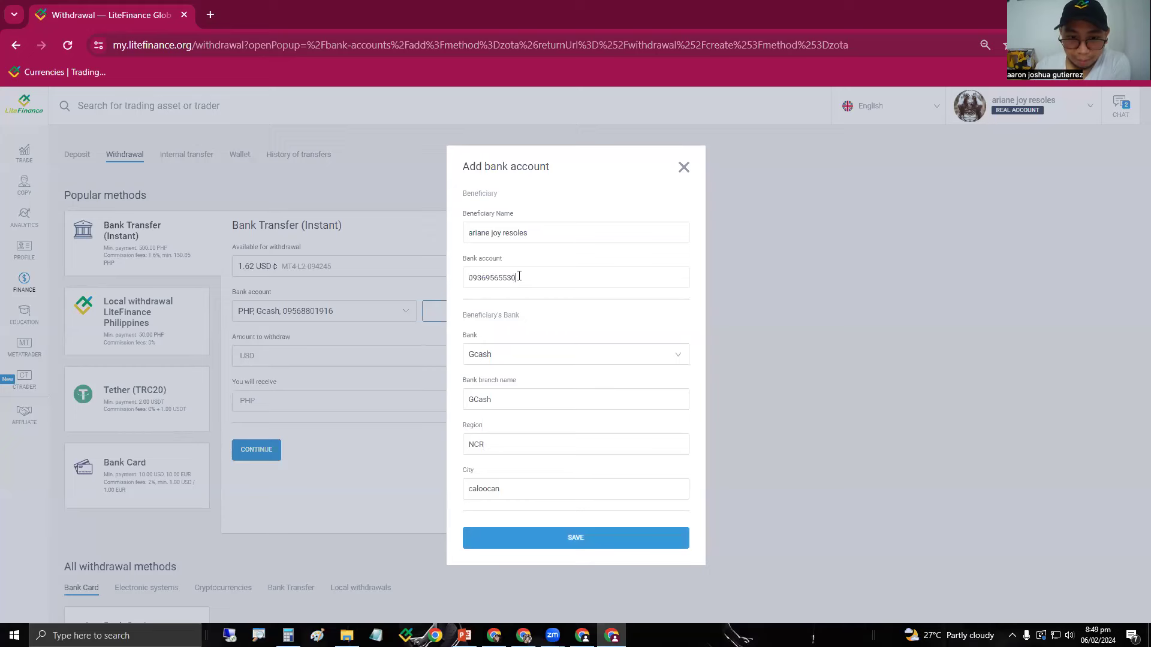
{"action": "left_click_drag", "start_coordinate": [524, 277], "coordinate": [471, 277]}
{"action": "left_click", "coordinate": [543, 282]}
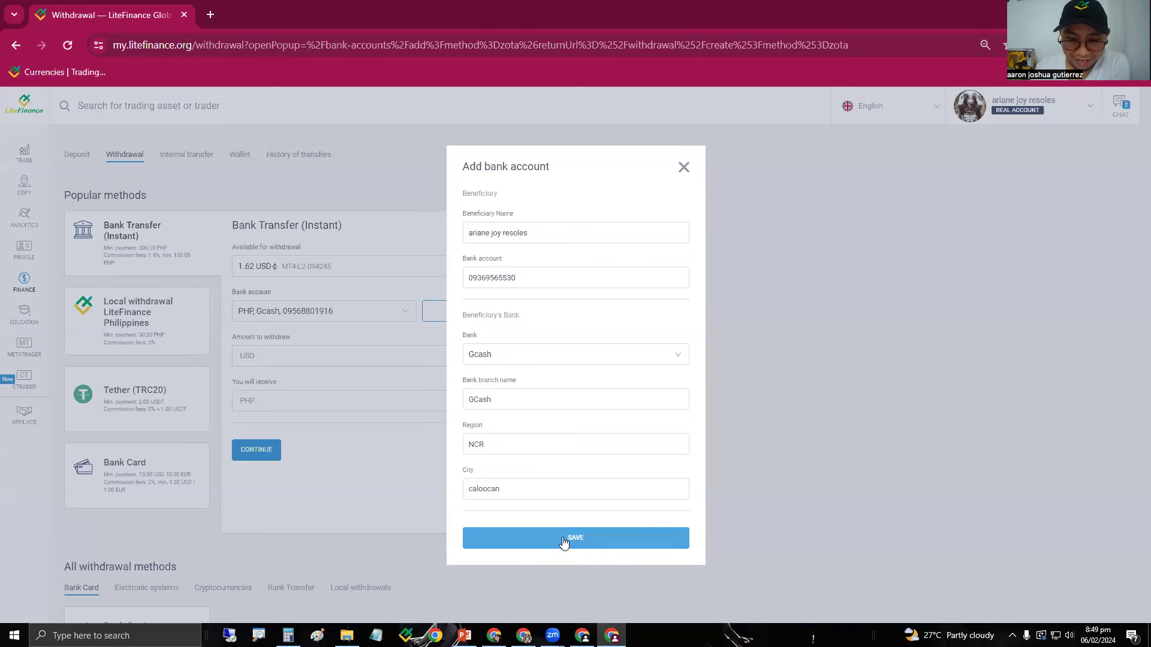
{"action": "left_click", "coordinate": [682, 166]}
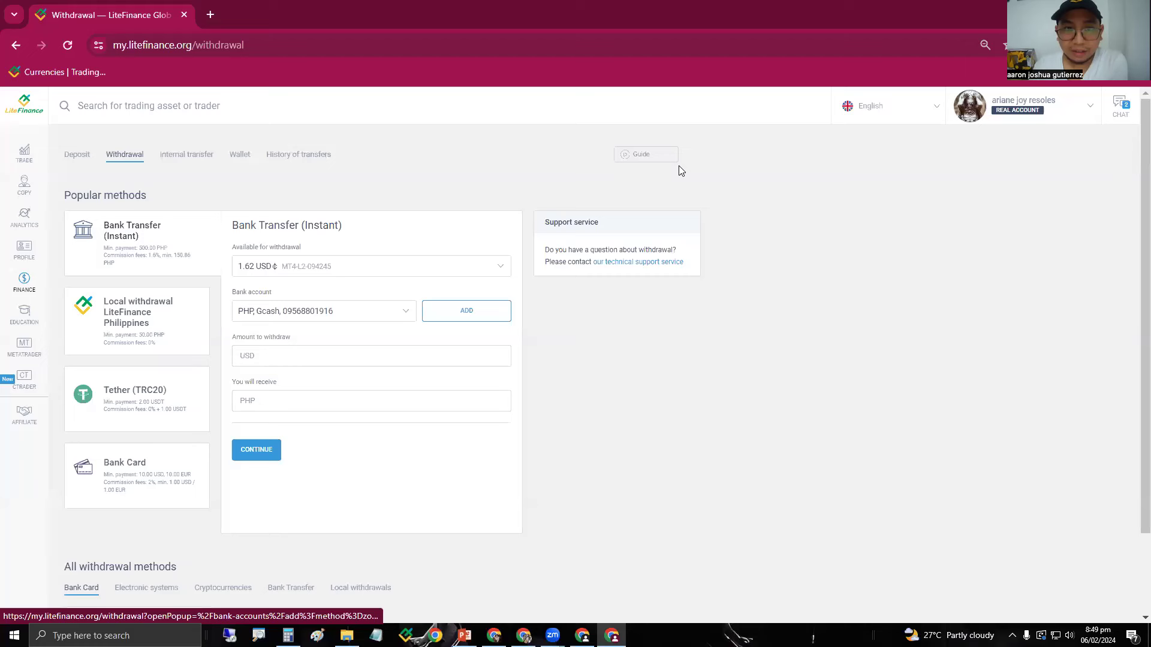
Enter a 20 USD withdrawal from the 187.70 USD account, giving 961.79 PHP.
{"action": "left_click", "coordinate": [322, 357]}
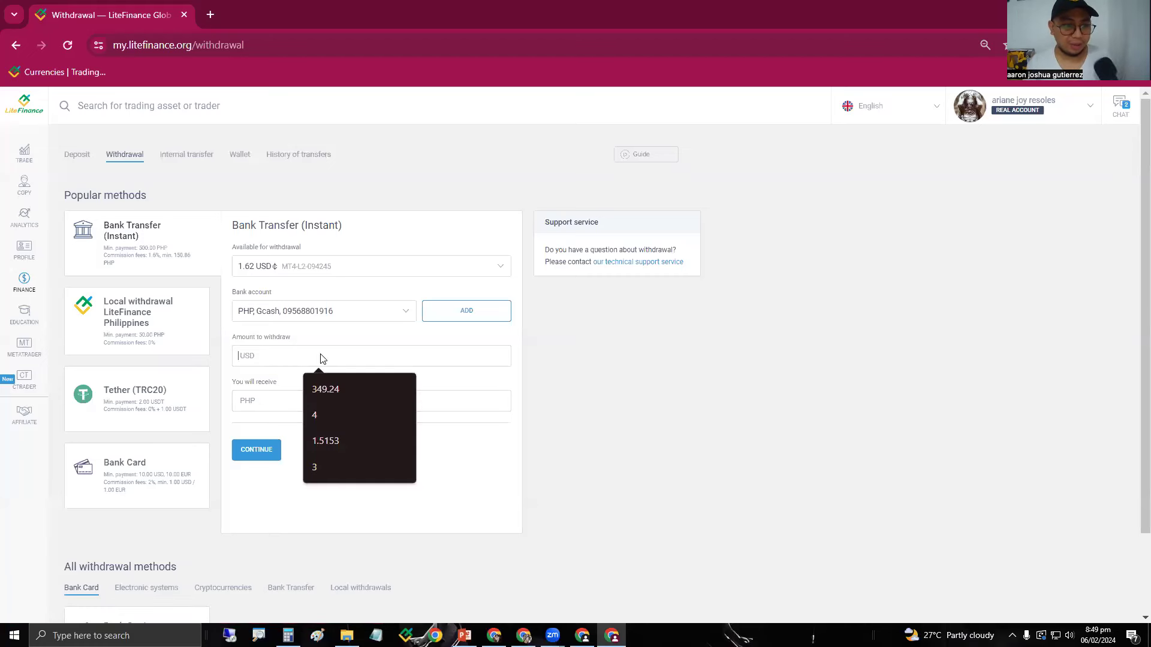
{"action": "type", "text": "0.01620"}
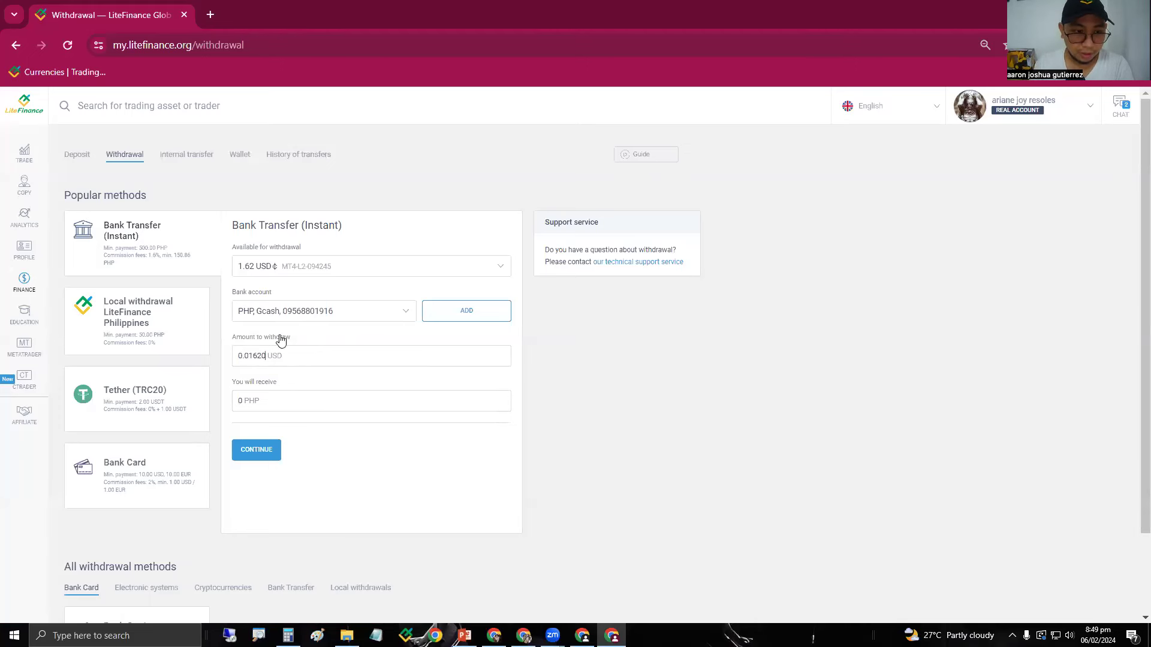
{"action": "left_click", "coordinate": [327, 283]}
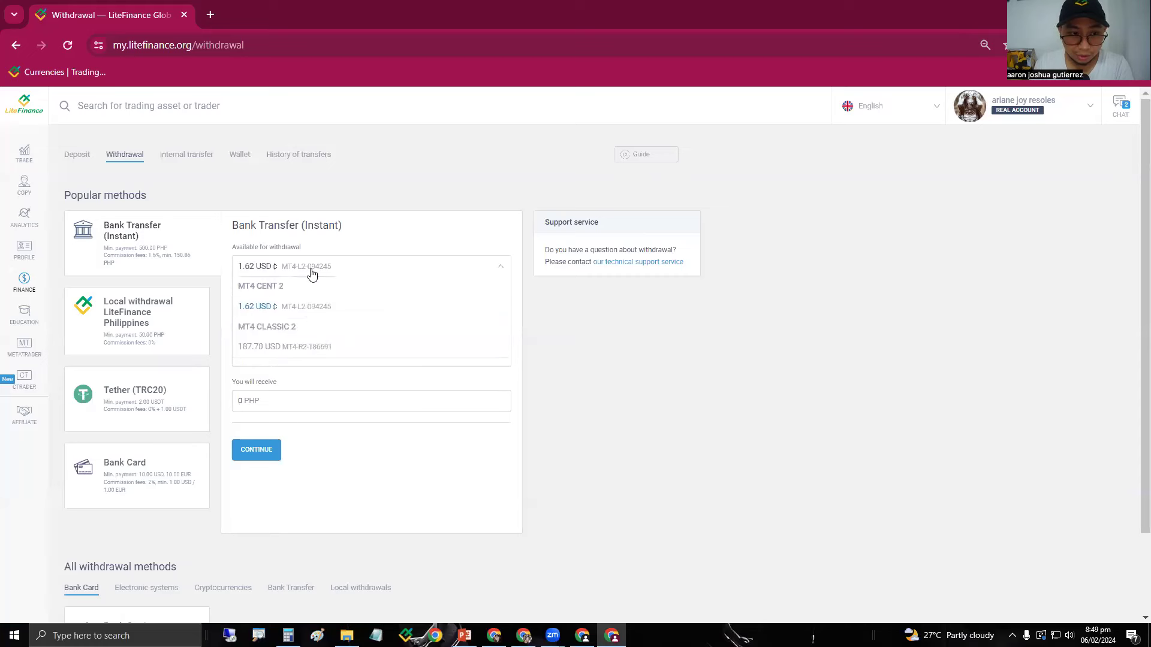
{"action": "left_click", "coordinate": [309, 345]}
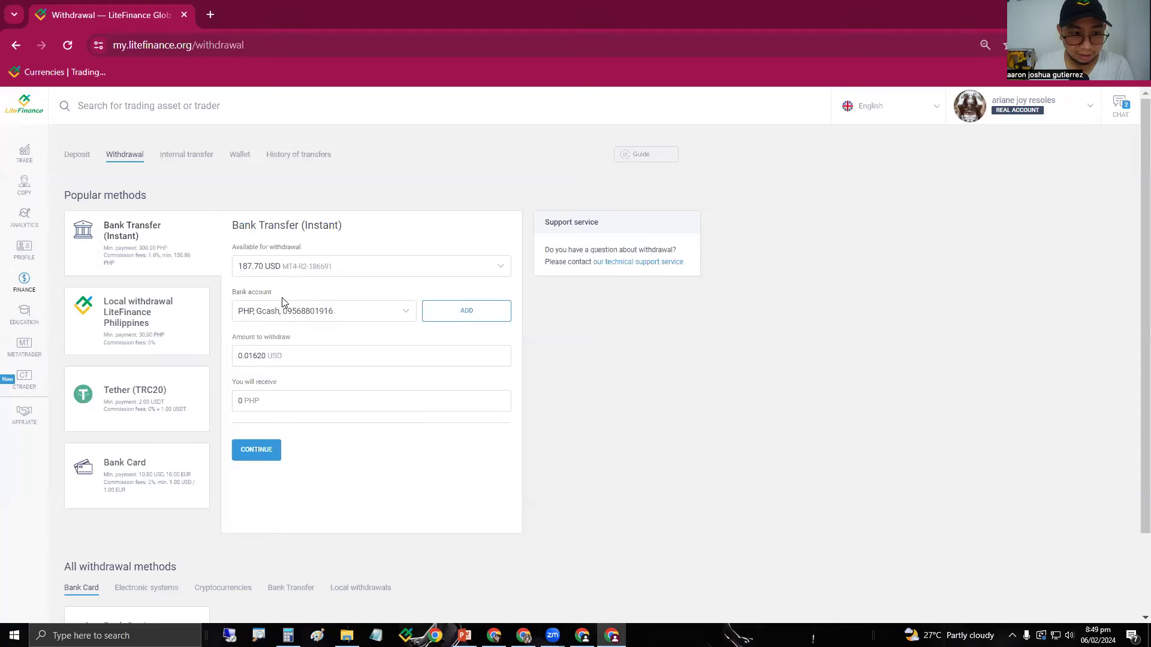
{"action": "key", "text": "BackSpace"}
{"action": "key", "text": "BackSpace"}
{"action": "key", "text": "BackSpace"}
{"action": "key", "text": "BackSpace"}
{"action": "key", "text": "BackSpace"}
{"action": "key", "text": "BackSpace"}
{"action": "key", "text": "BackSpace"}
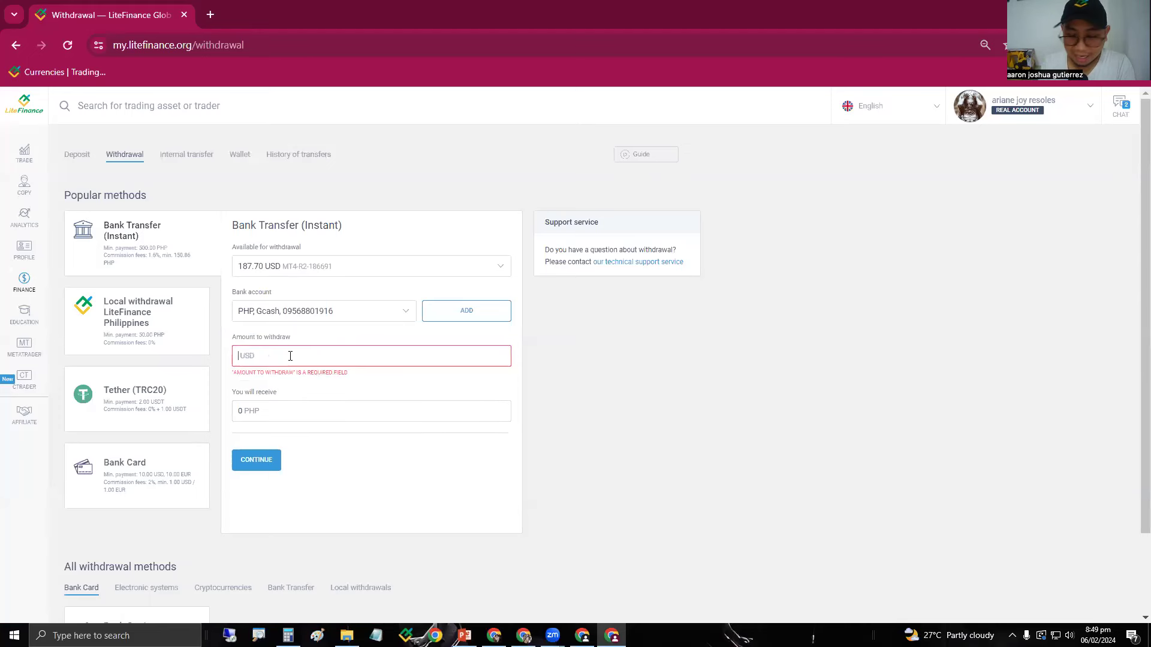
{"action": "type", "text": "20"}
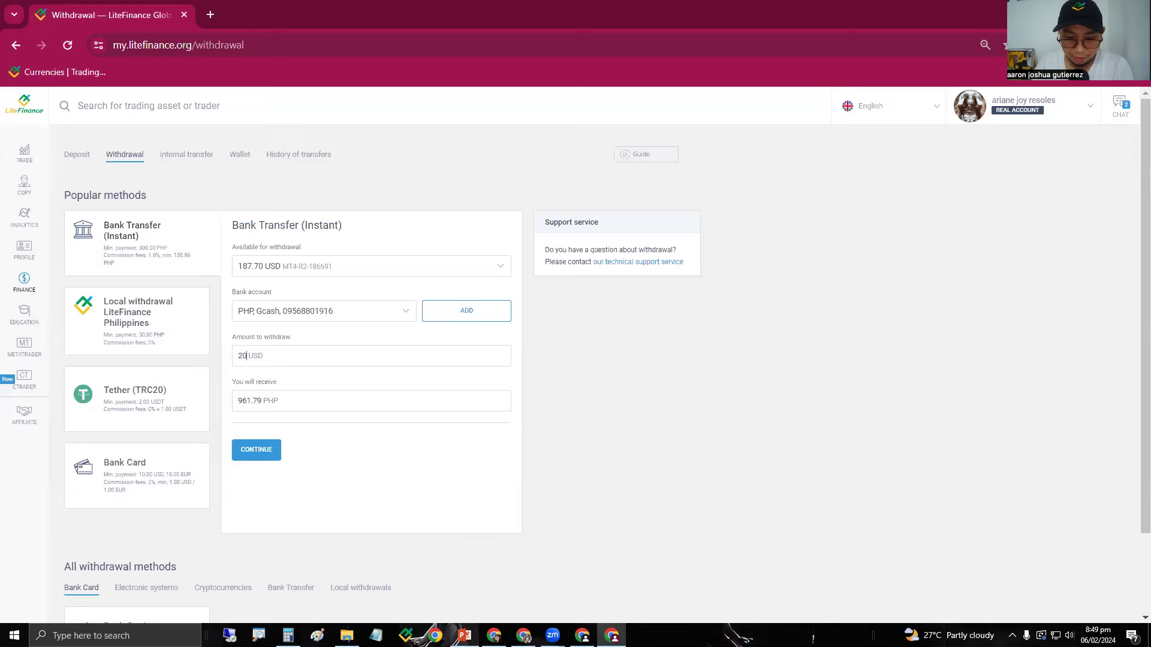
Bring up the PowerPoint deck at its final slide 28, the LiteFinance Welcome slide.
{"action": "left_click", "coordinate": [464, 635]}
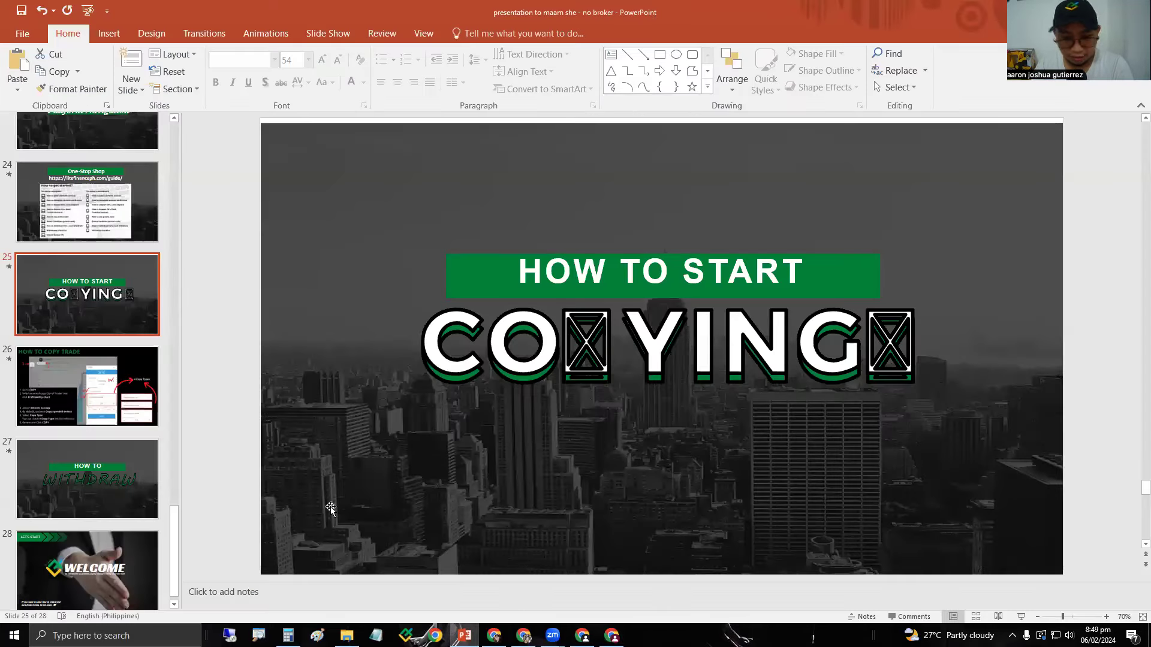
{"action": "left_click", "coordinate": [121, 478]}
{"action": "left_click", "coordinate": [113, 554]}
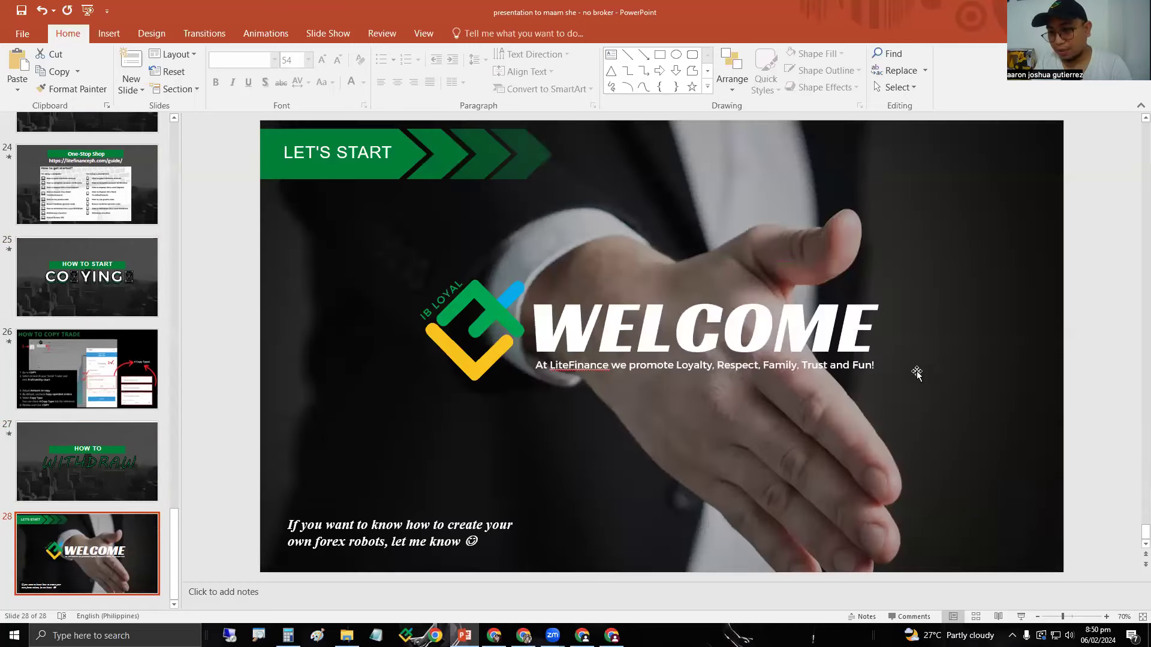
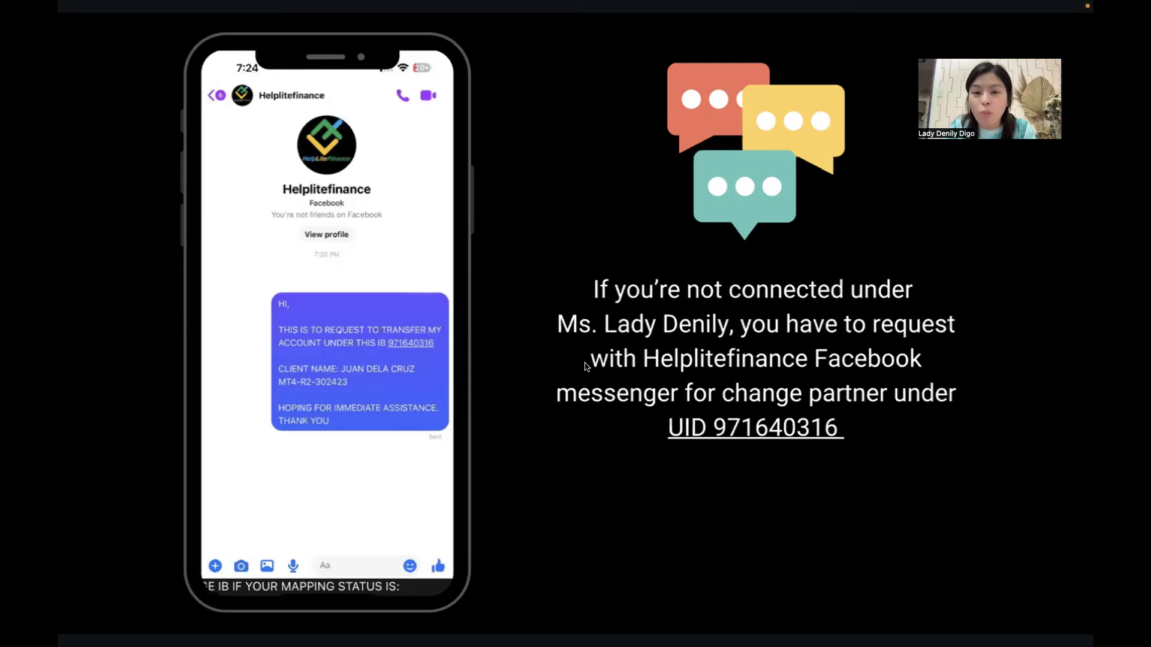
Leave the Canva slideshow by switching to the Safari window from the dock.
{"action": "mouse_move", "coordinate": [405, 607]}
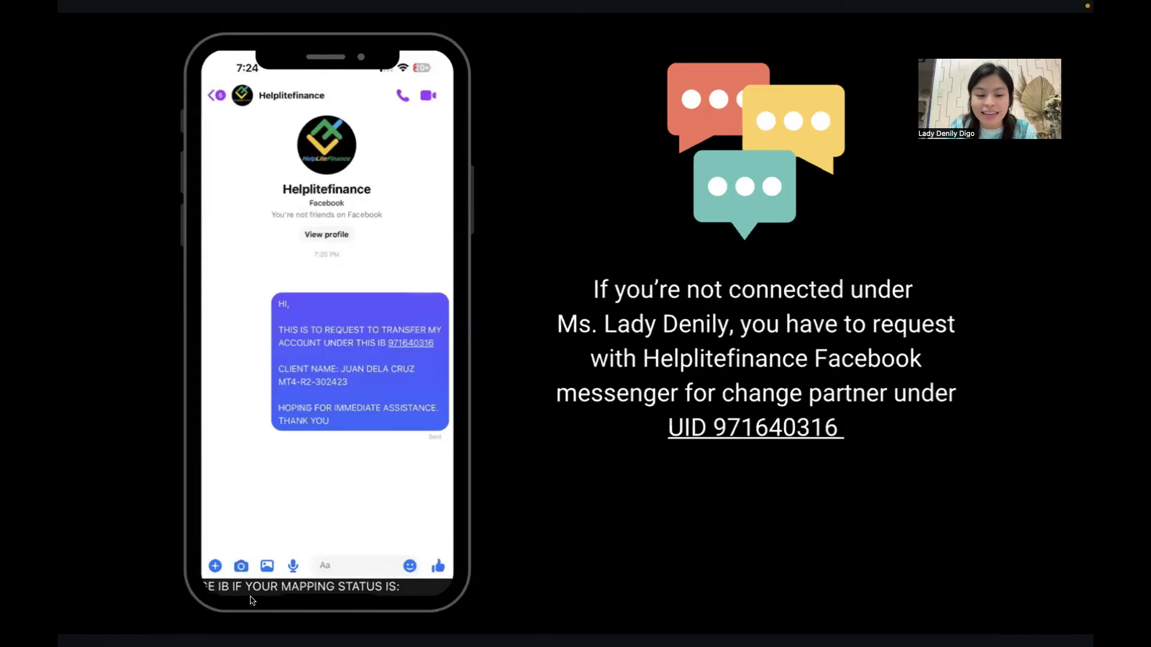
{"action": "left_click", "coordinate": [188, 622]}
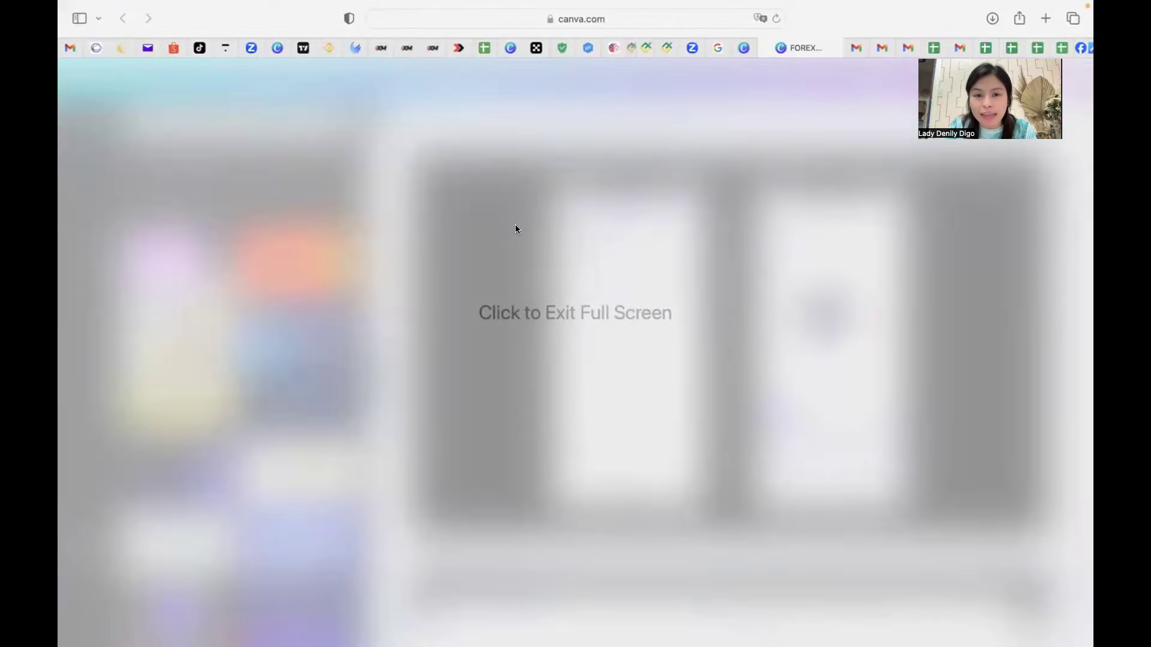
Exit full-screen view and load the bookmarked eaconomy office page holding the calculator.
{"action": "left_click", "coordinate": [596, 200]}
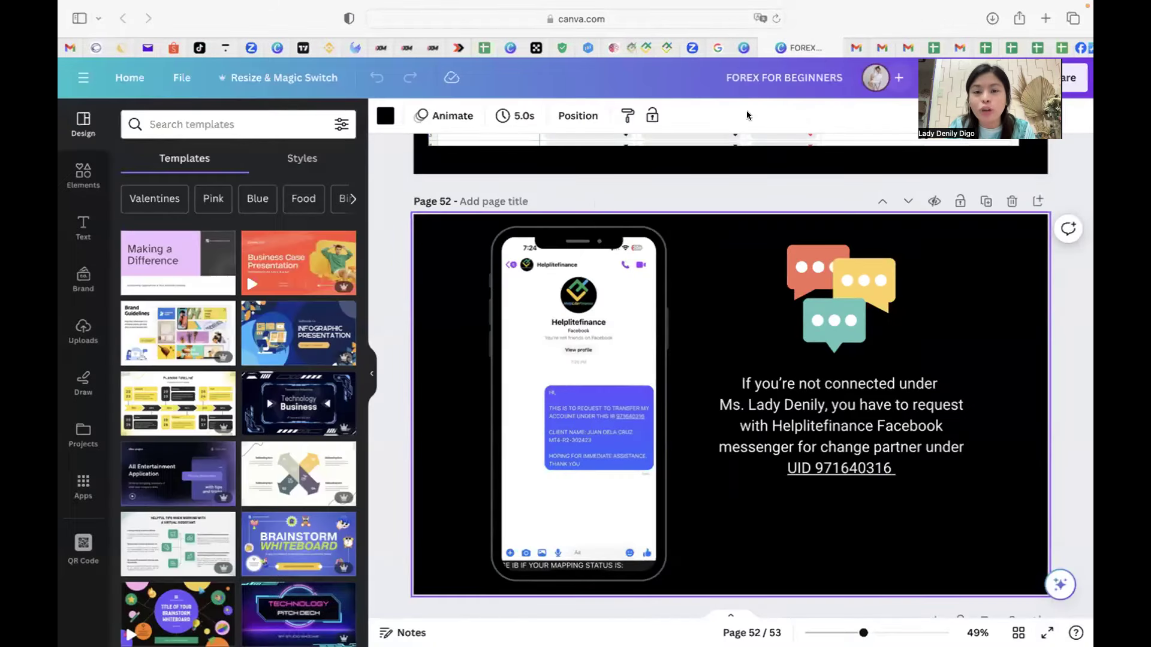
{"action": "left_click", "coordinate": [603, 50]}
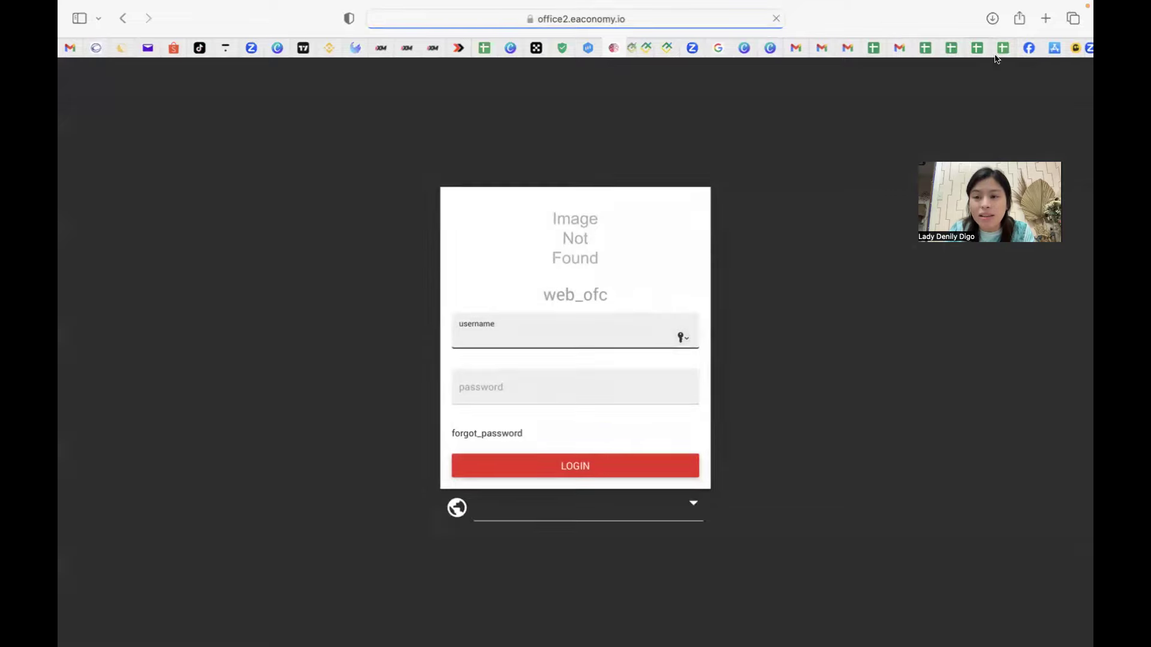
{"action": "left_click", "coordinate": [997, 50]}
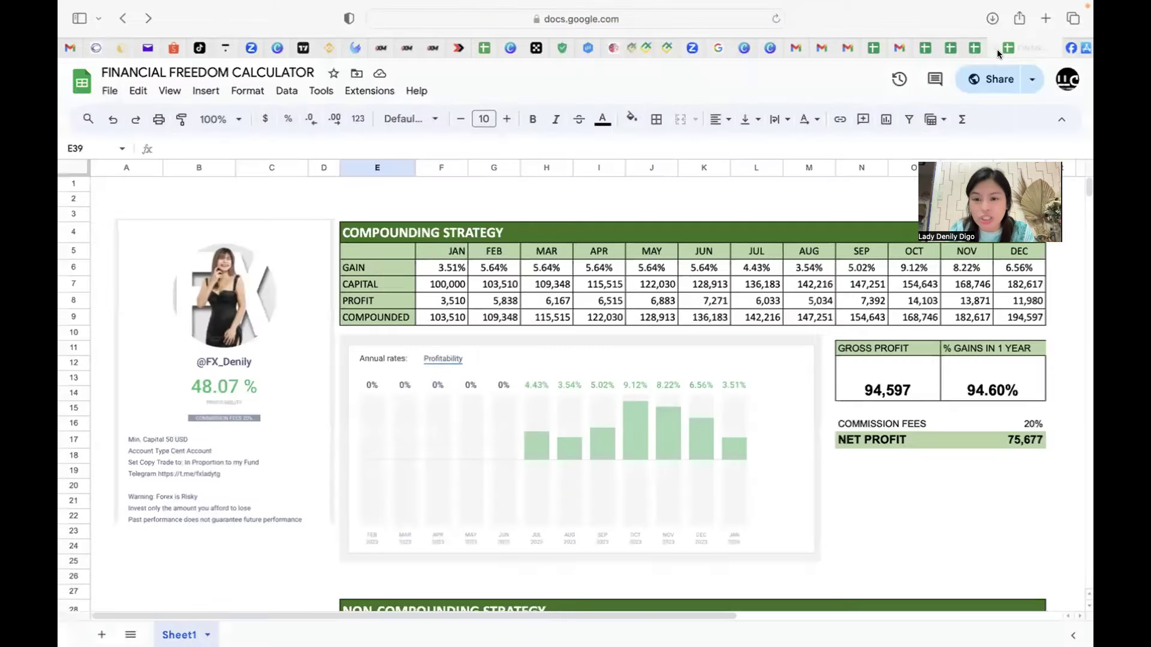
{"action": "scroll", "coordinate": [660, 313], "scroll_direction": "down", "scroll_amount": 3}
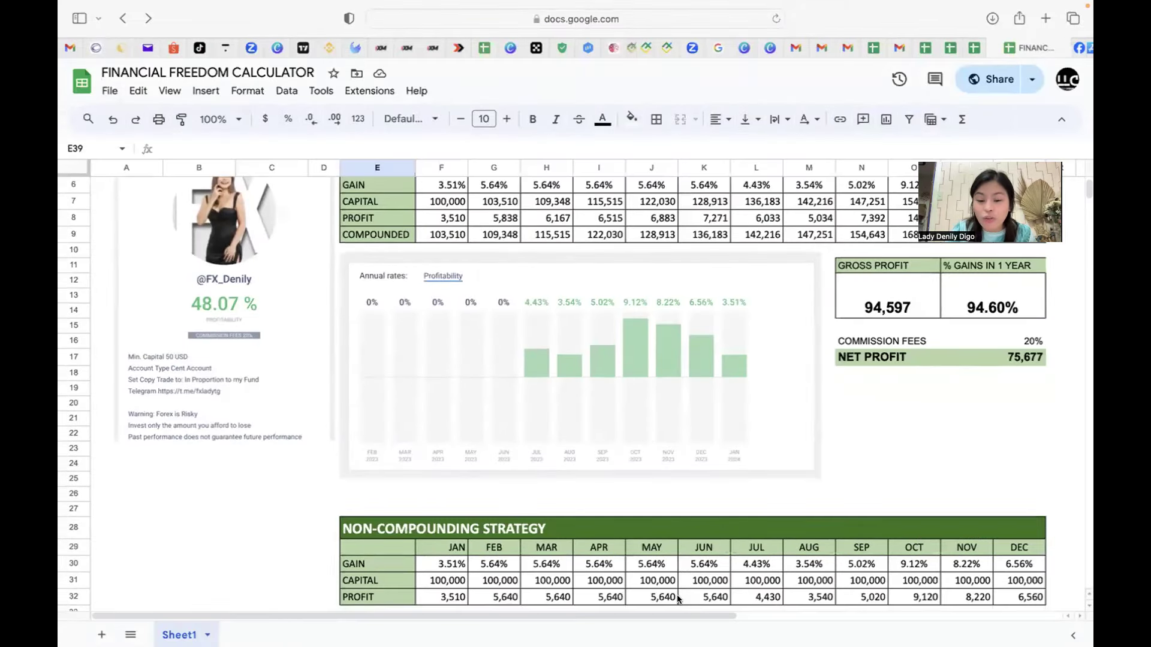
{"action": "scroll", "coordinate": [616, 301], "scroll_direction": "up", "scroll_amount": 3}
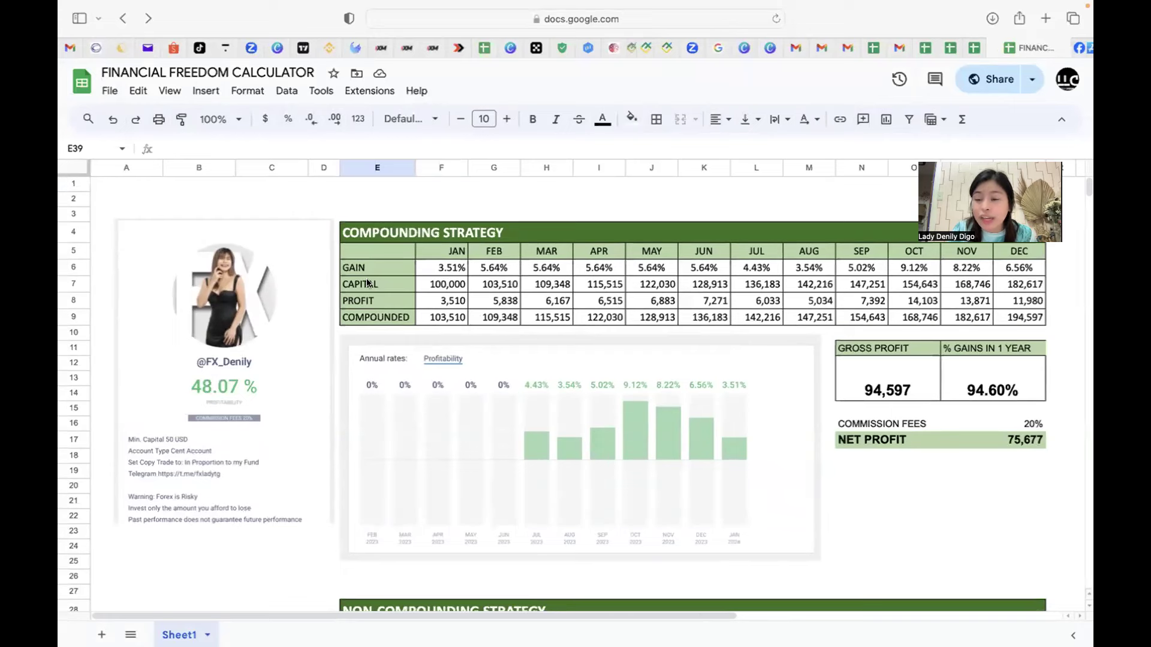
Enter 50000 as January capital in F7 (compounding) and F31 (non-compounding).
{"action": "left_click", "coordinate": [445, 285]}
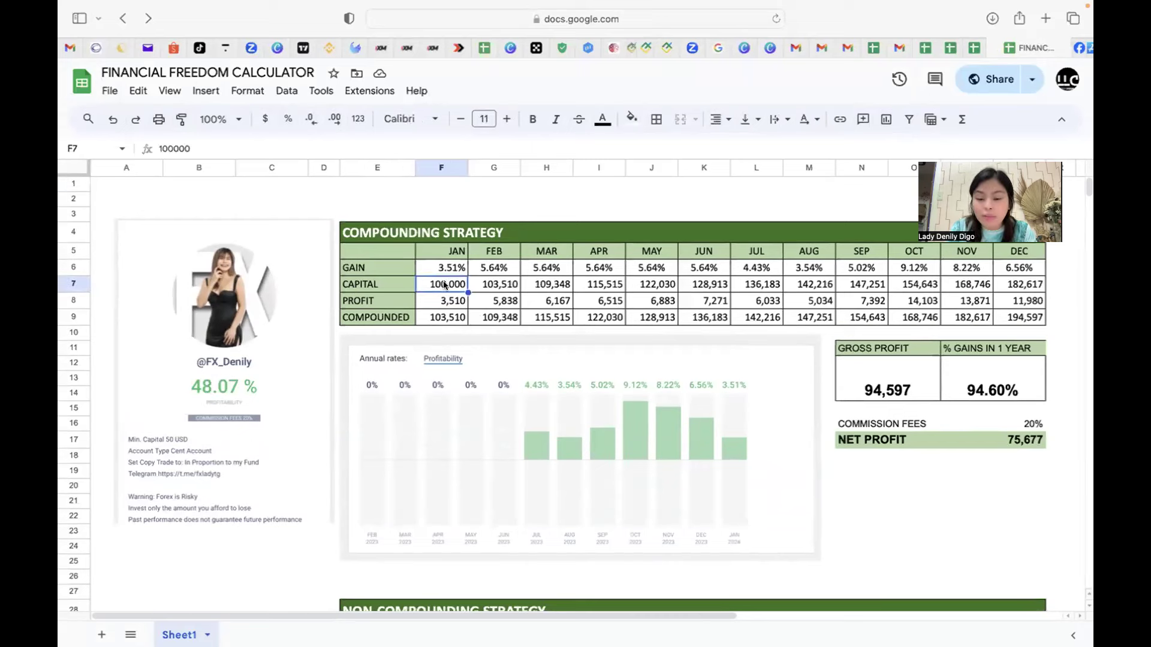
{"action": "type", "text": "50000"}
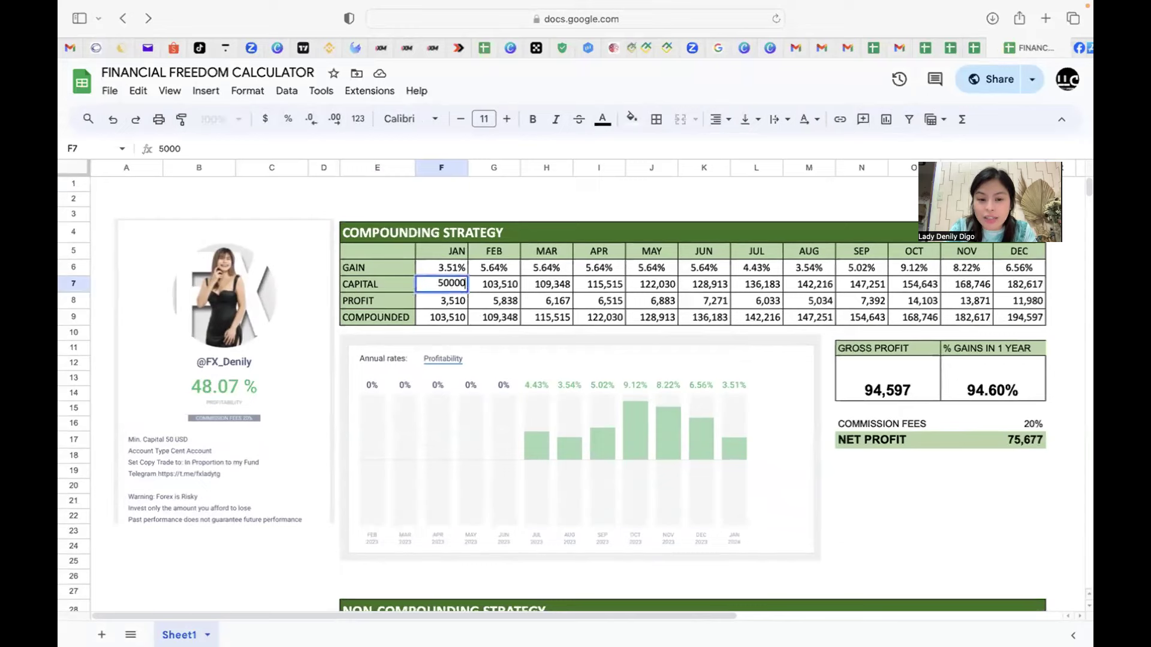
{"action": "key", "text": "Return"}
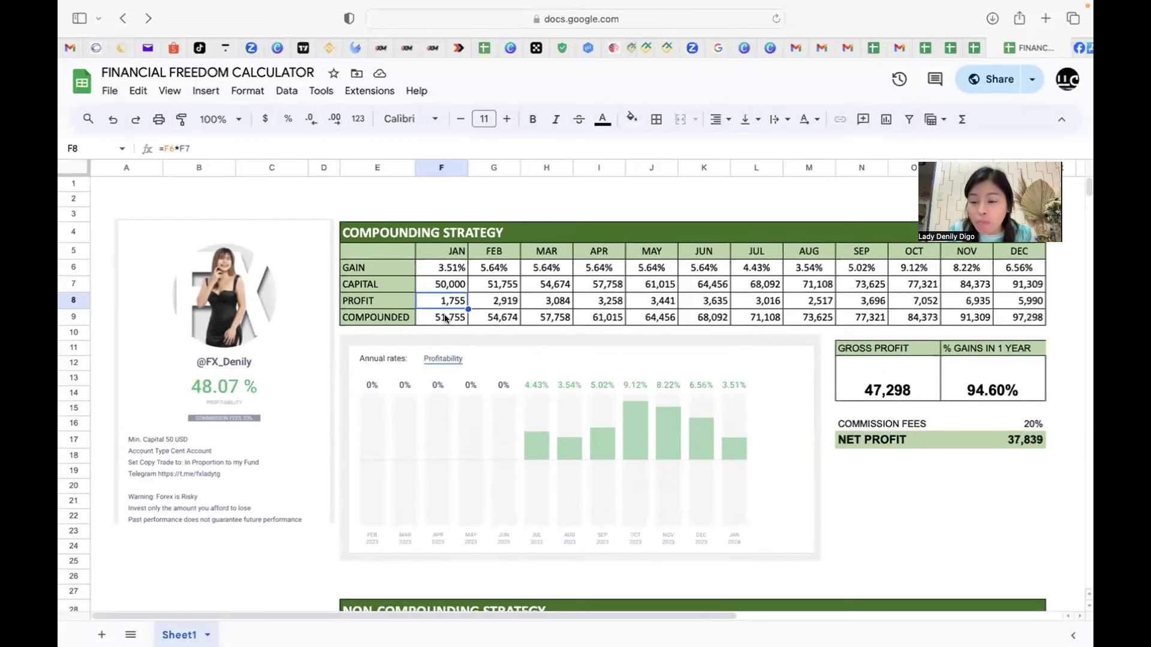
{"action": "scroll", "coordinate": [491, 324], "scroll_direction": "down", "scroll_amount": 5}
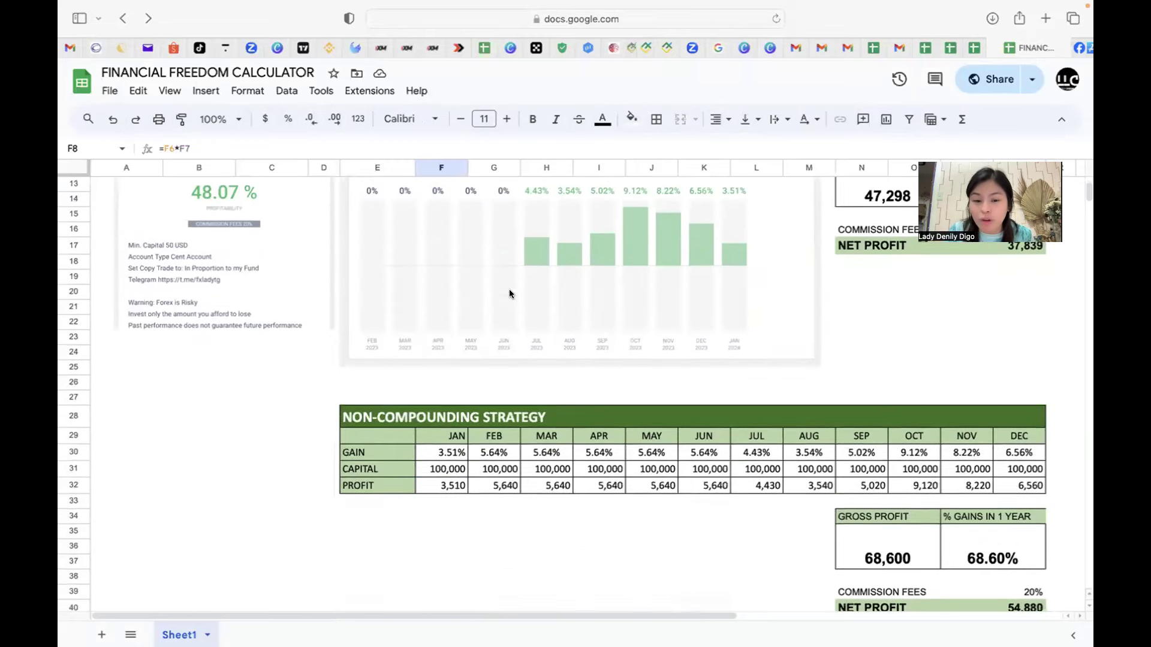
{"action": "left_click", "coordinate": [440, 389]}
{"action": "type", "text": "50000"}
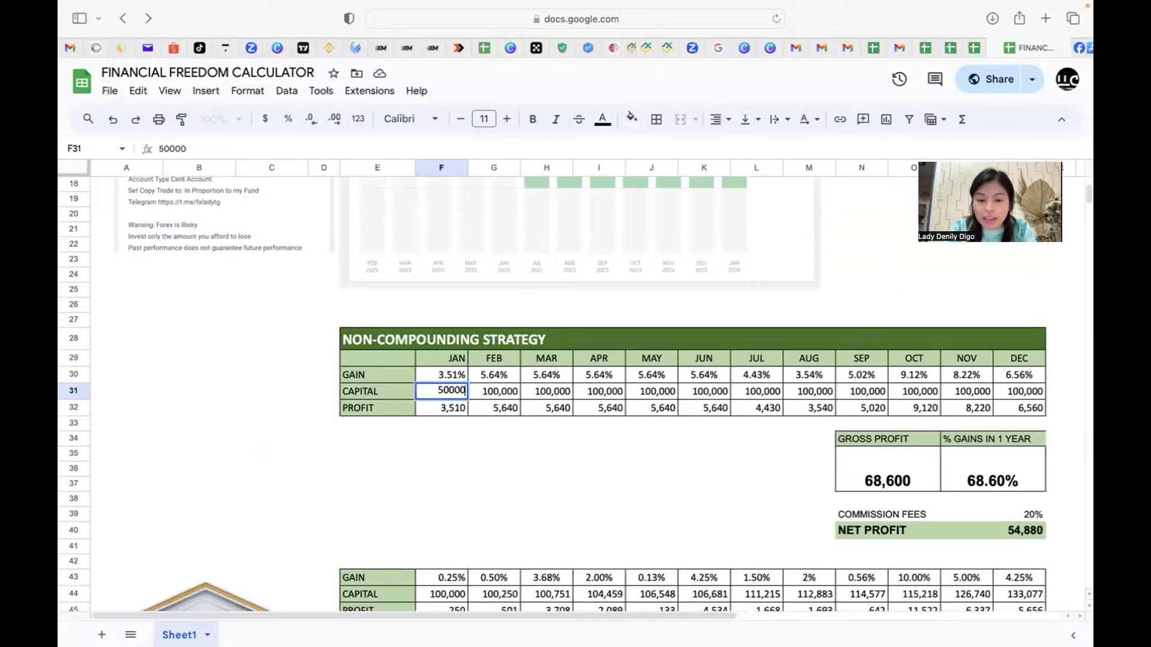
{"action": "key", "text": "Return"}
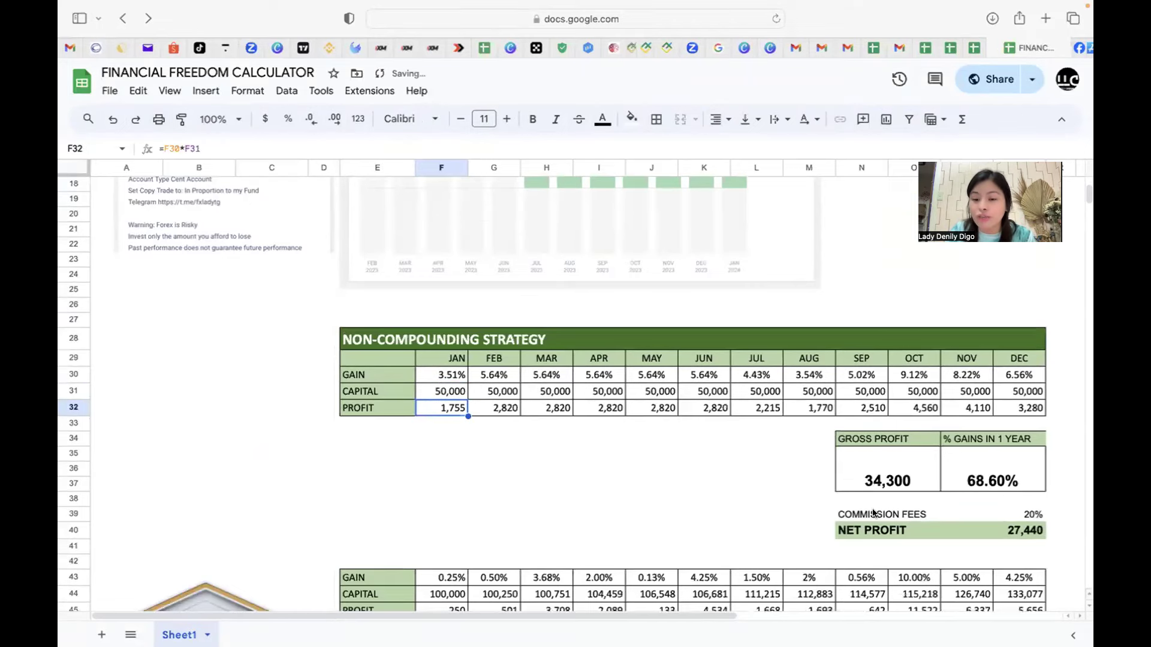
{"action": "scroll", "coordinate": [701, 324], "scroll_direction": "up", "scroll_amount": 5}
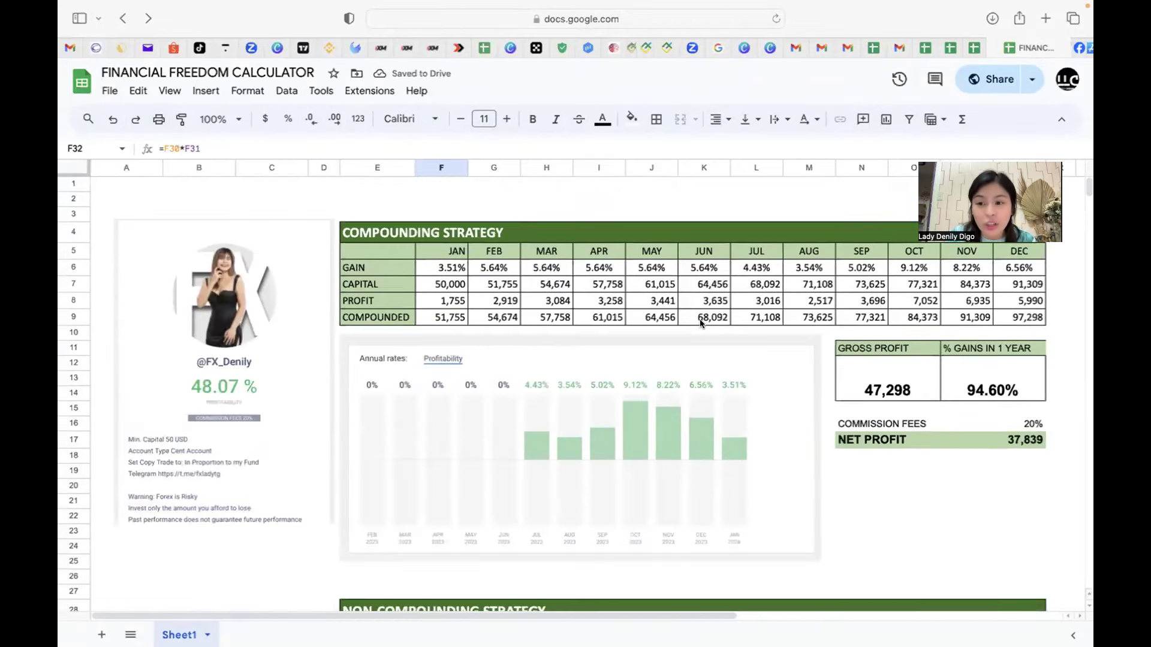
{"action": "scroll", "coordinate": [700, 324], "scroll_direction": "down", "scroll_amount": 4}
{"action": "scroll", "coordinate": [700, 323], "scroll_direction": "up", "scroll_amount": 4}
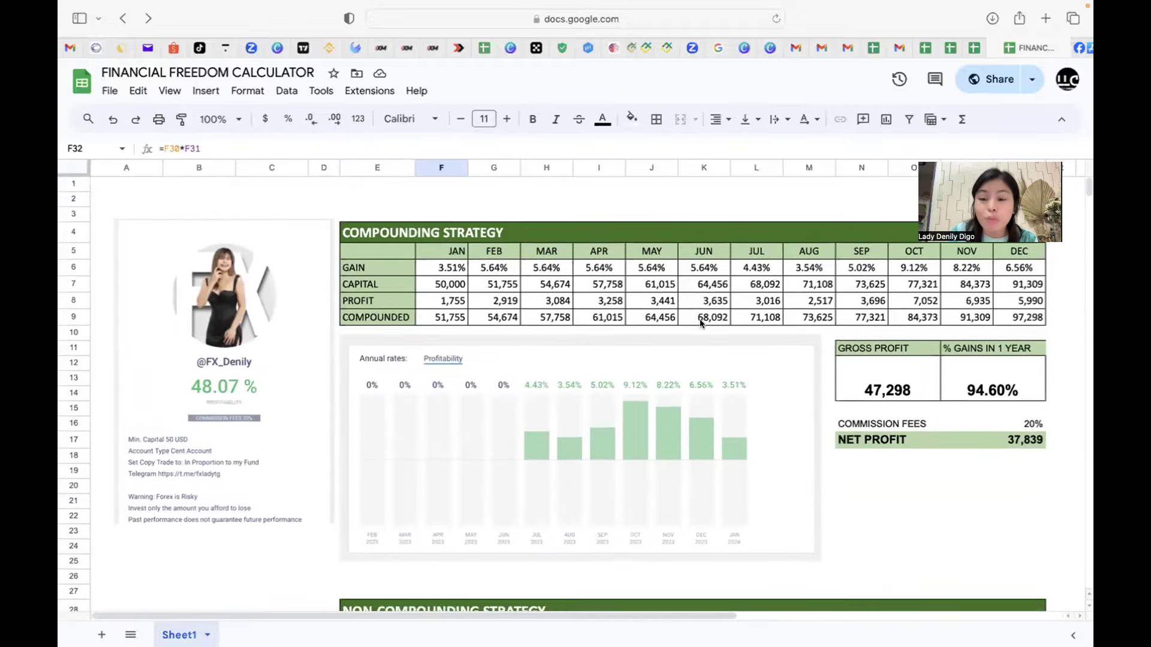
{"action": "scroll", "coordinate": [700, 324], "scroll_direction": "down", "scroll_amount": 5}
{"action": "scroll", "coordinate": [700, 324], "scroll_direction": "up", "scroll_amount": 4}
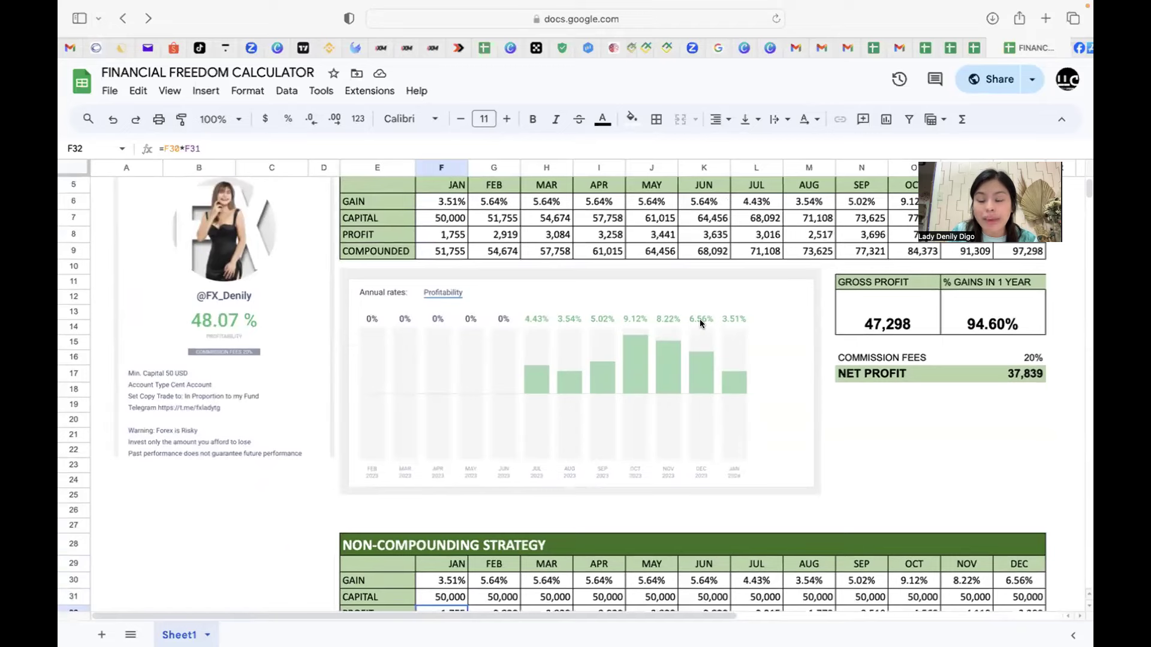
{"action": "scroll", "coordinate": [700, 319], "scroll_direction": "up", "scroll_amount": 2}
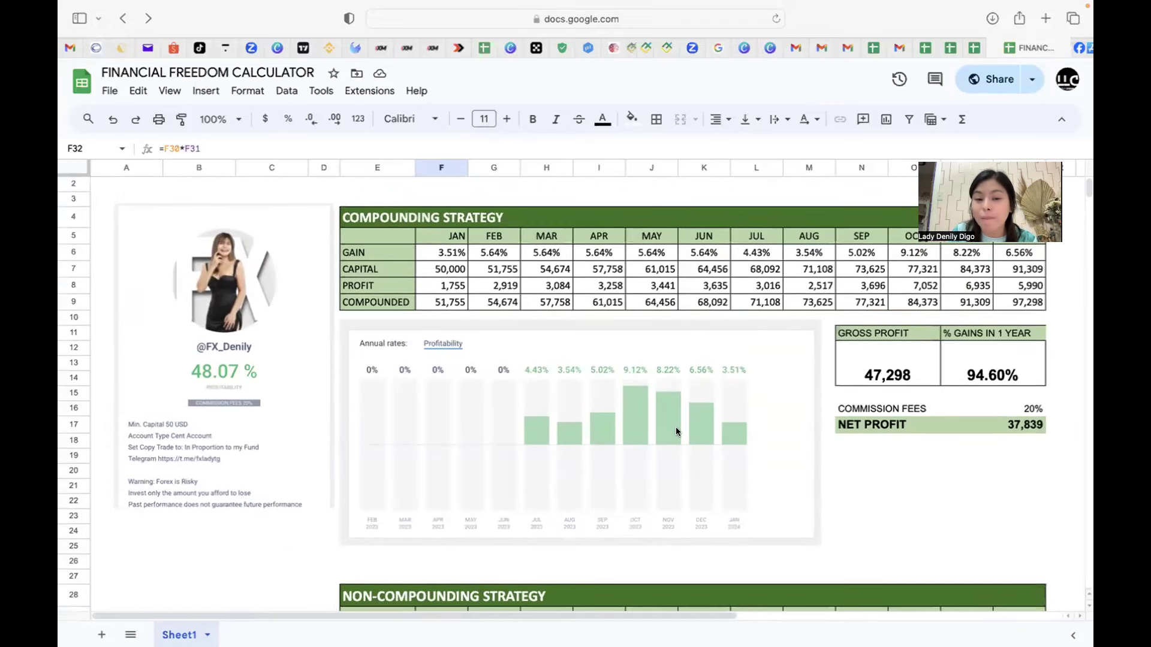
{"action": "scroll", "coordinate": [308, 385], "scroll_direction": "up", "scroll_amount": 1}
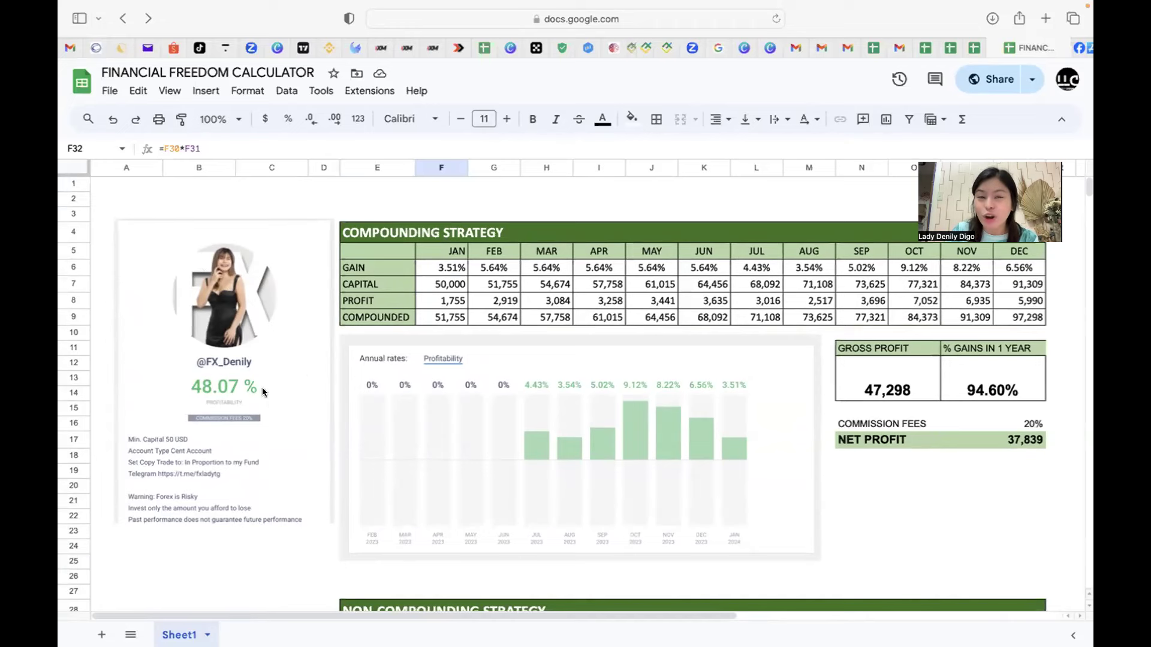
{"action": "scroll", "coordinate": [262, 388], "scroll_direction": "down", "scroll_amount": 2}
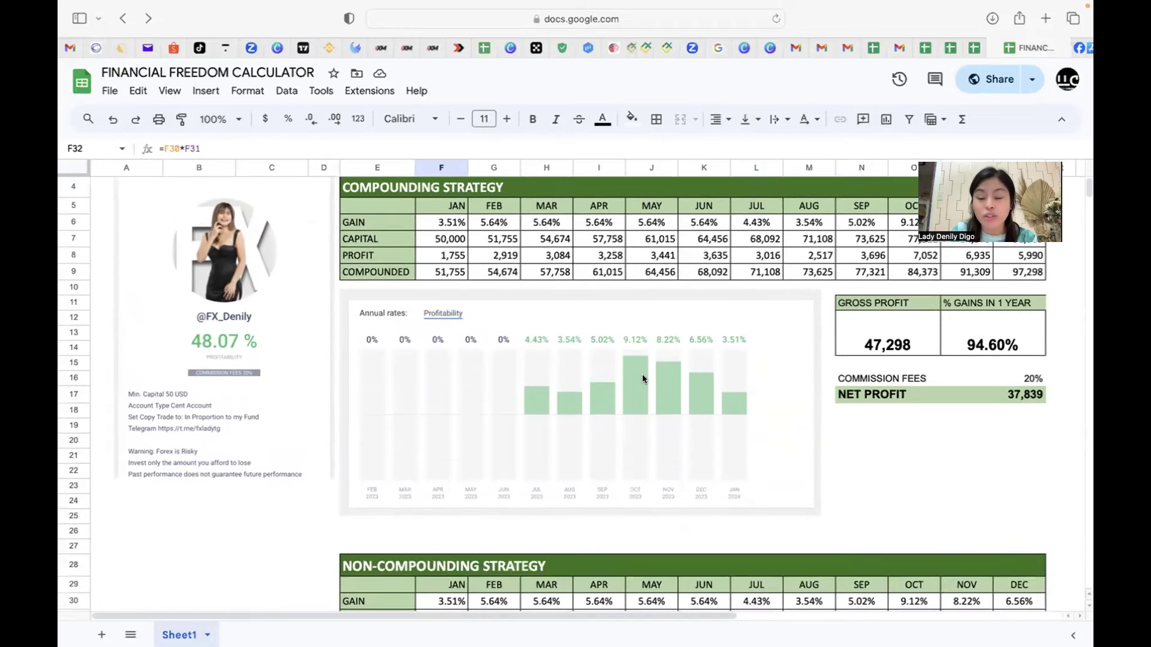
{"action": "scroll", "coordinate": [642, 379], "scroll_direction": "down", "scroll_amount": 3}
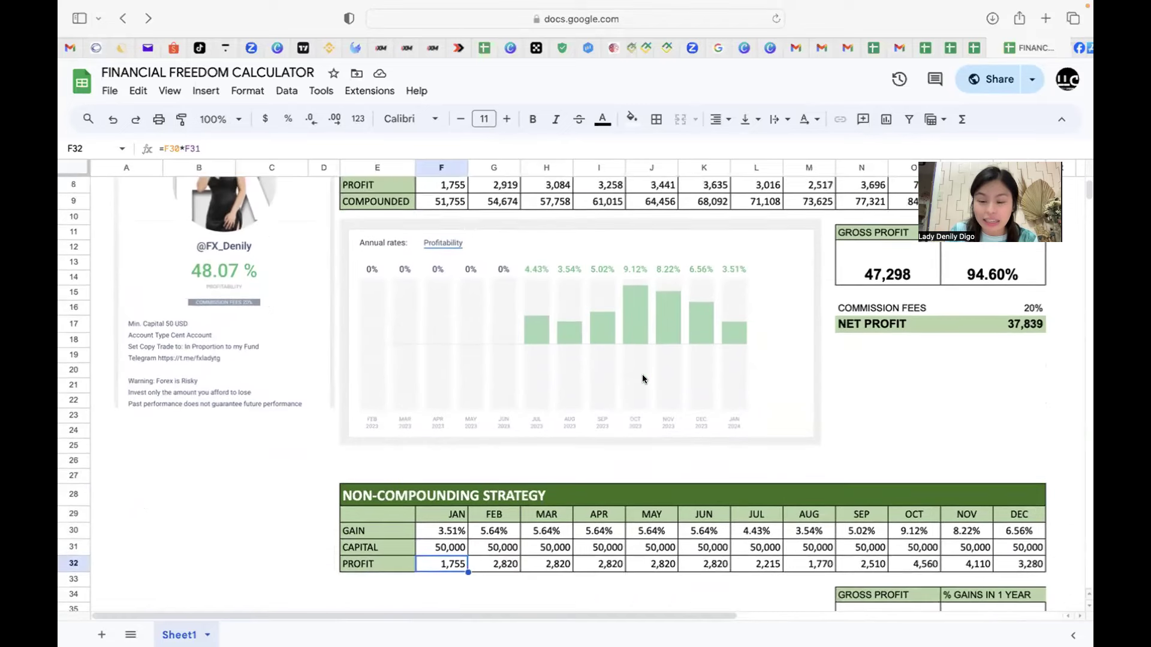
{"action": "scroll", "coordinate": [642, 378], "scroll_direction": "up", "scroll_amount": 2}
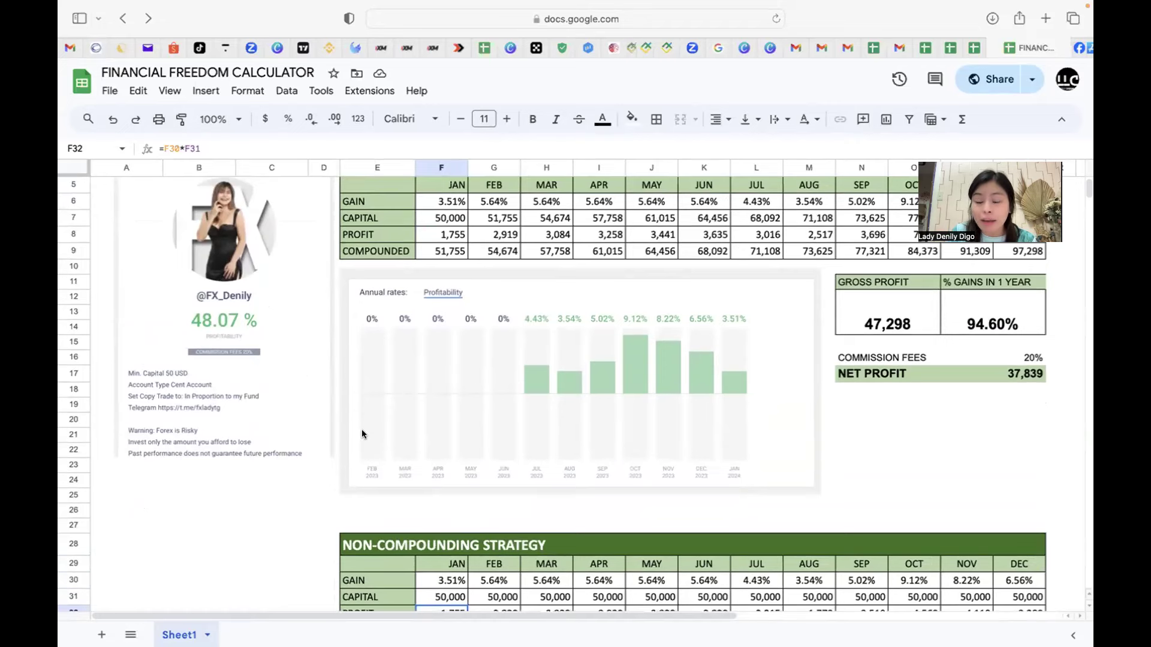
{"action": "scroll", "coordinate": [361, 429], "scroll_direction": "down", "scroll_amount": 3}
{"action": "scroll", "coordinate": [361, 429], "scroll_direction": "down", "scroll_amount": 10}
{"action": "scroll", "coordinate": [362, 429], "scroll_direction": "up", "scroll_amount": 3}
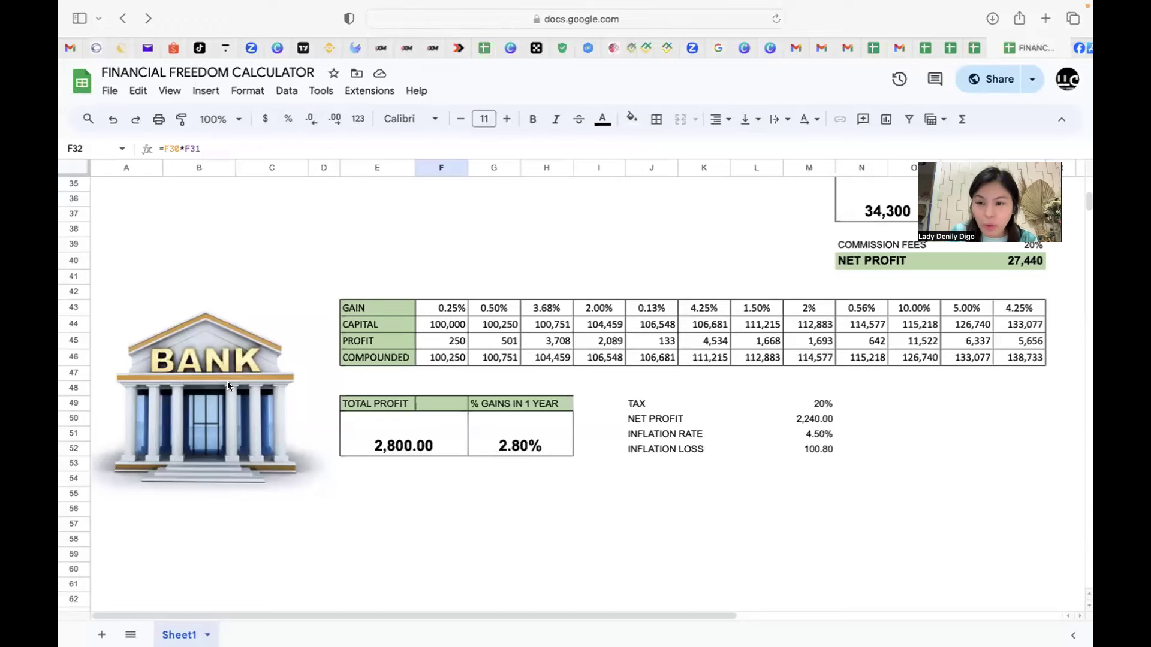
{"action": "scroll", "coordinate": [228, 382], "scroll_direction": "up", "scroll_amount": 1}
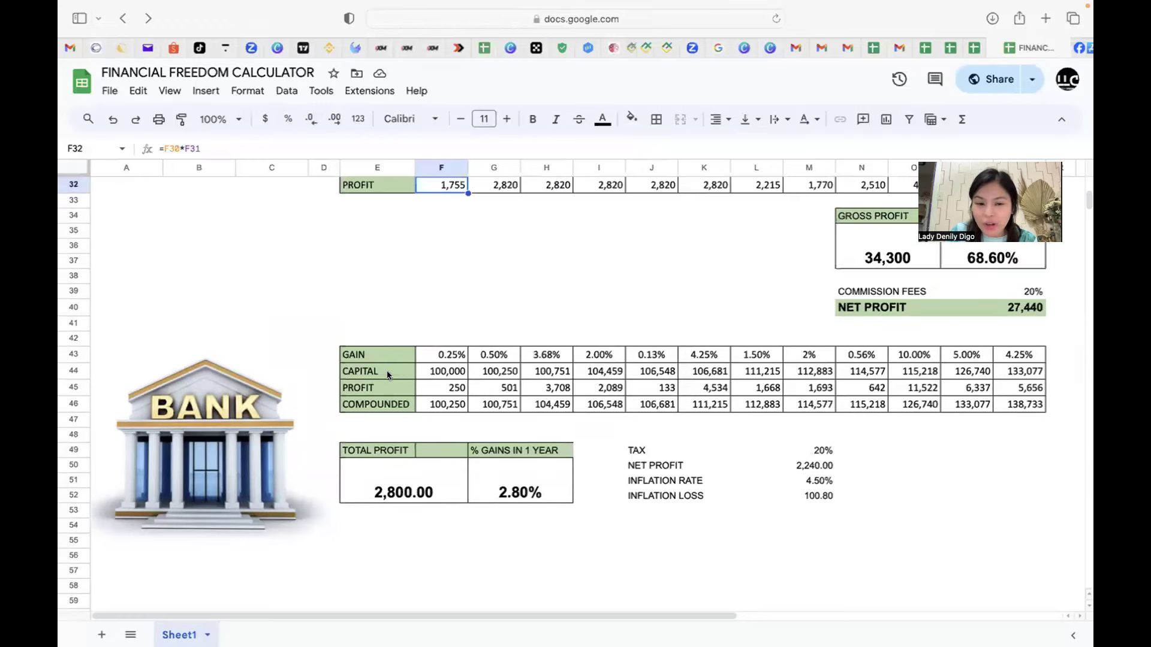
{"action": "scroll", "coordinate": [386, 370], "scroll_direction": "up", "scroll_amount": 10}
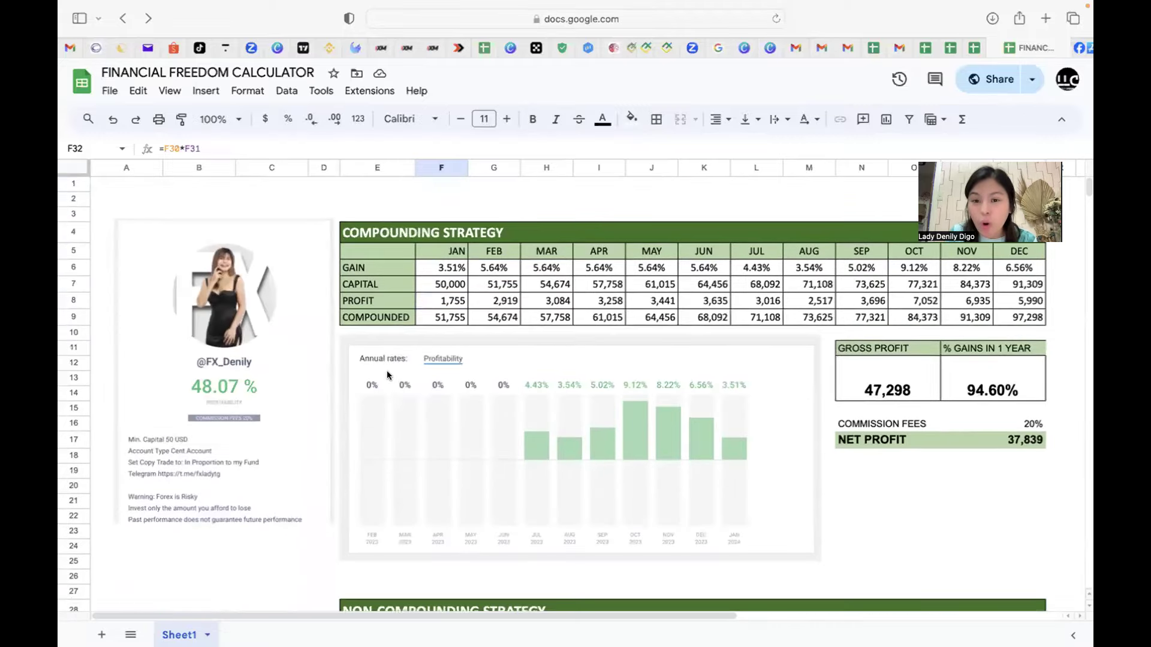